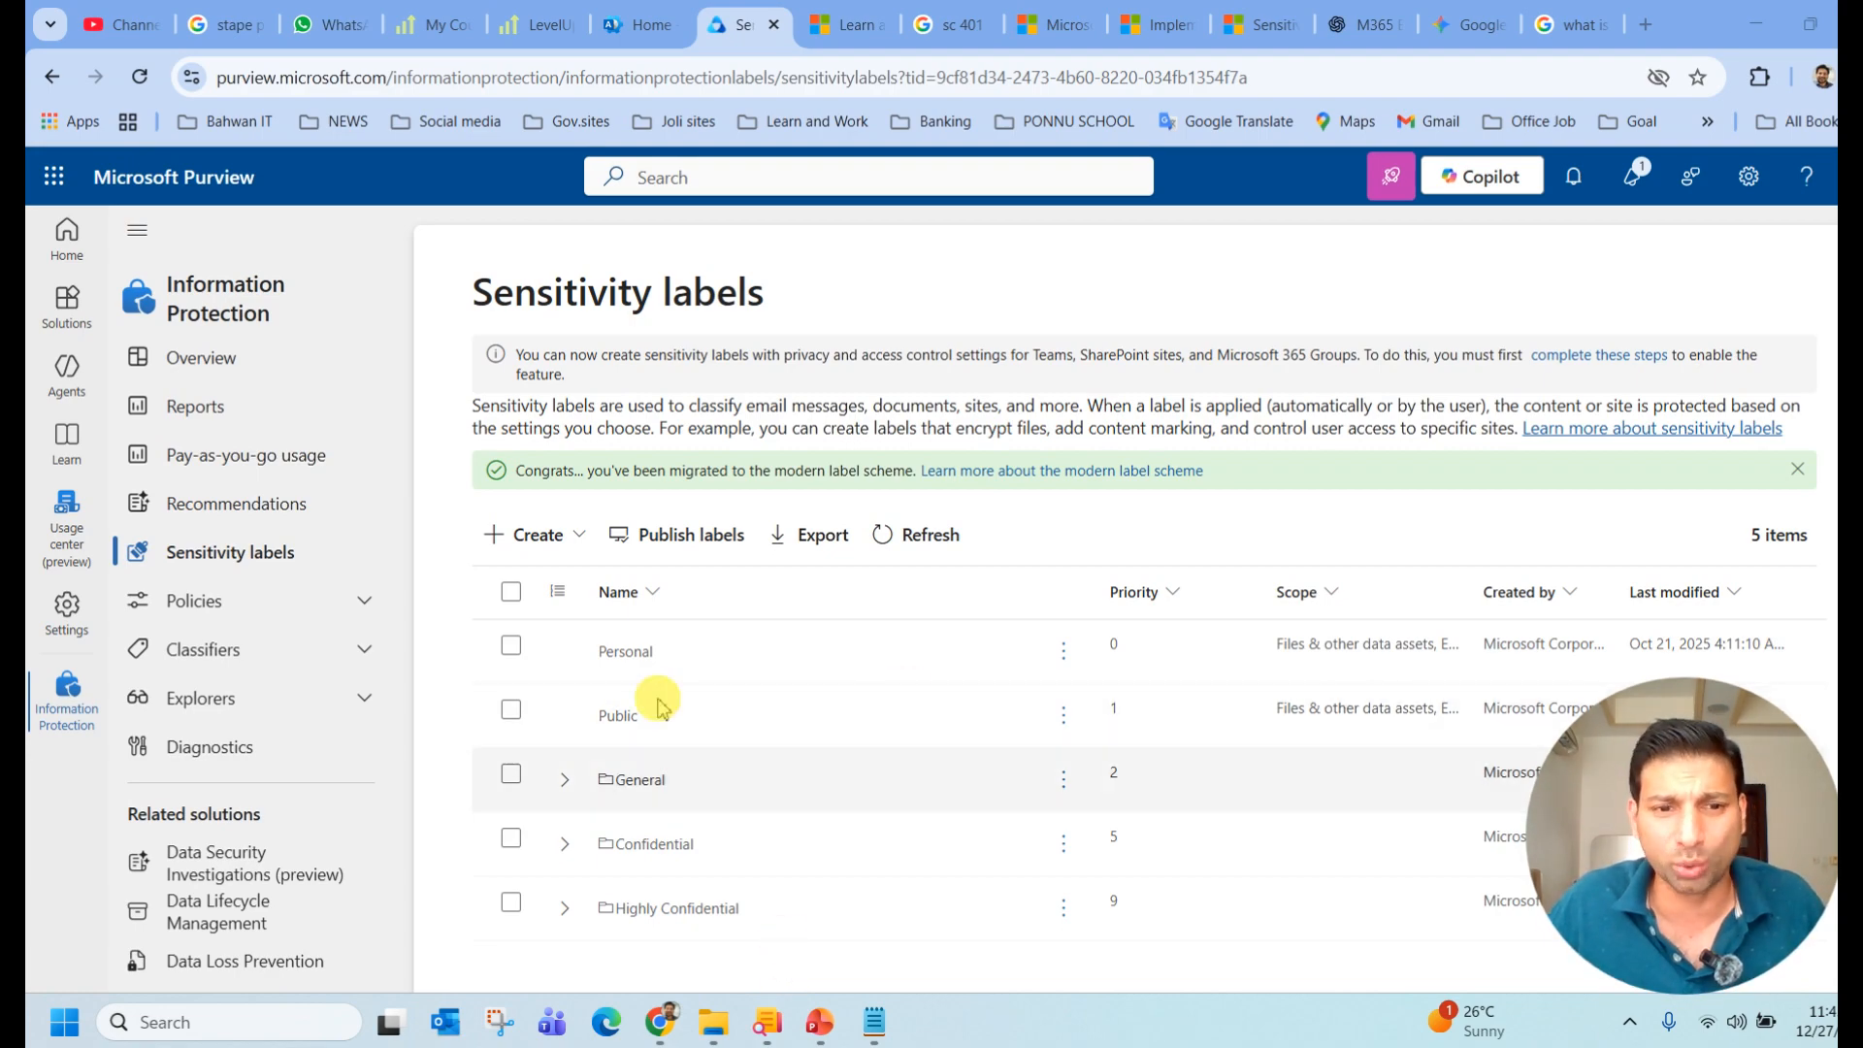
Create a new sensitivity label with "Secret" as both its name and display name
click(539, 536)
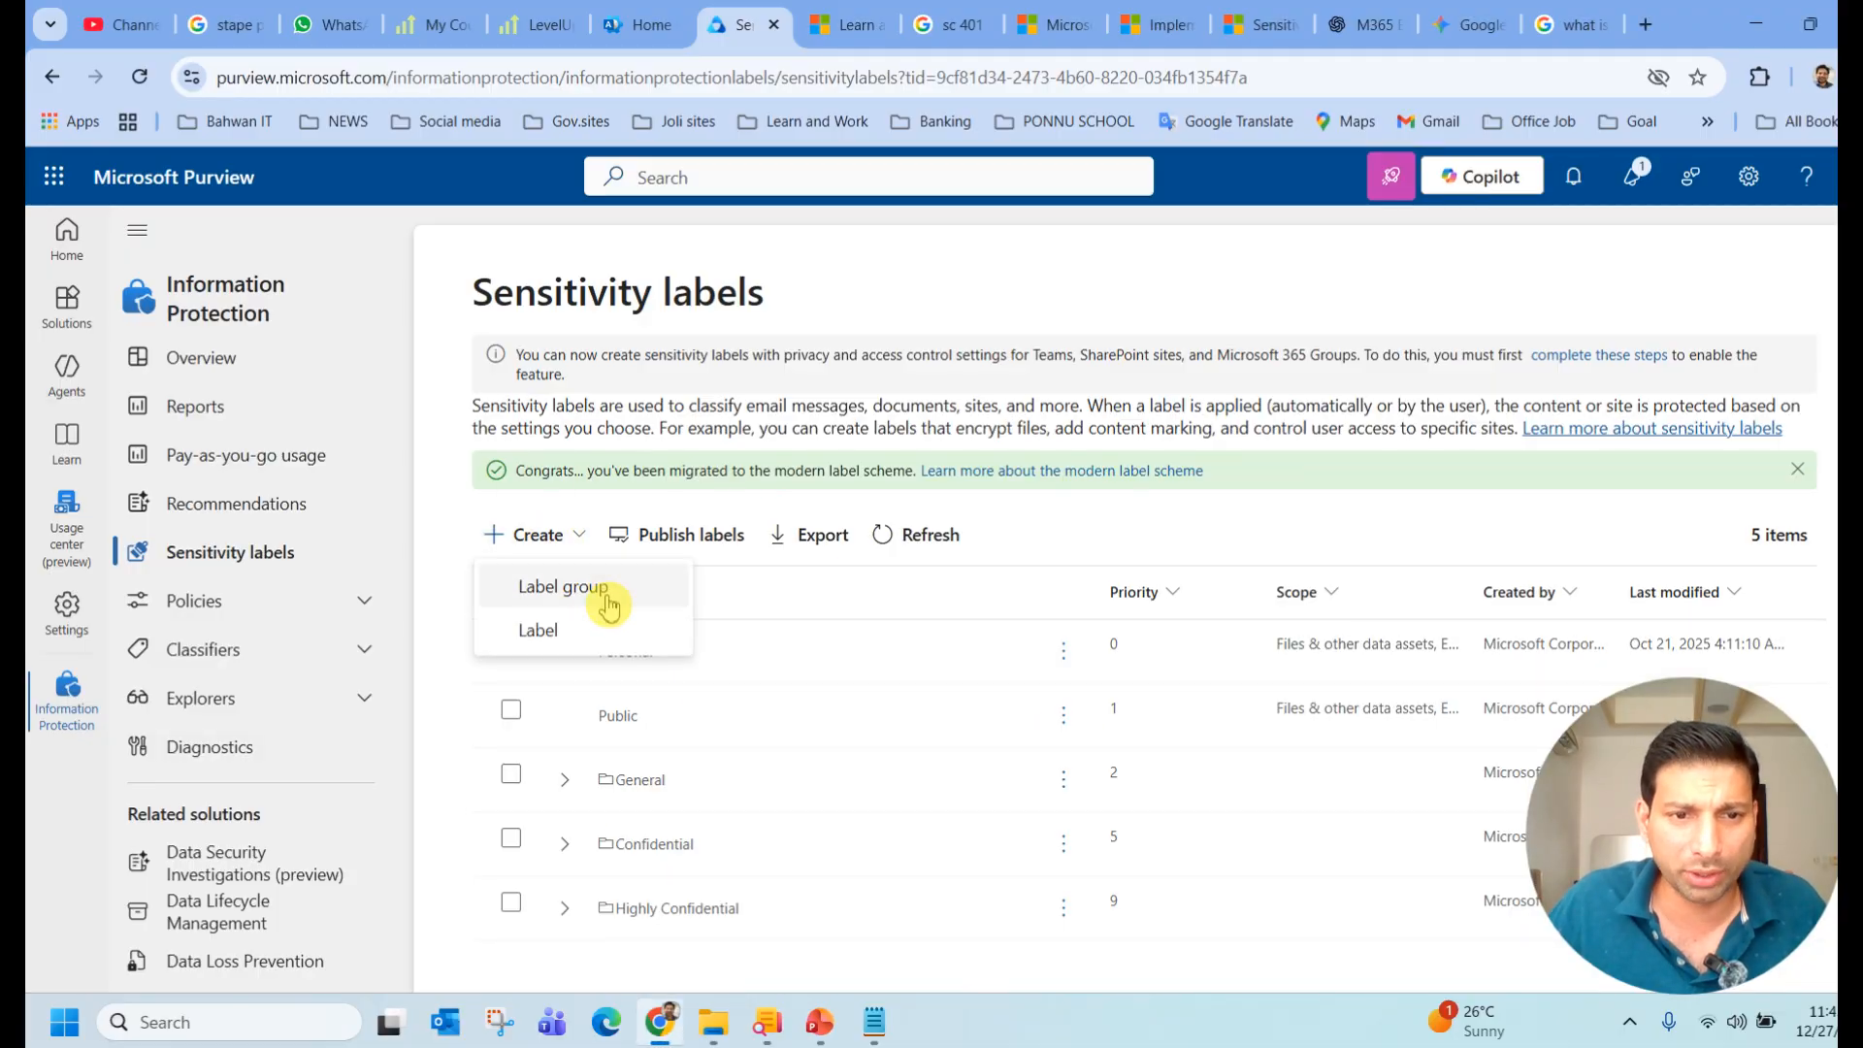
click(561, 637)
text(Secret)
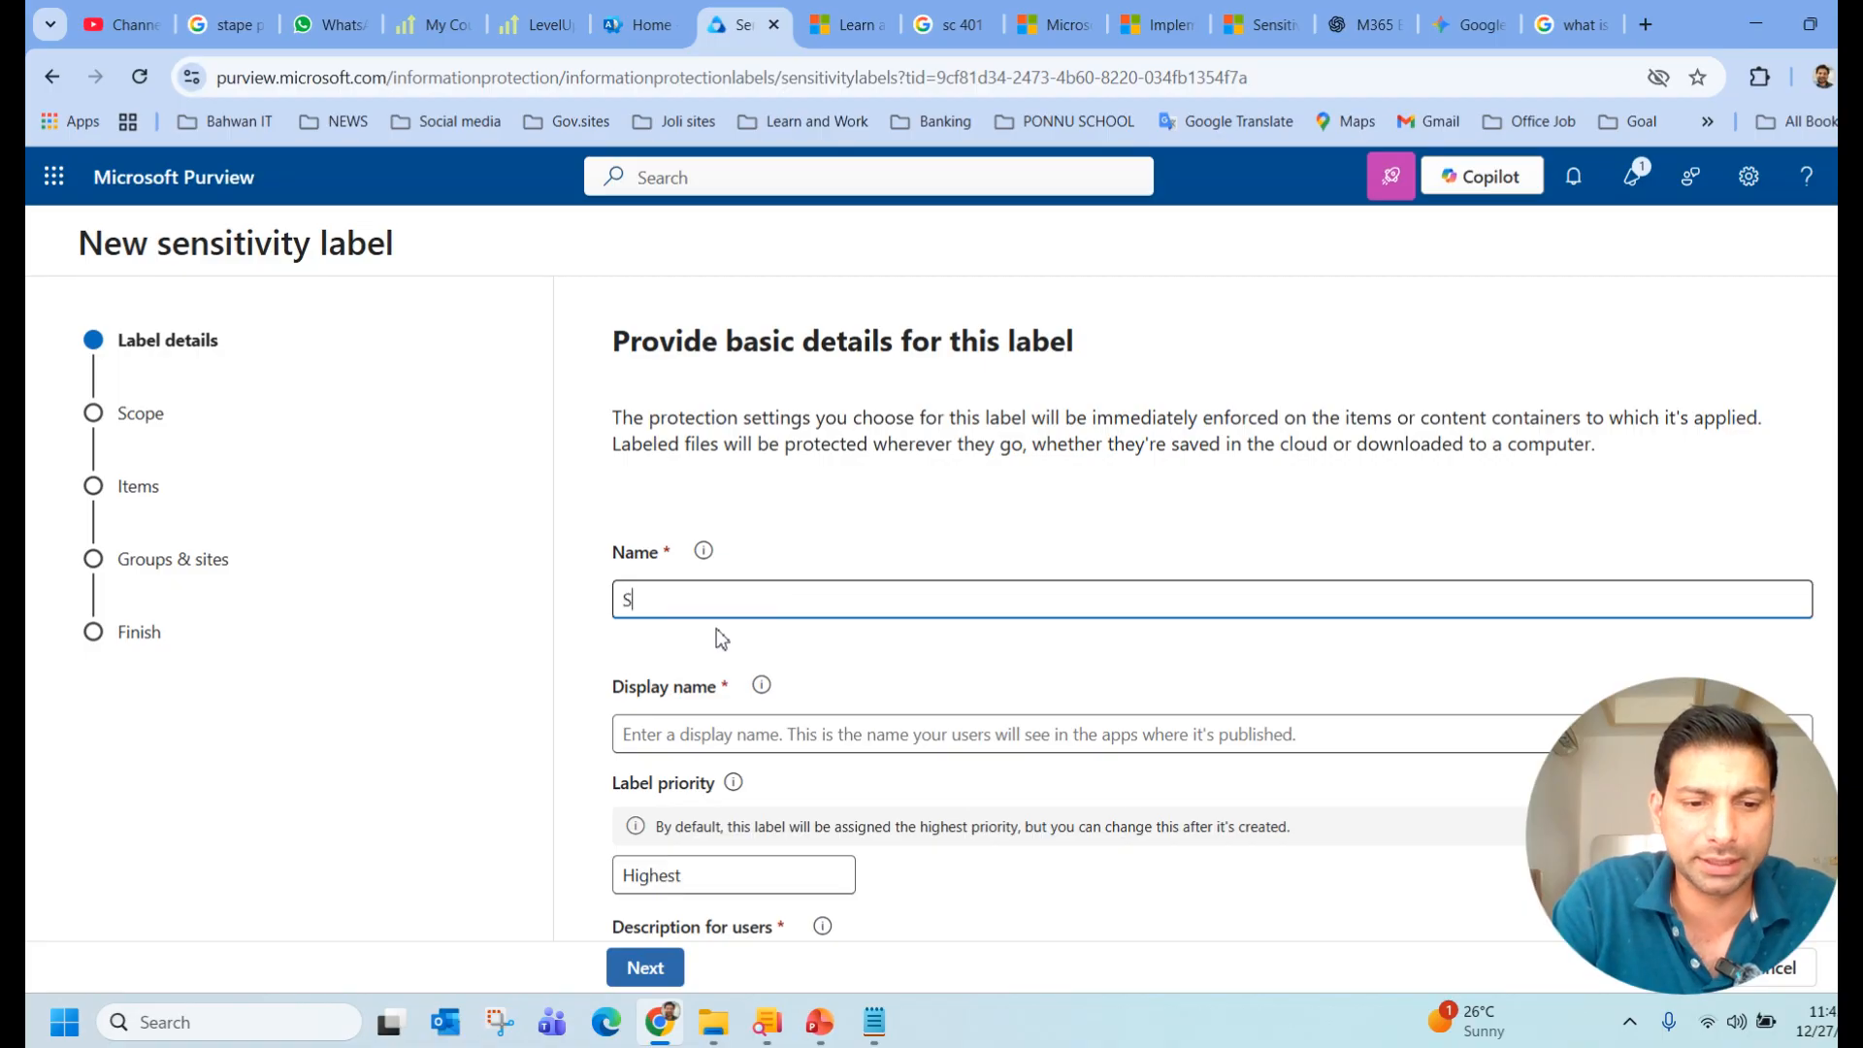
click(747, 725)
drag(699, 609, 573, 603)
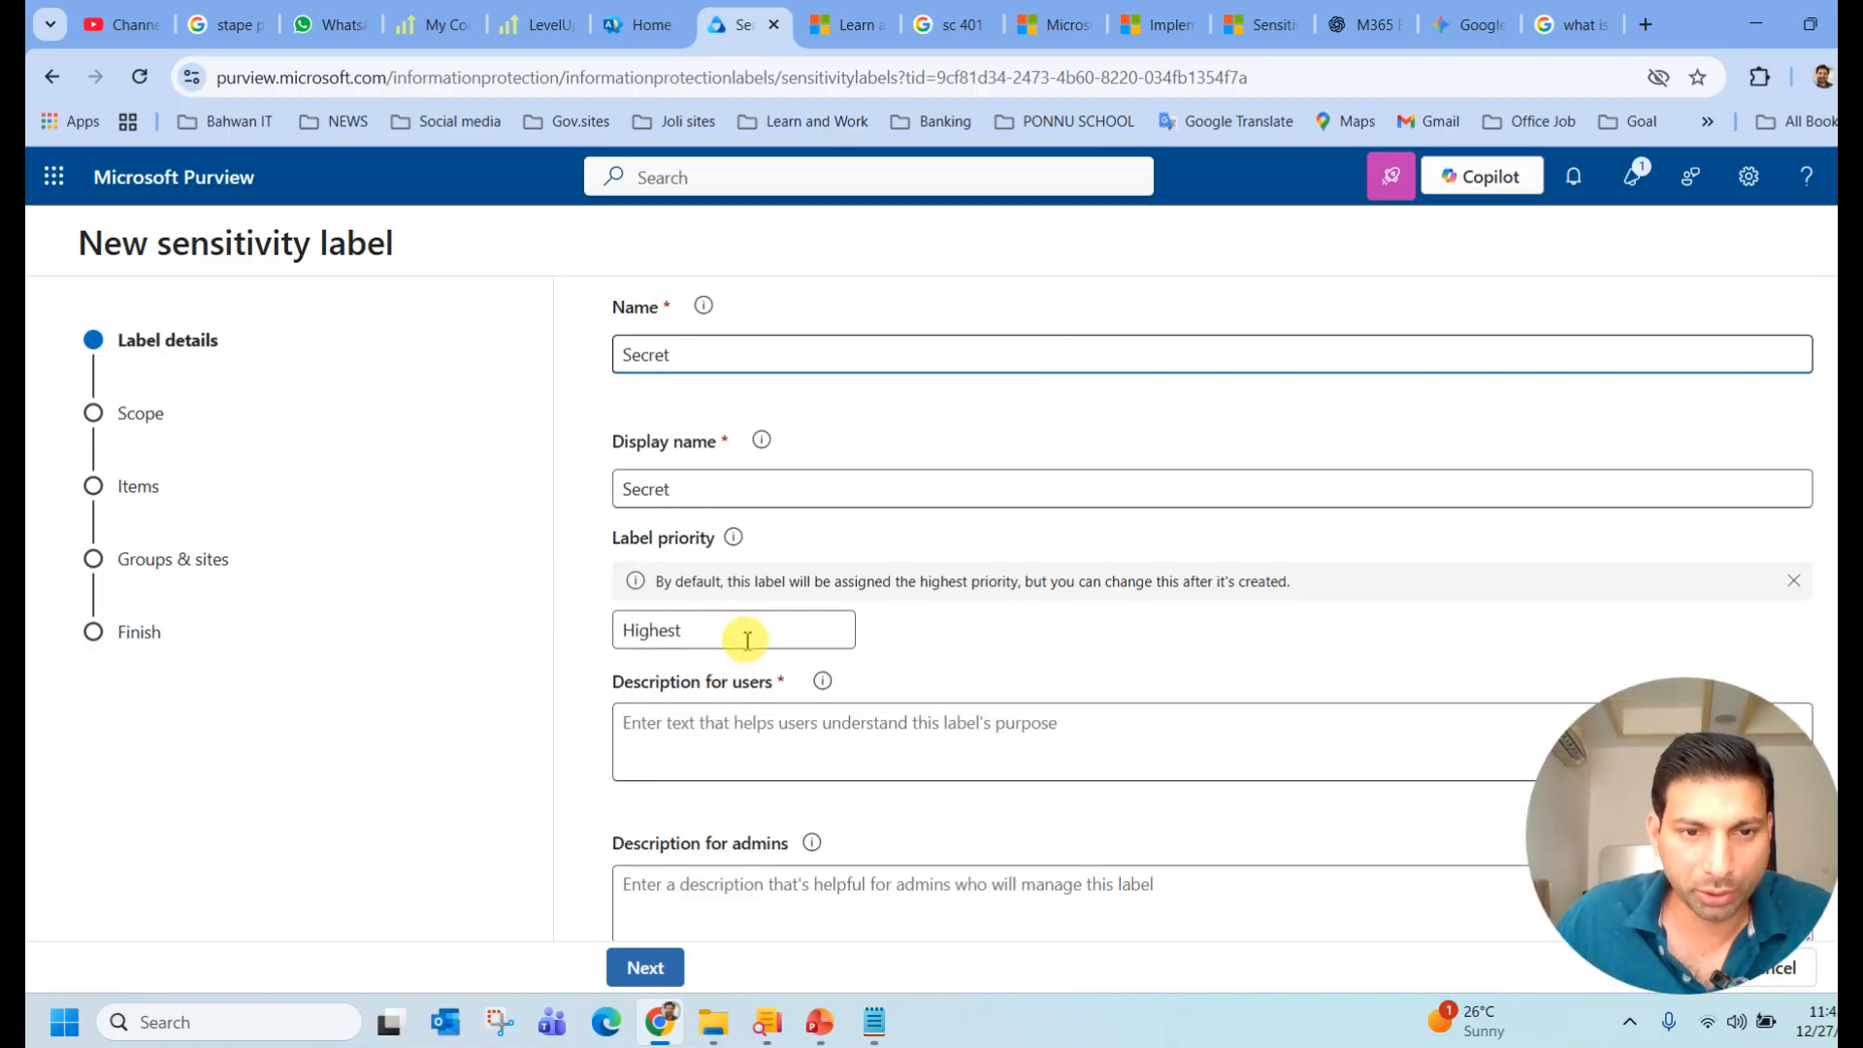
Enter "SEcret Label" as the new label's description for users
scroll(747, 640, down, 2)
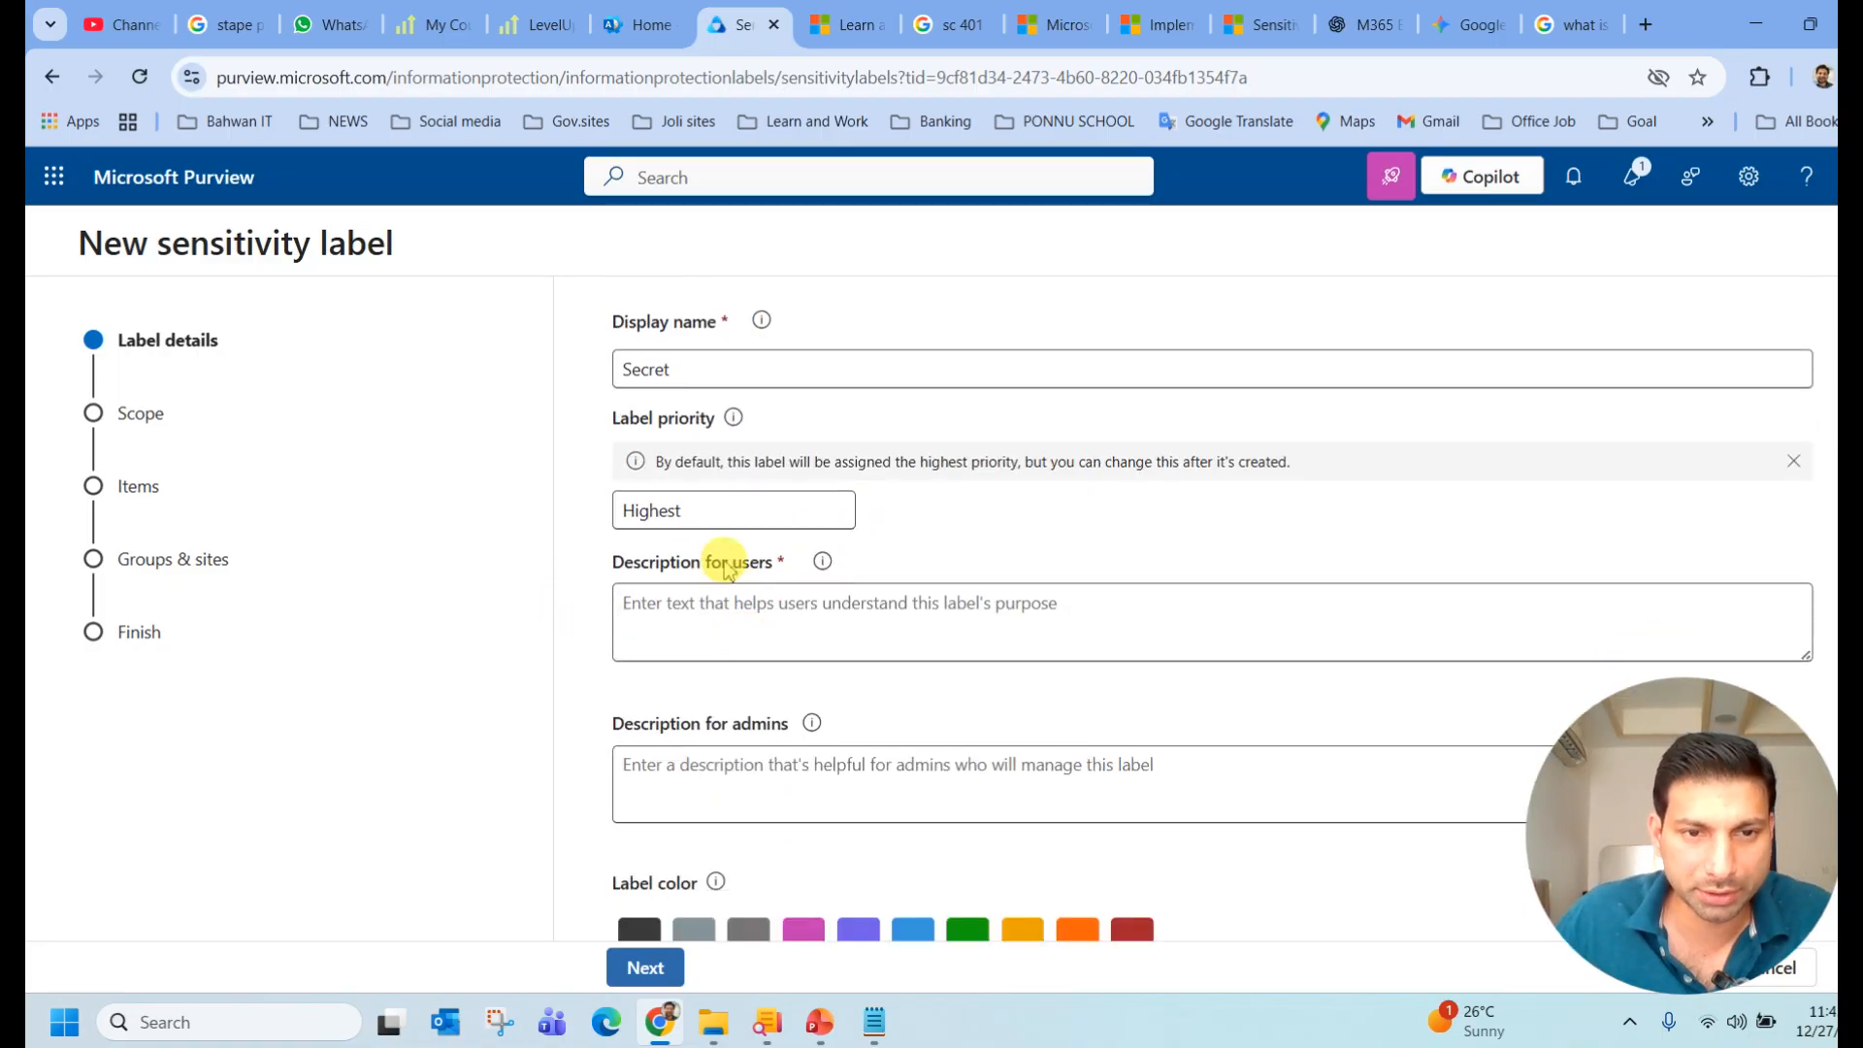
click(684, 578)
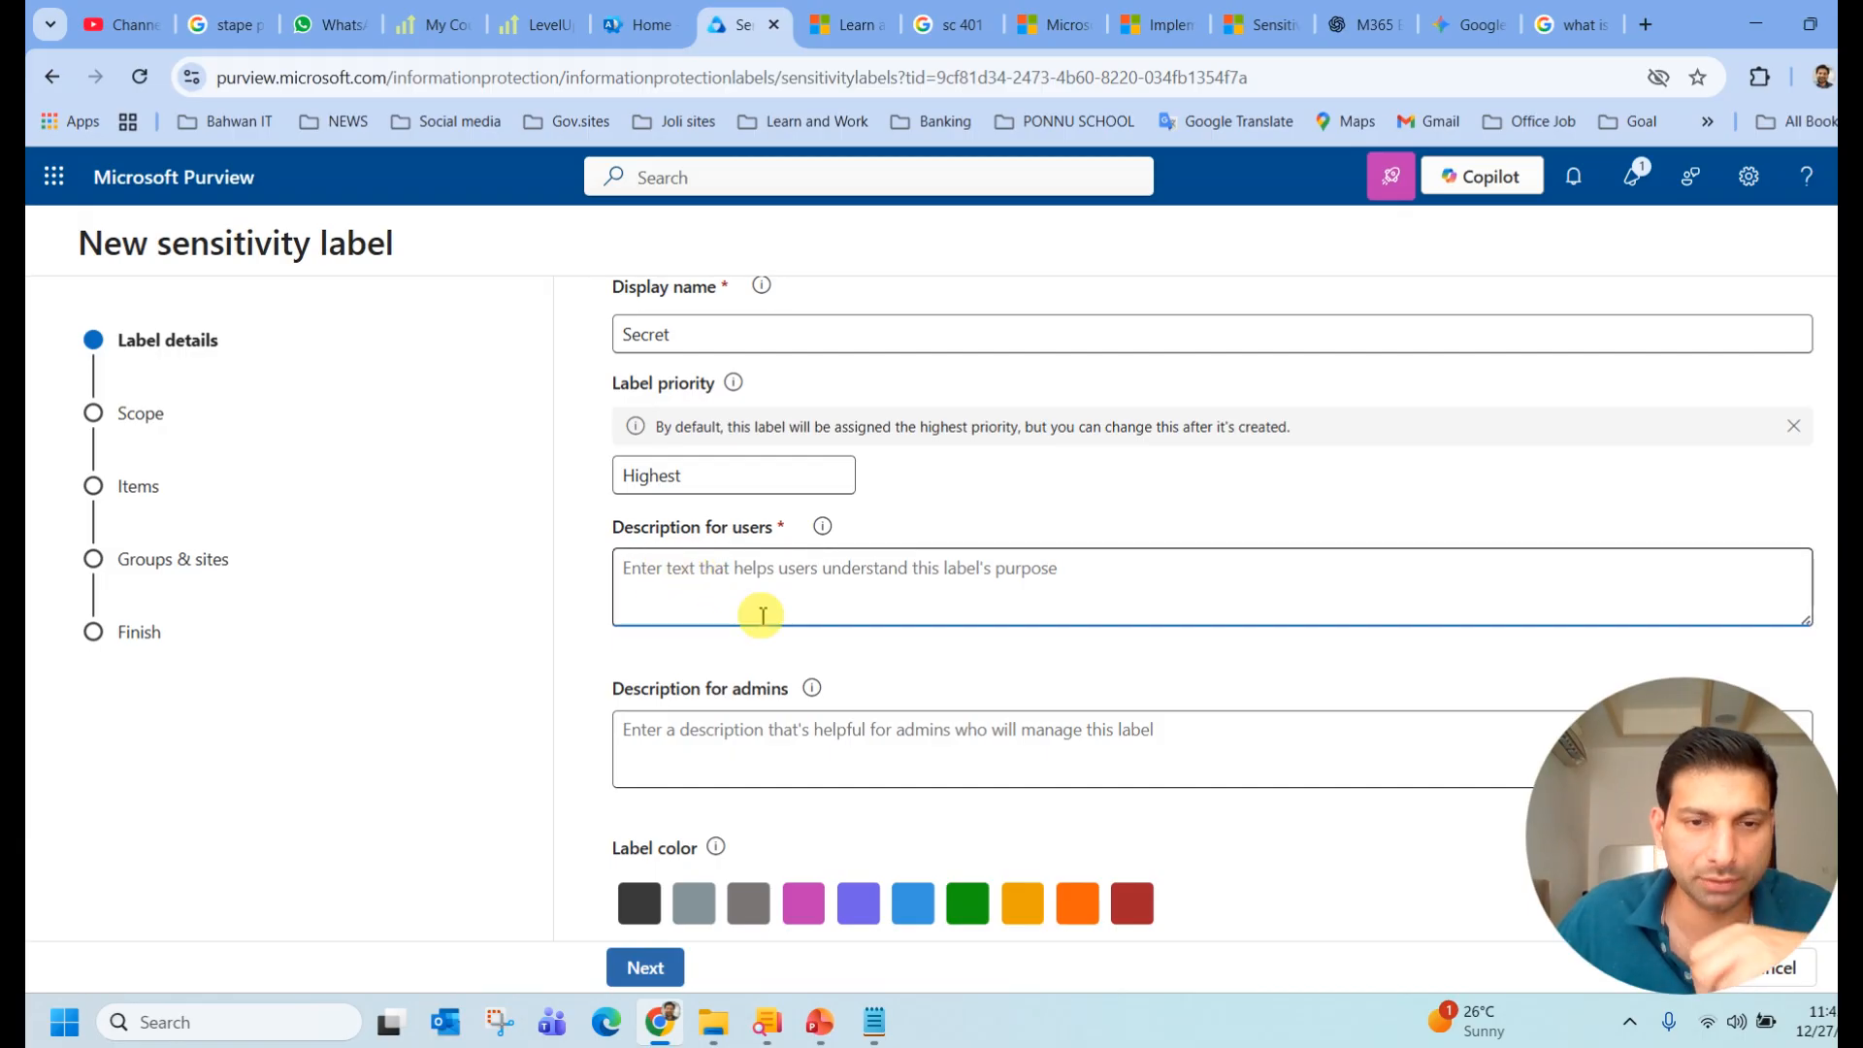
text(SEcret)
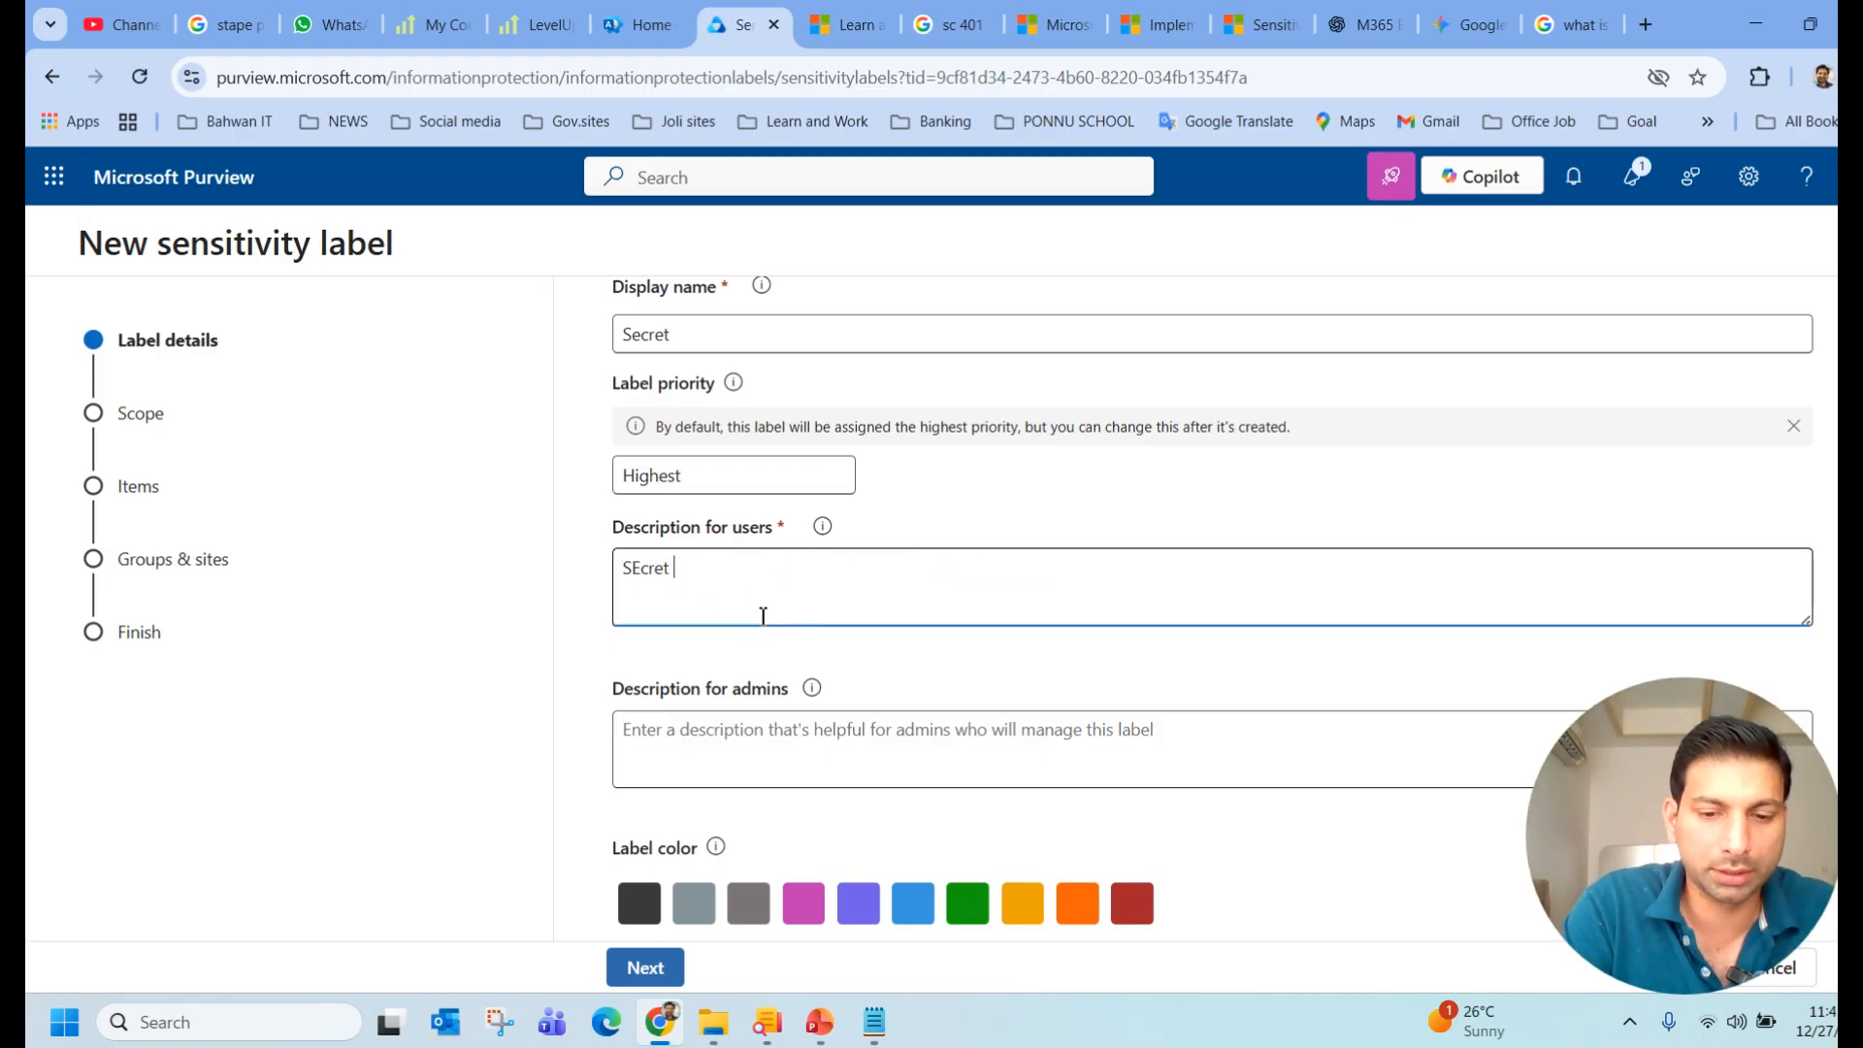
text( Label)
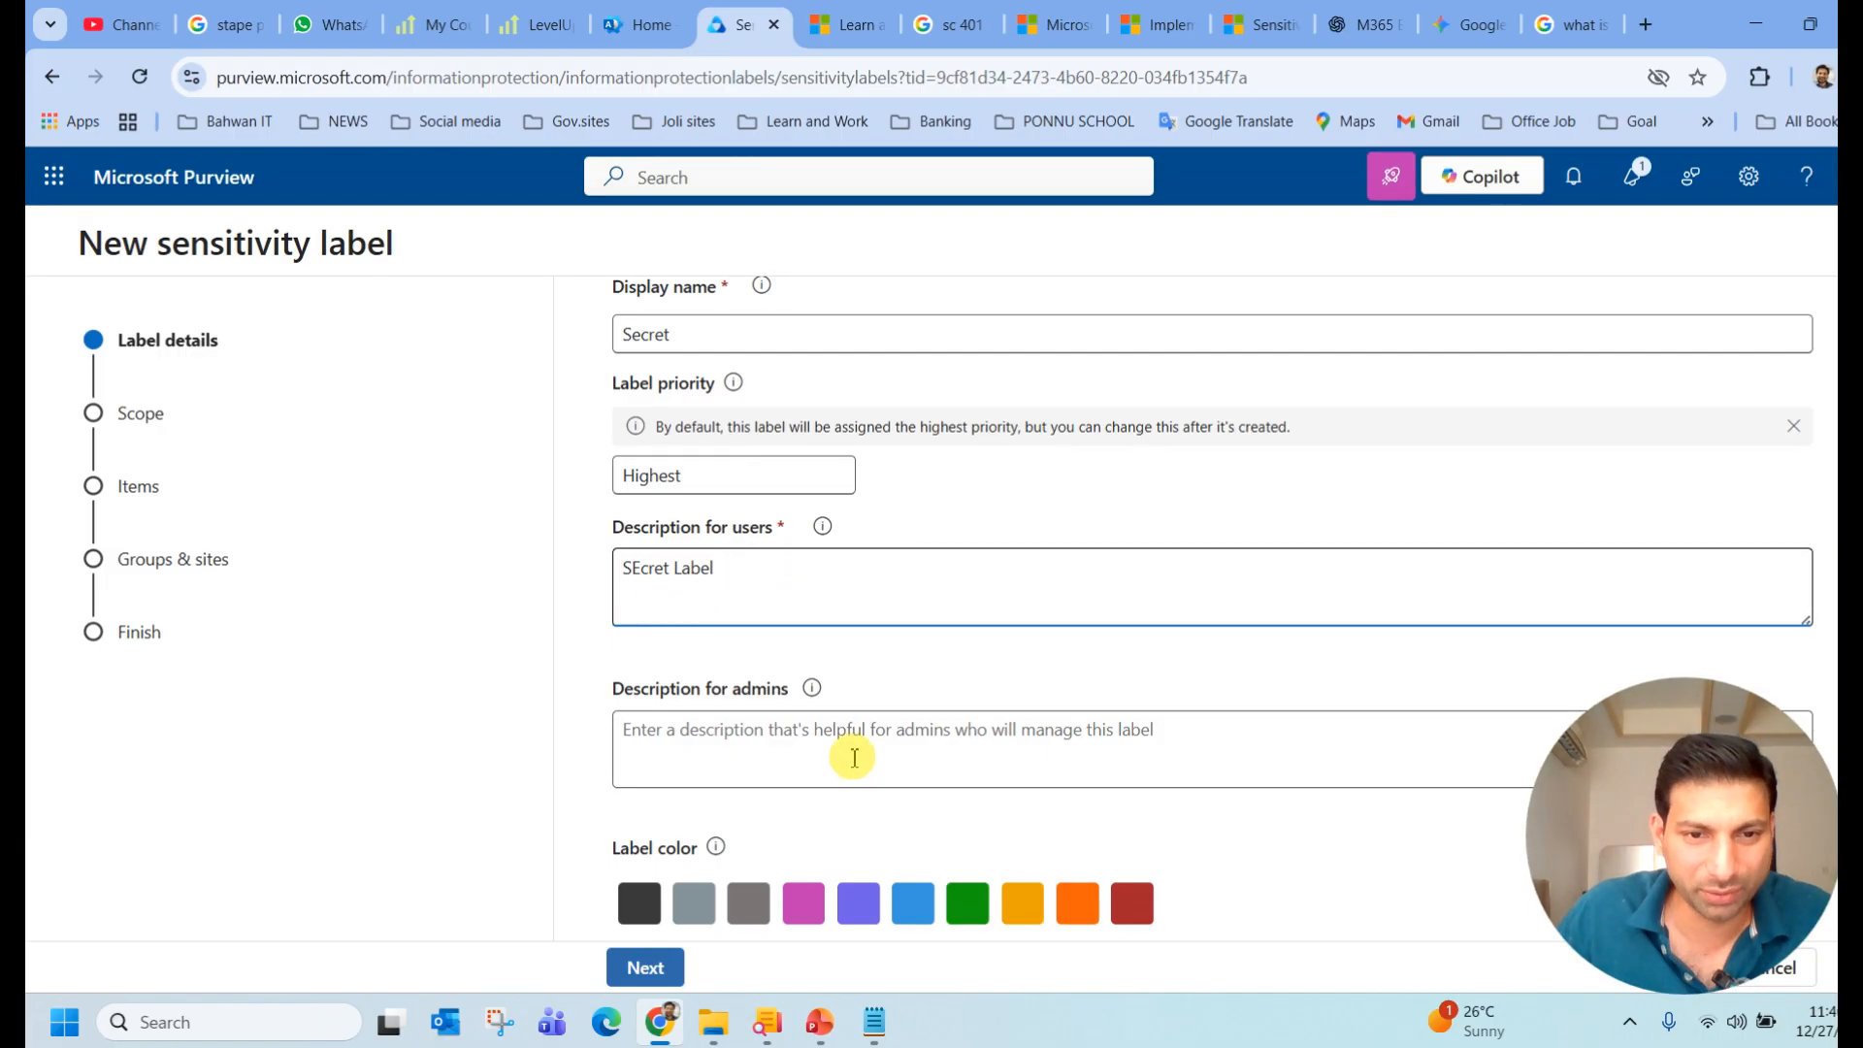
Choose green as the label color and continue to the scope settings
click(764, 764)
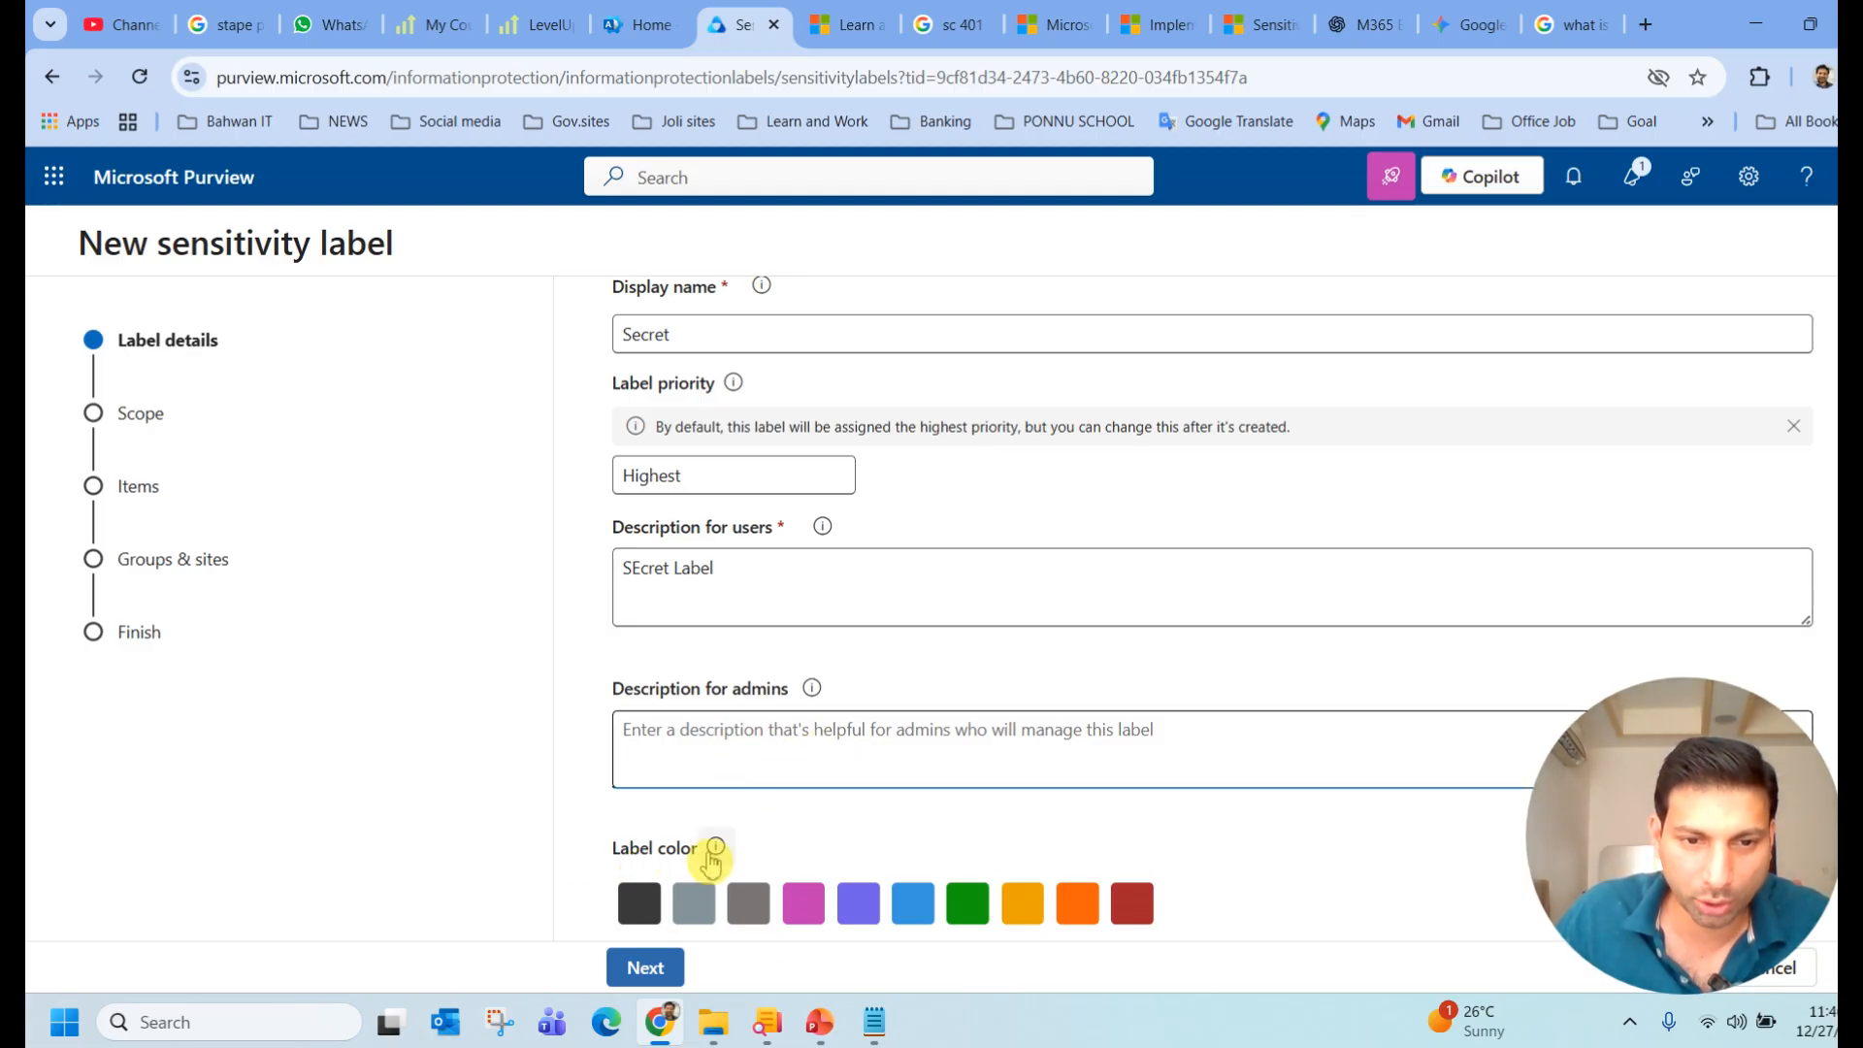
mouse_move(713, 857)
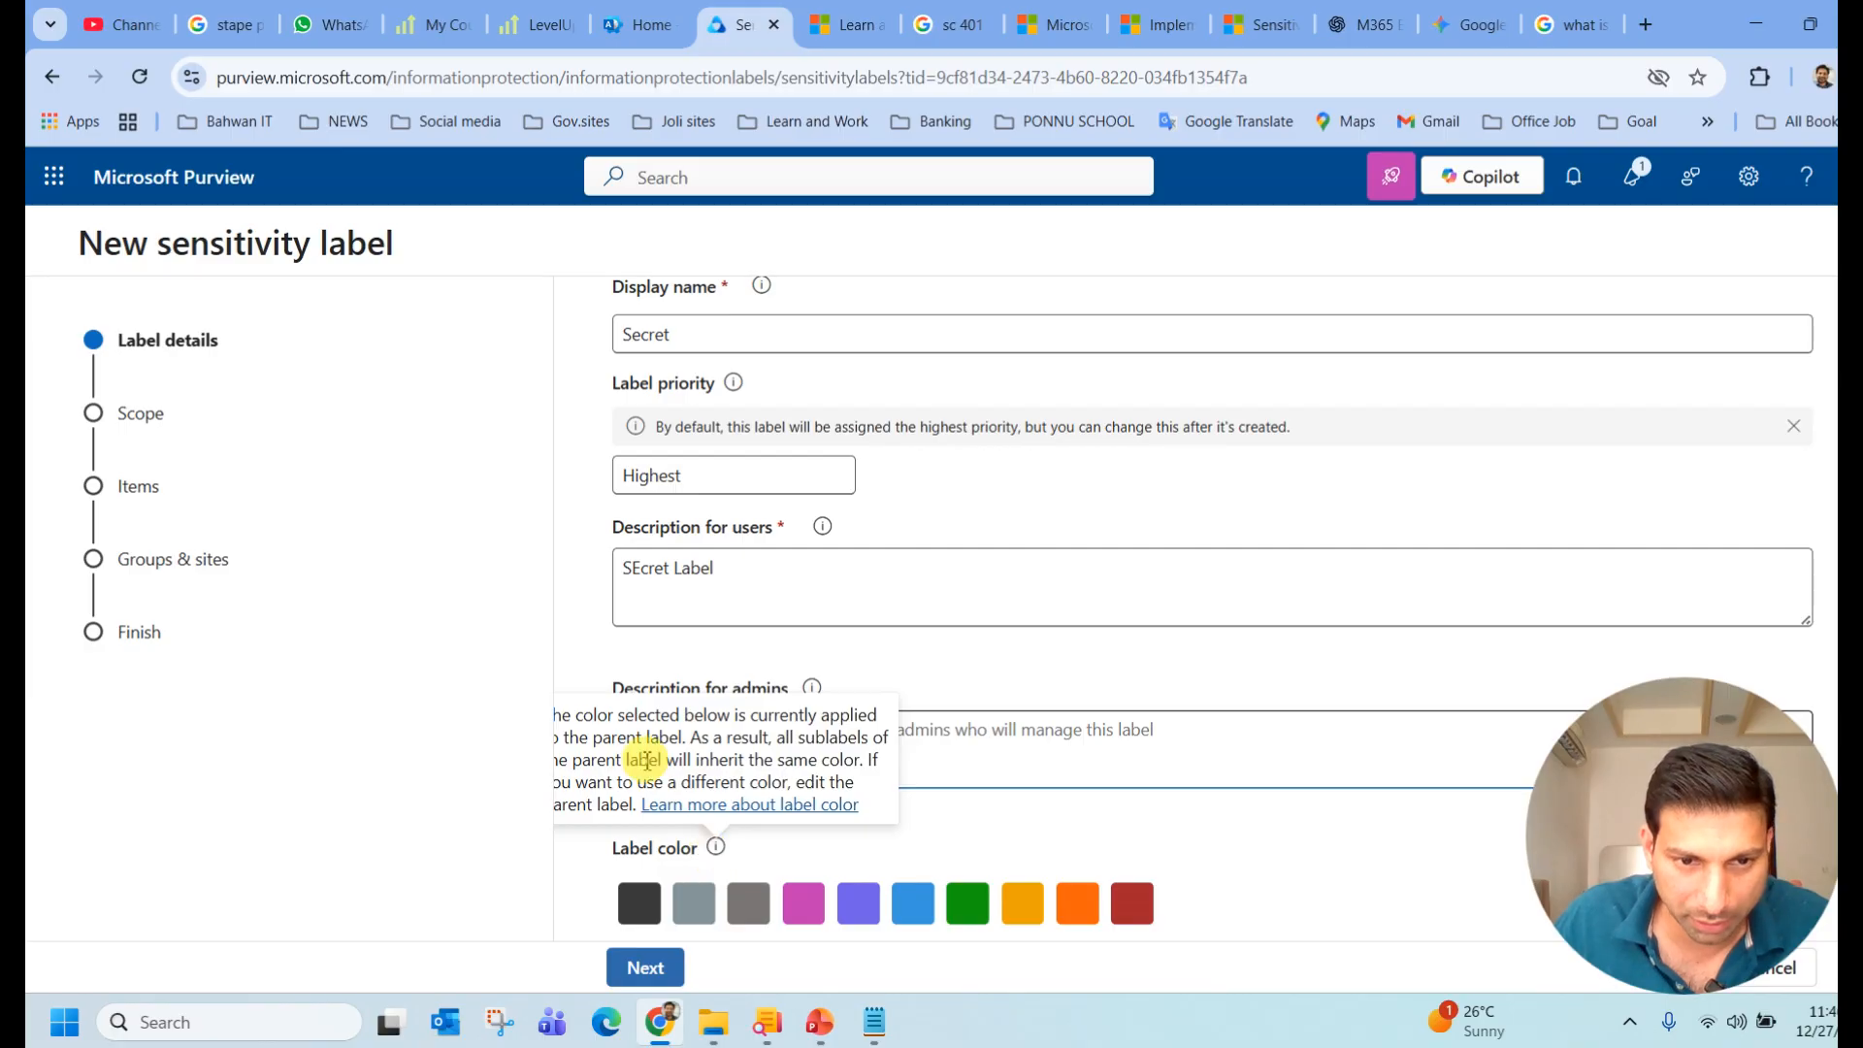
click(968, 906)
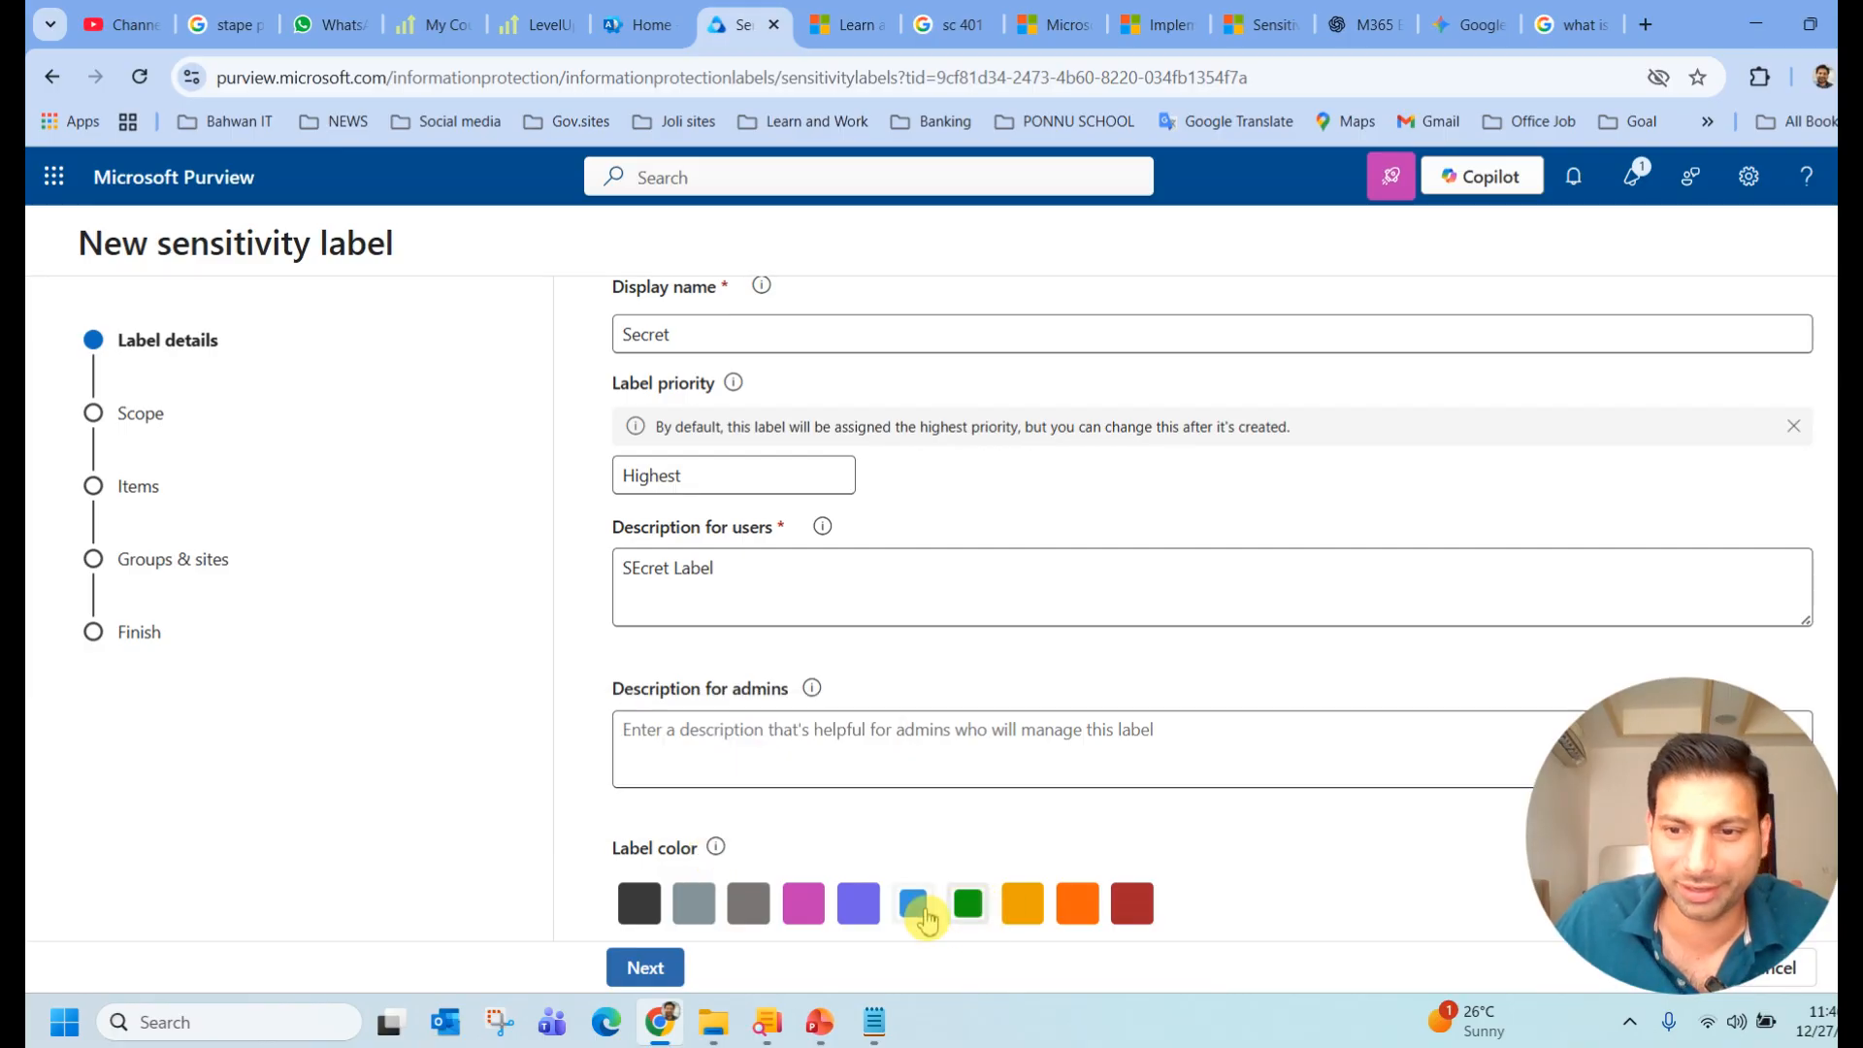
click(636, 968)
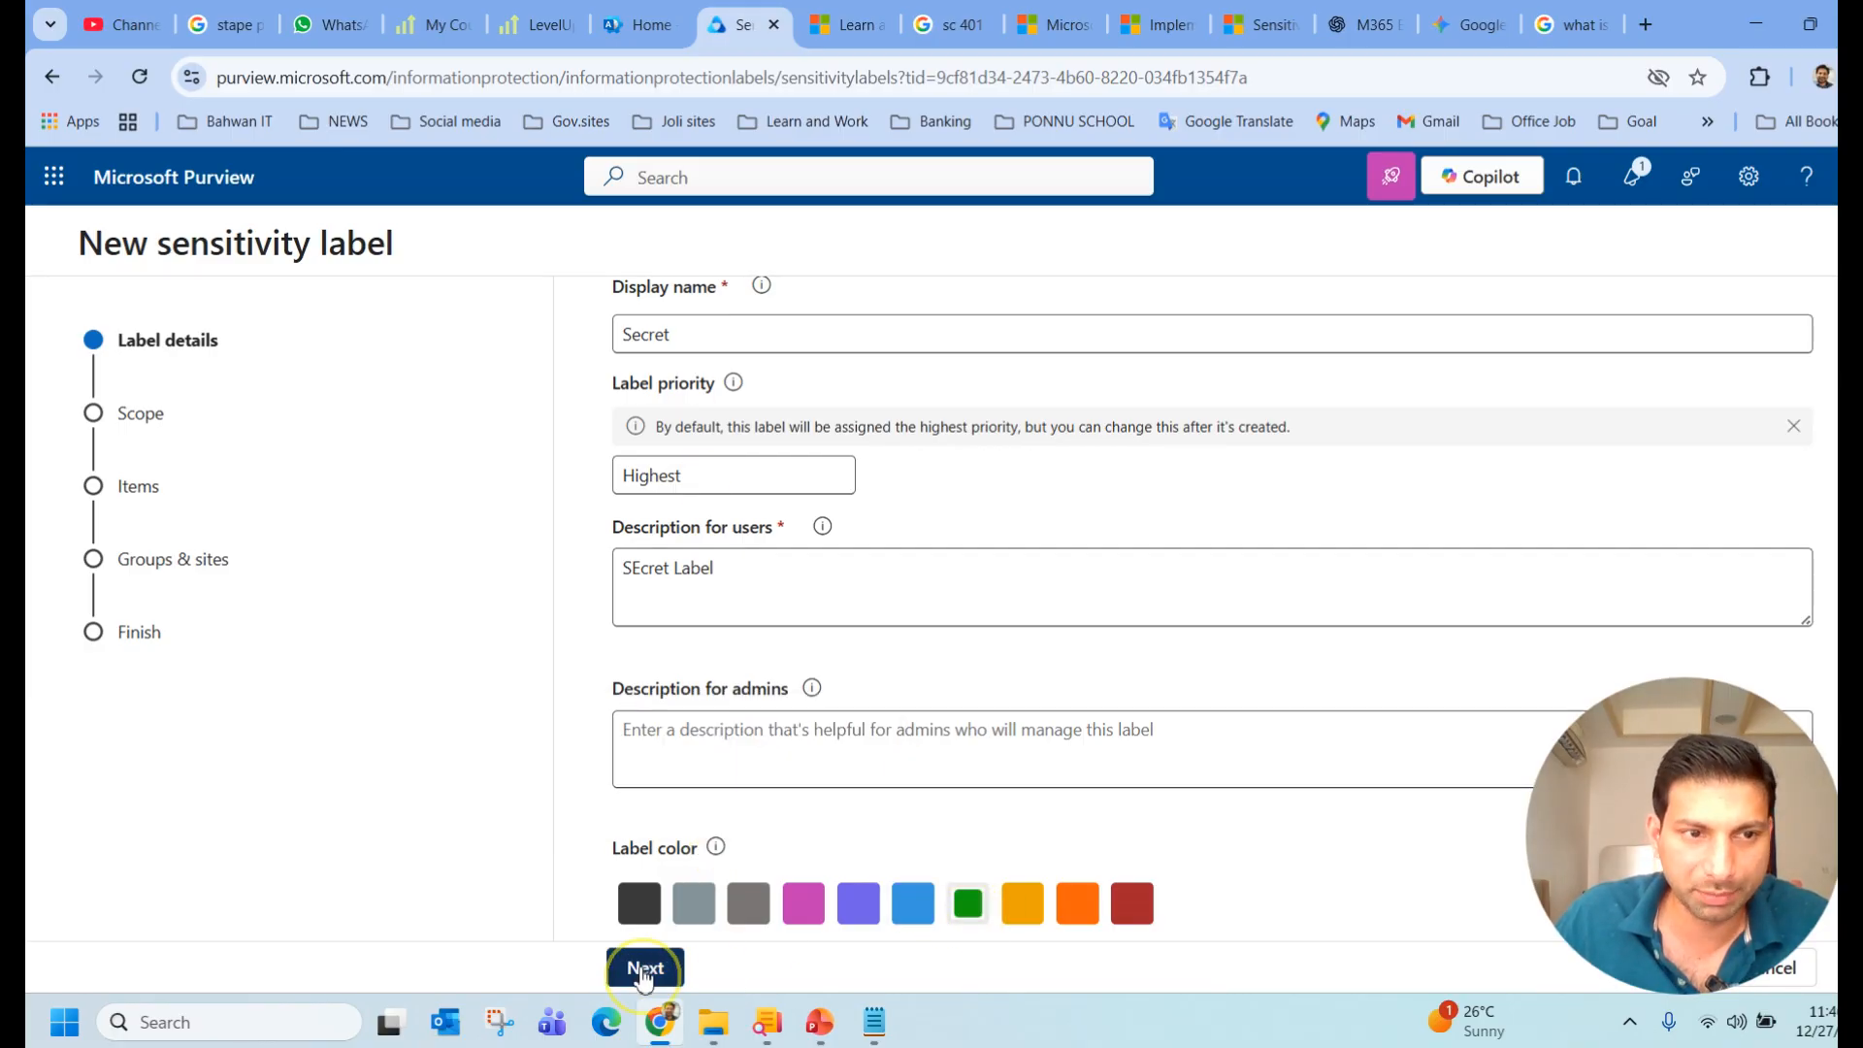
Accept the default scope and turn on Control access and Apply content marking for the labeled items
click(891, 407)
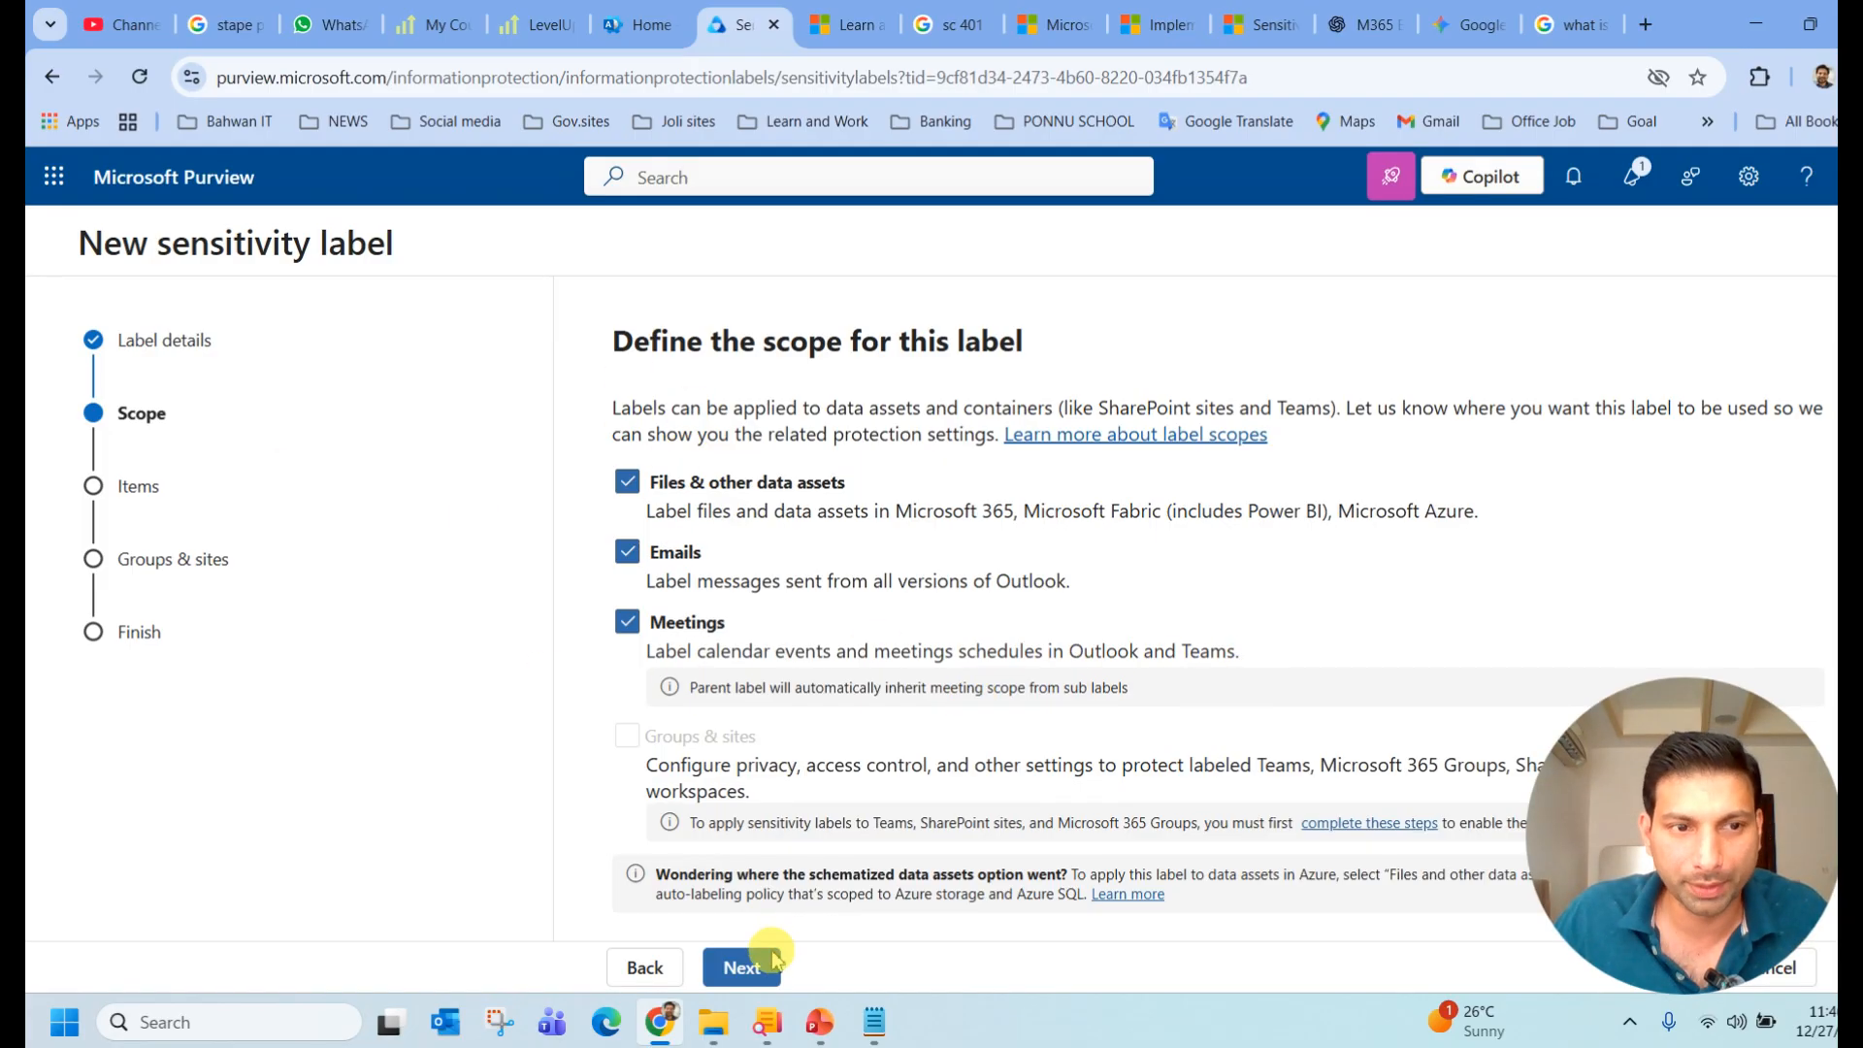
click(758, 980)
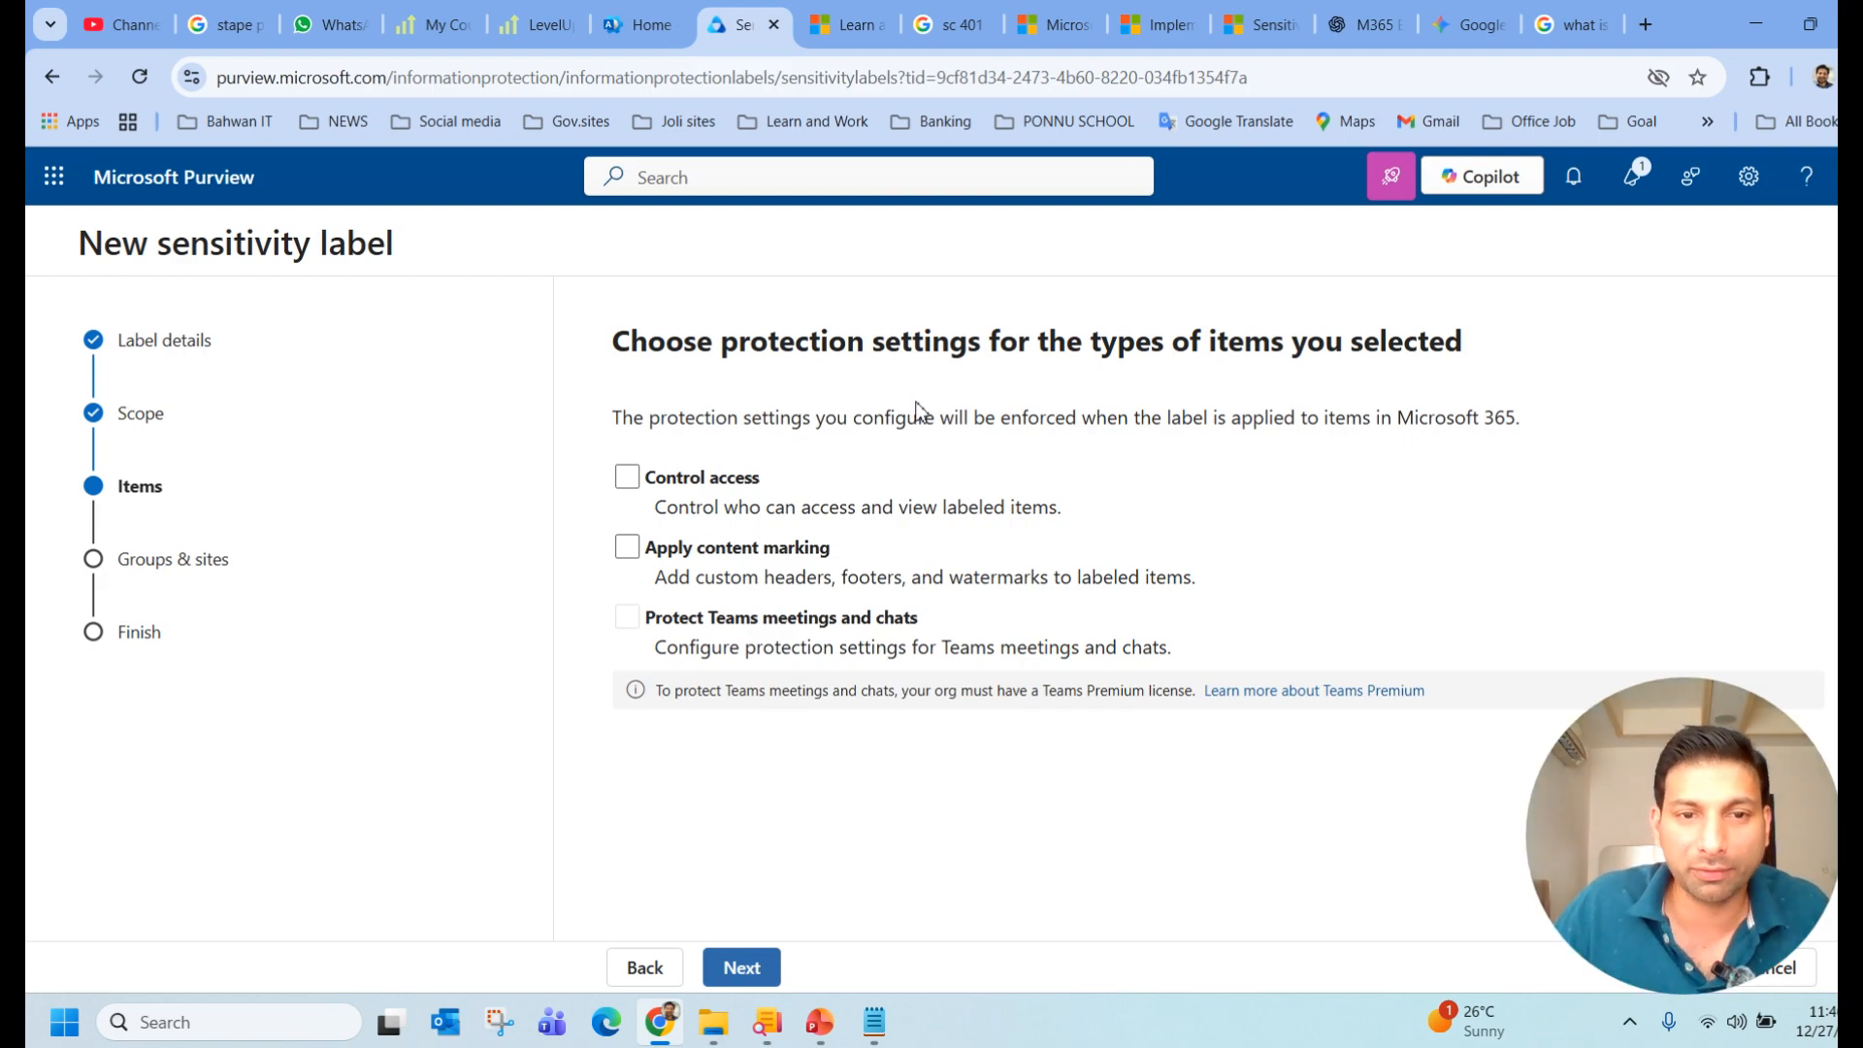
click(627, 476)
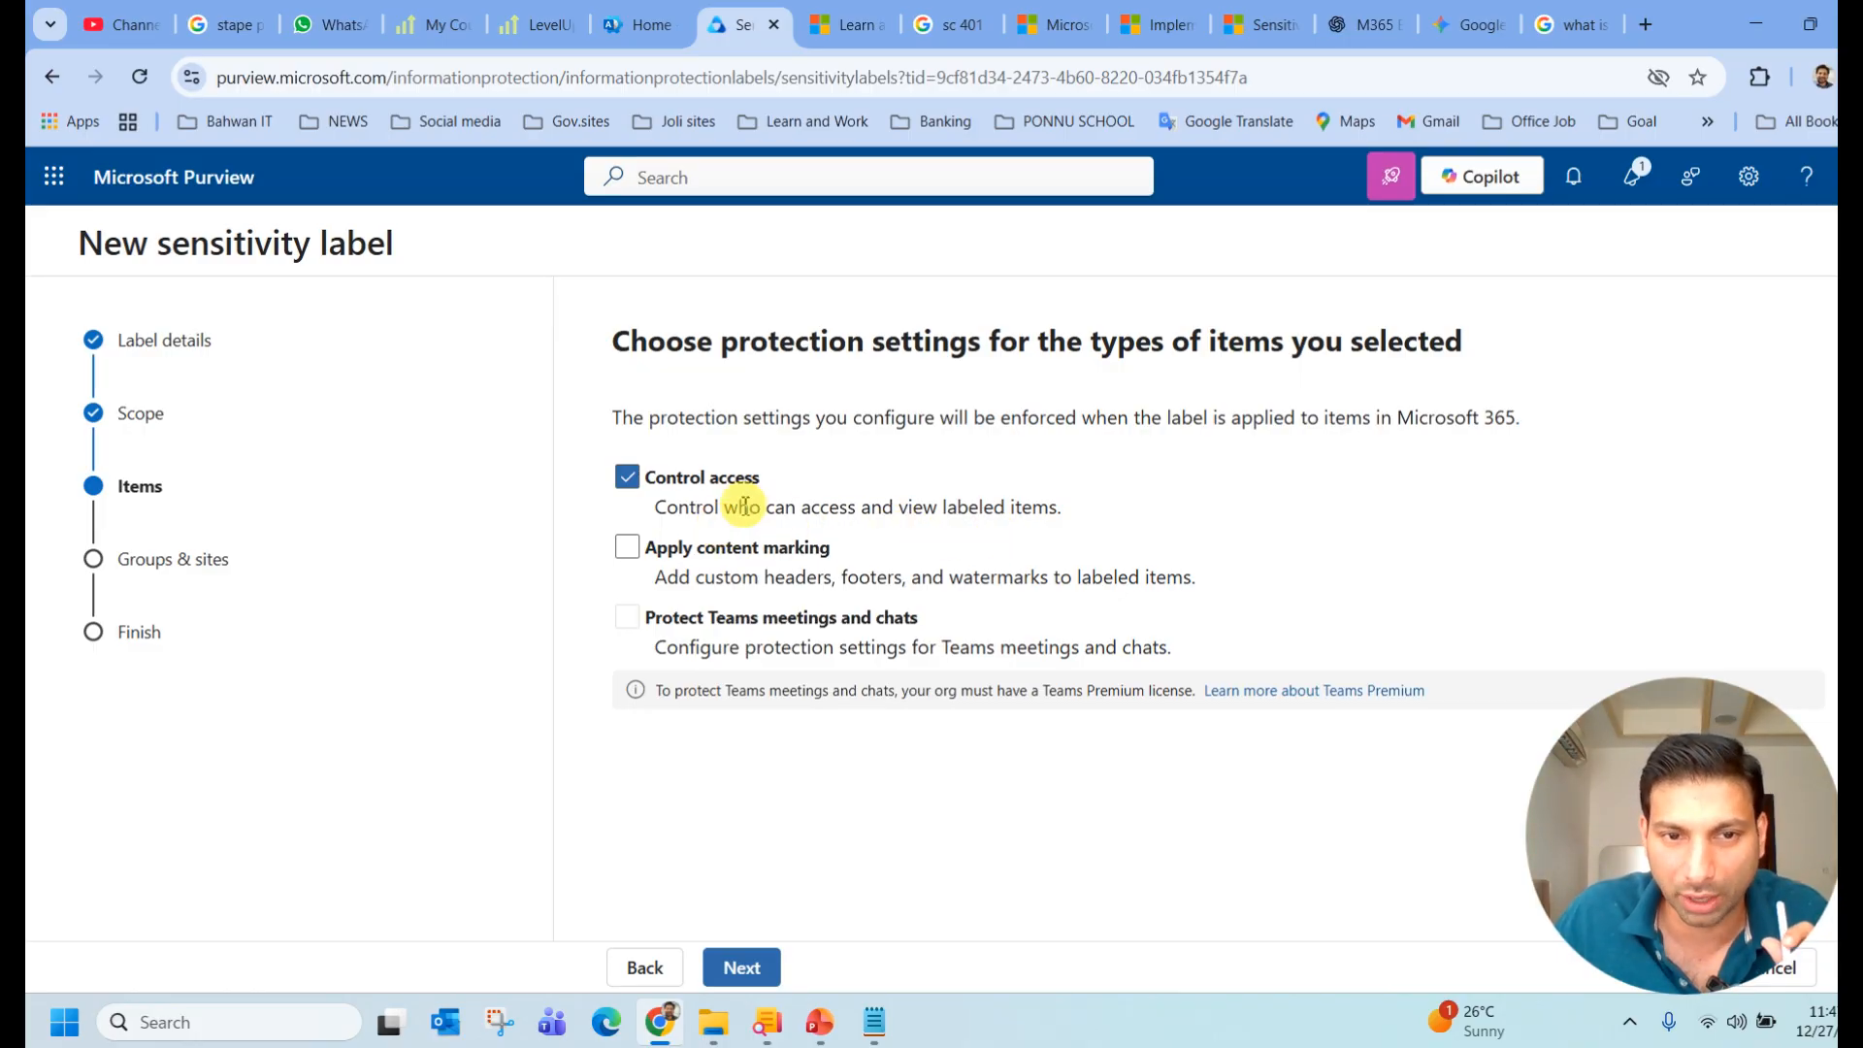
click(627, 557)
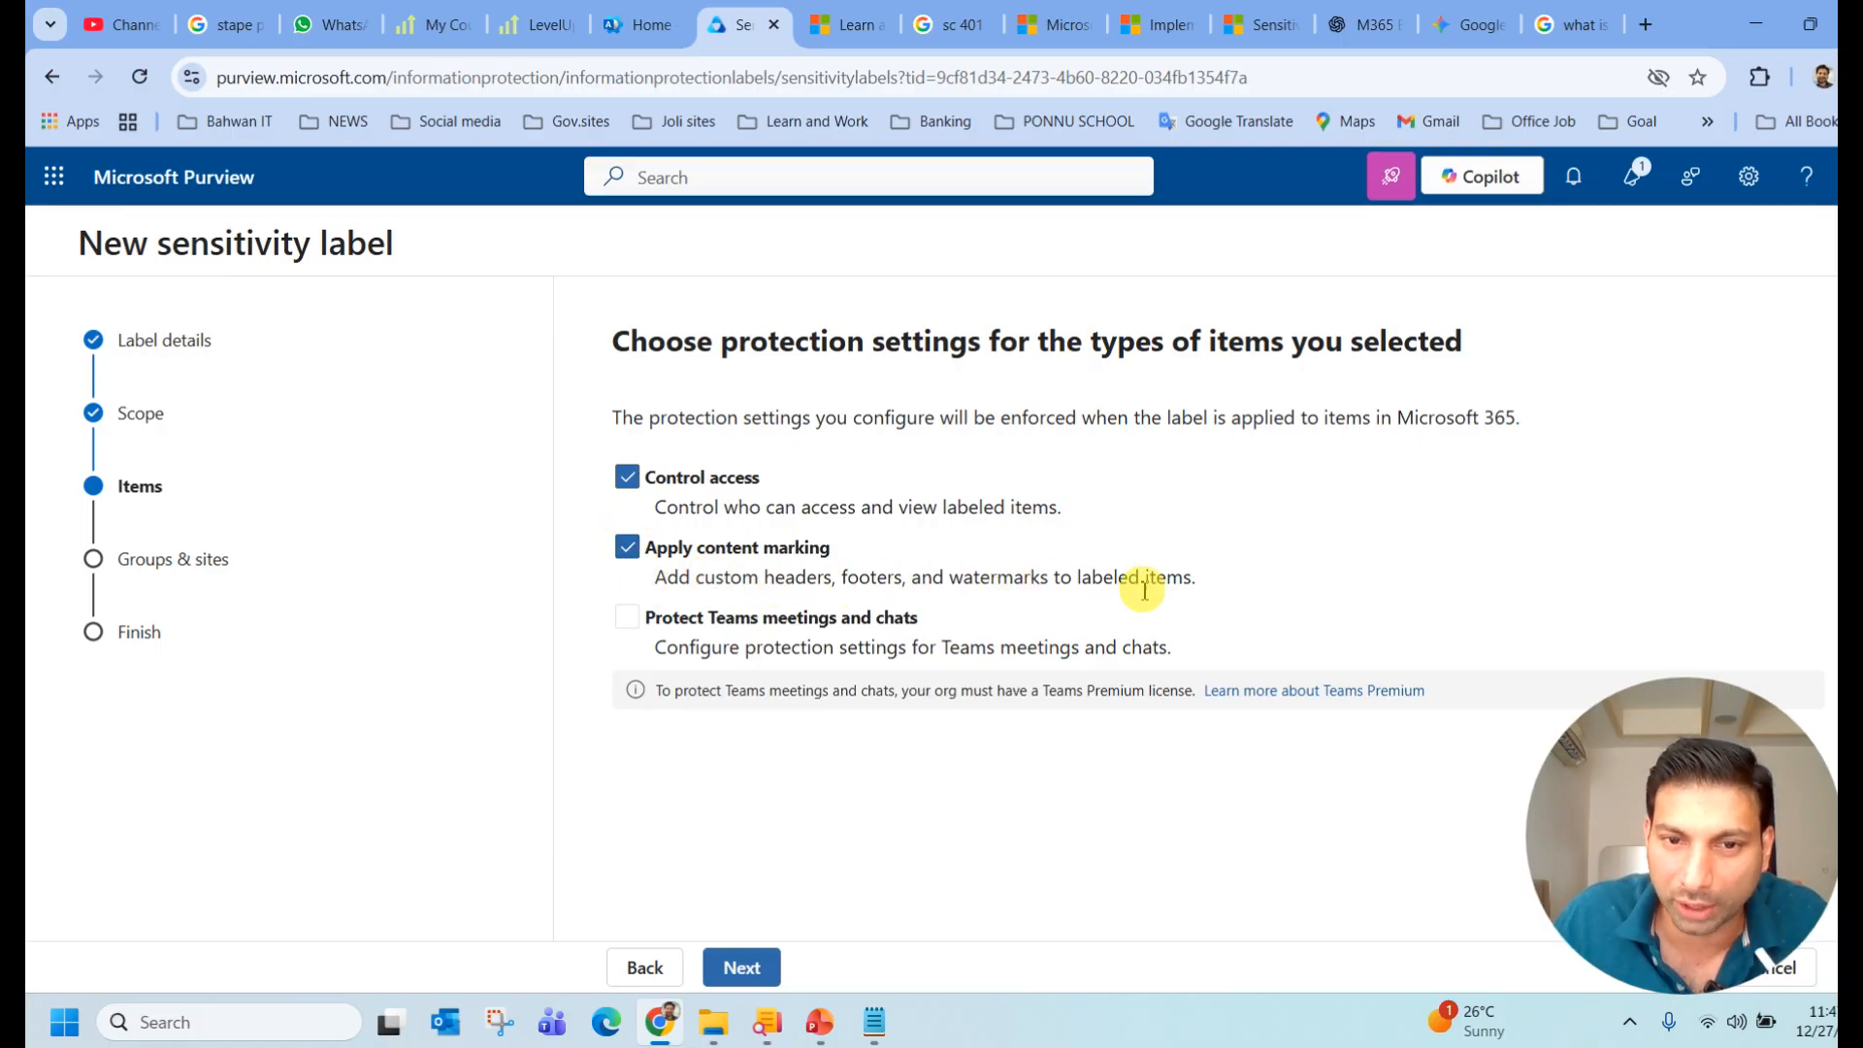
drag(1209, 582, 648, 590)
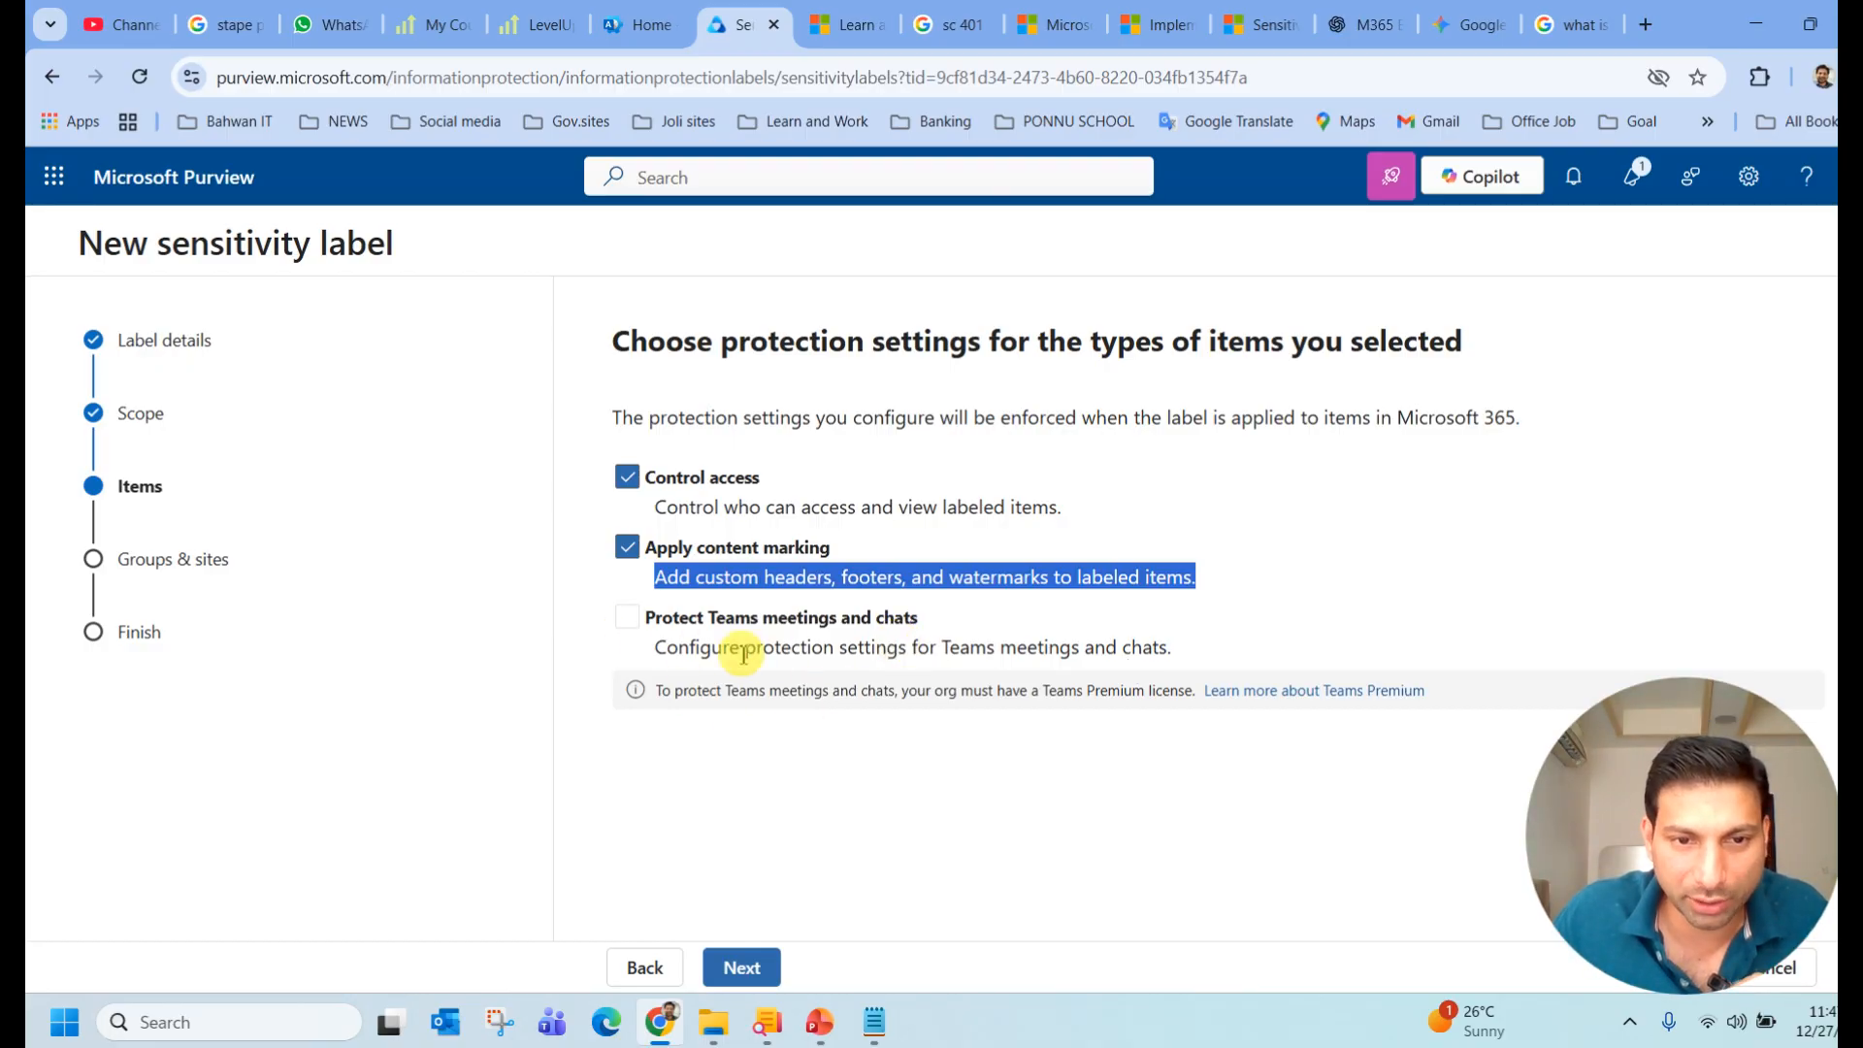
click(632, 621)
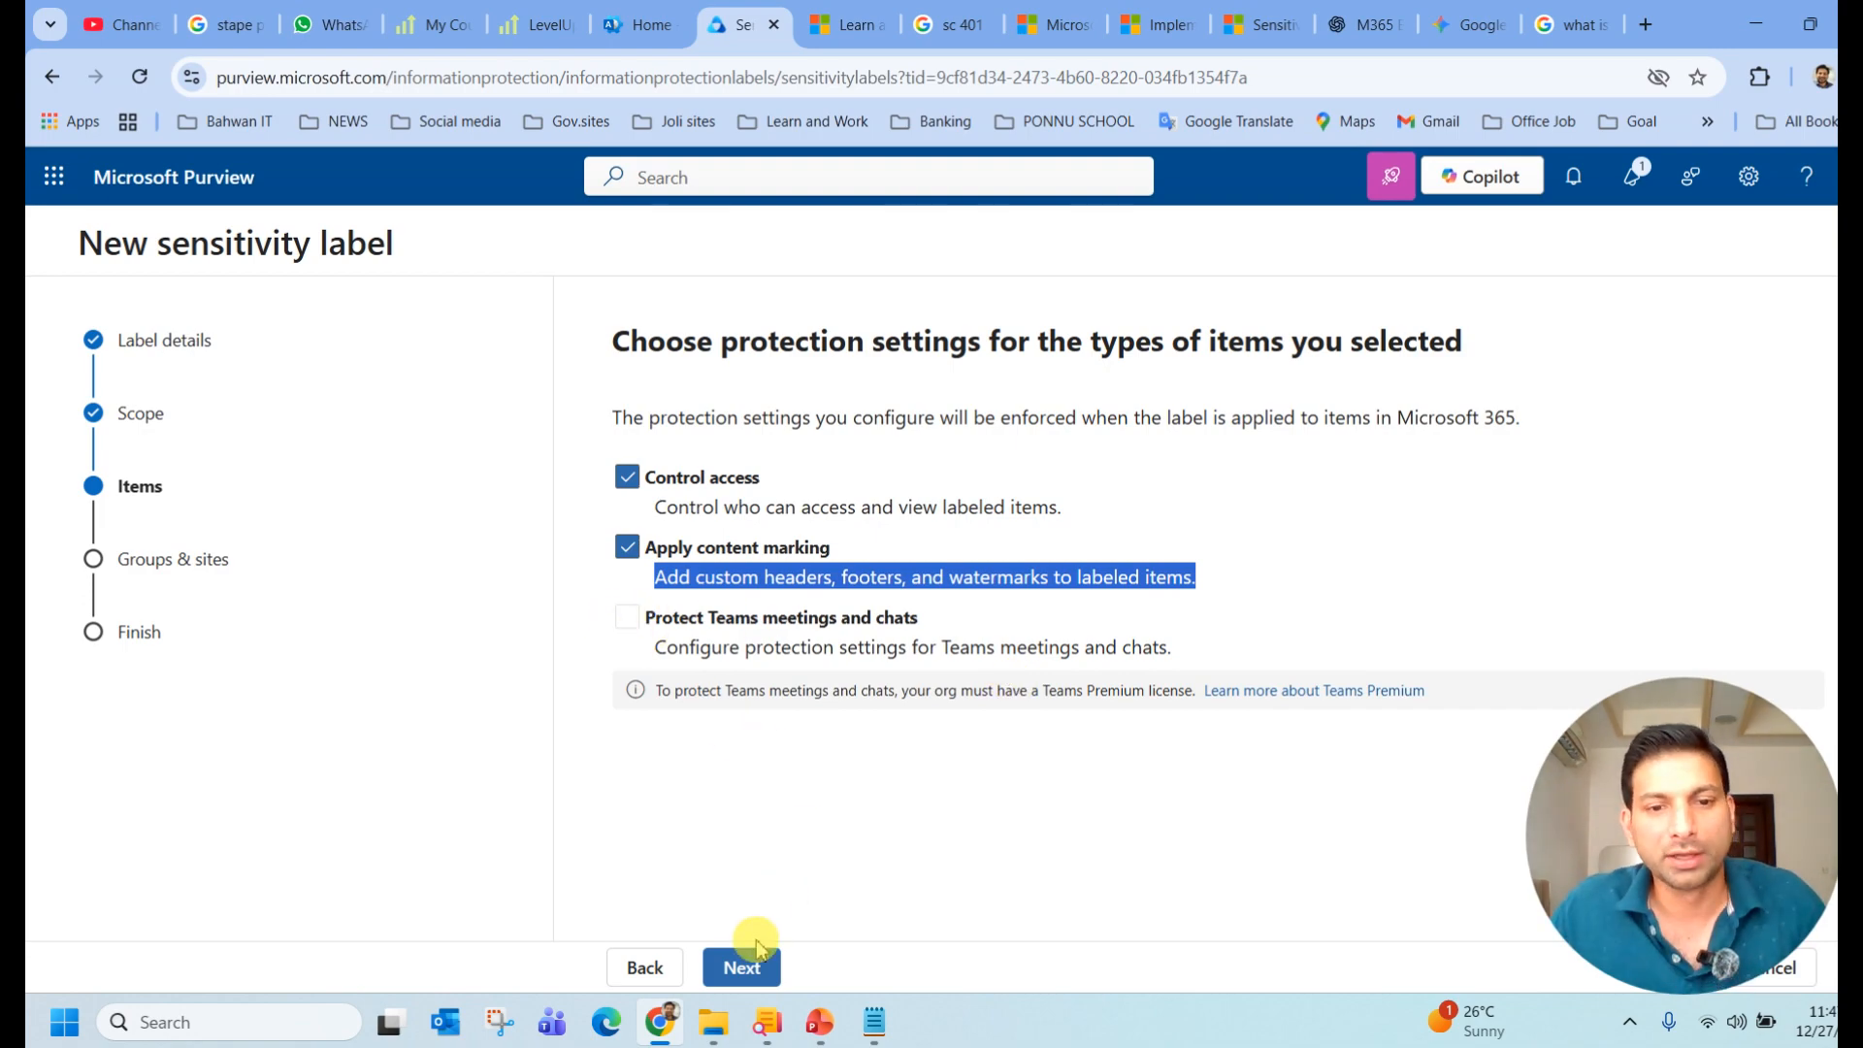
click(742, 966)
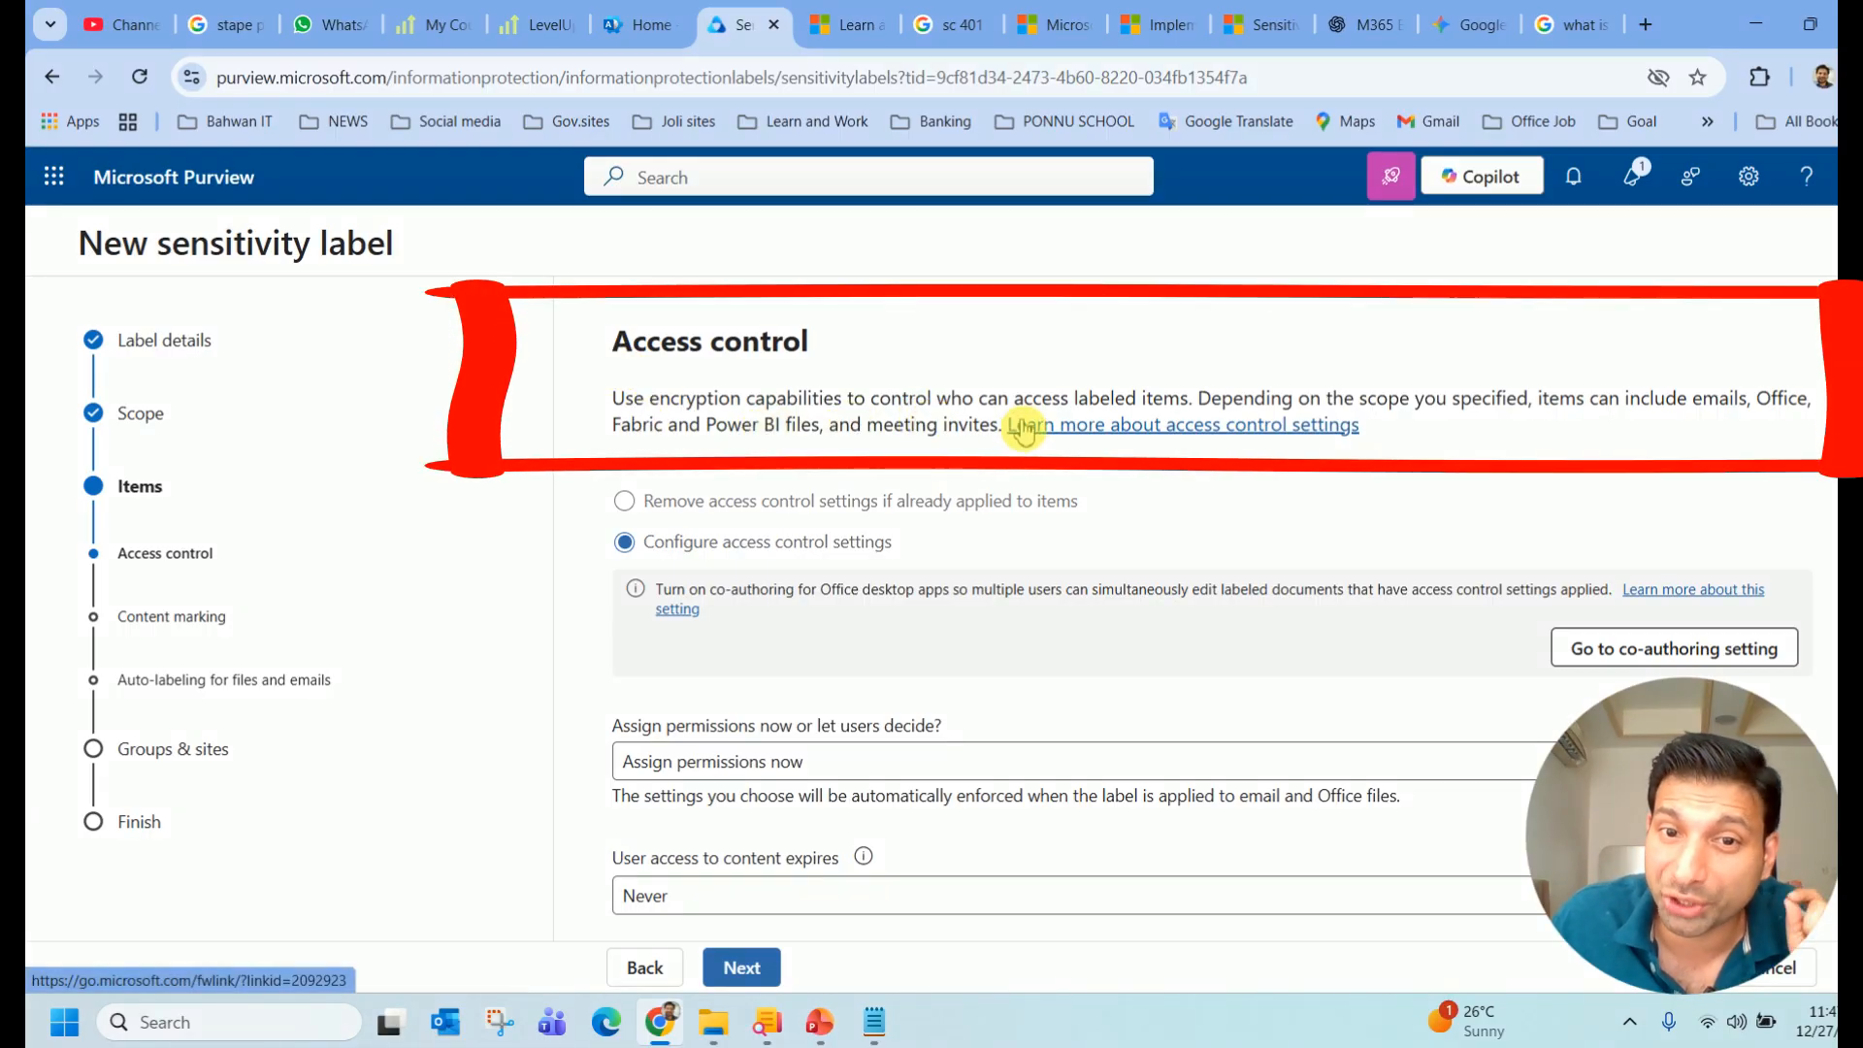
Choose Assign permissions now as the way permissions are assigned in the label's access control settings
drag(1188, 398, 986, 415)
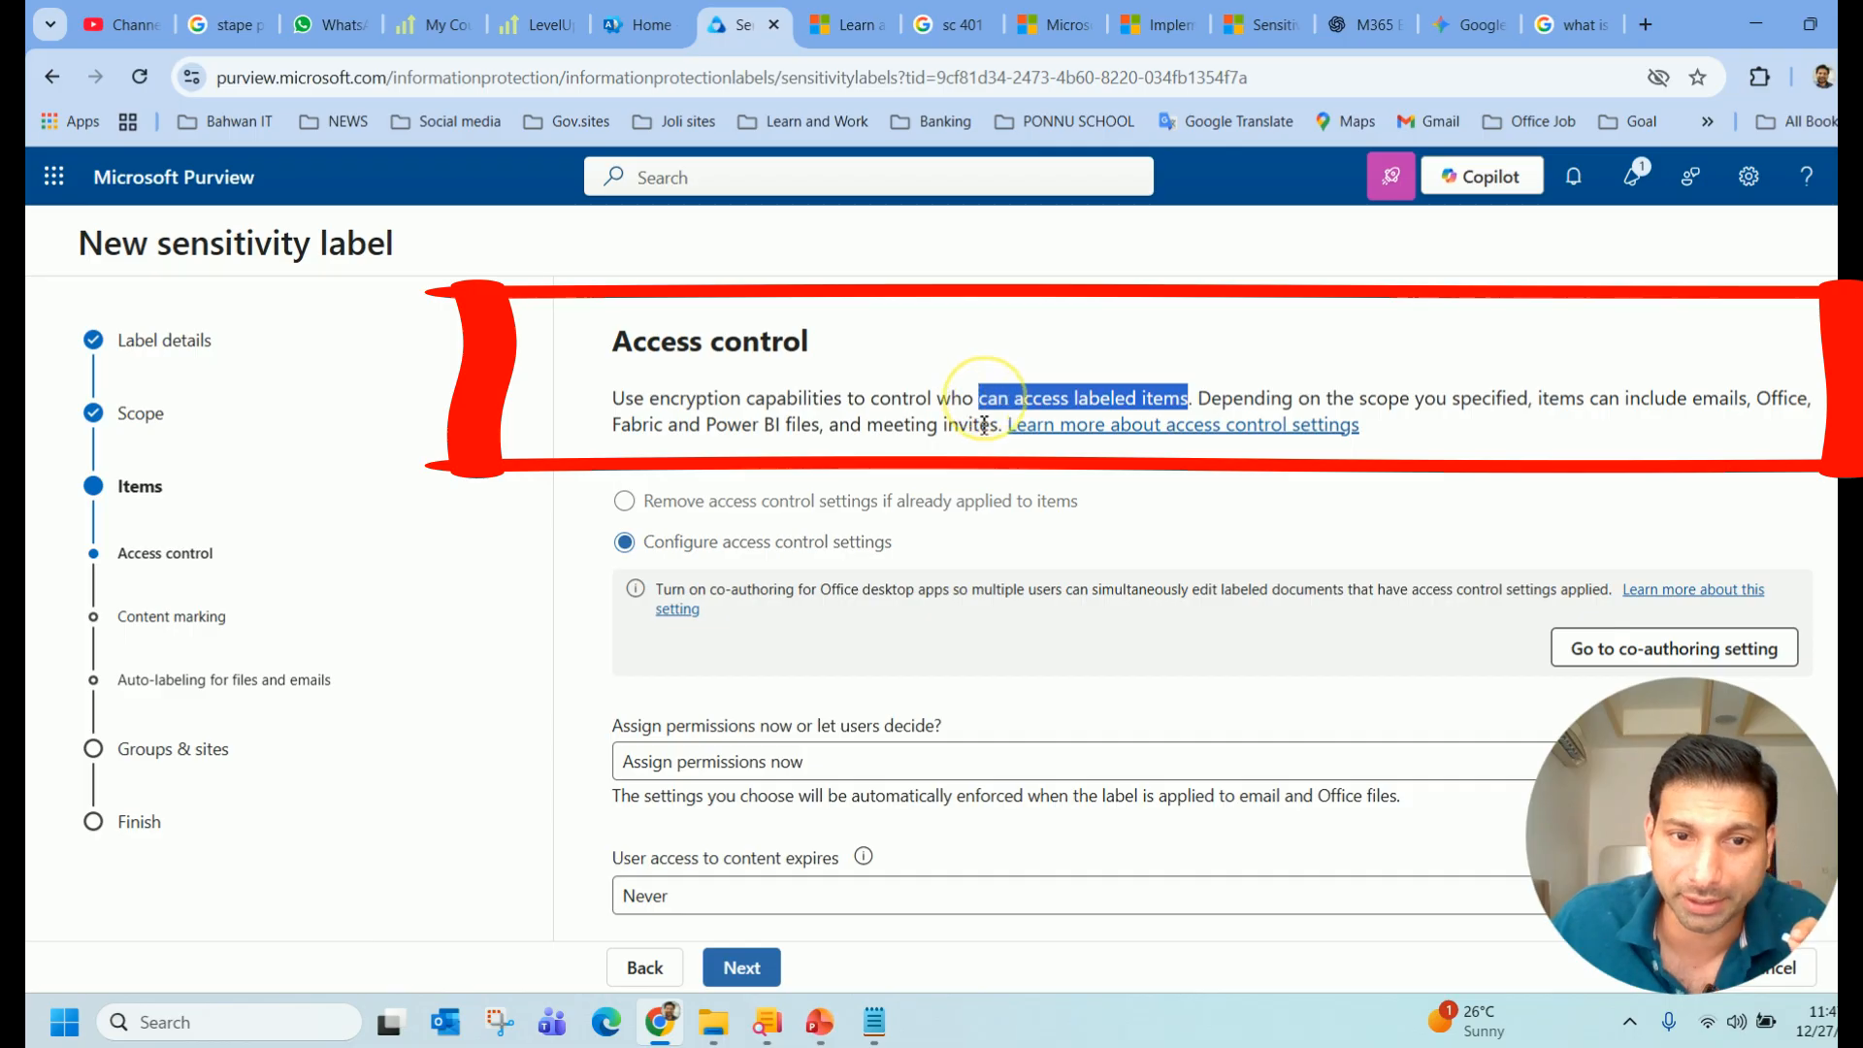
scroll(986, 415, down, 1)
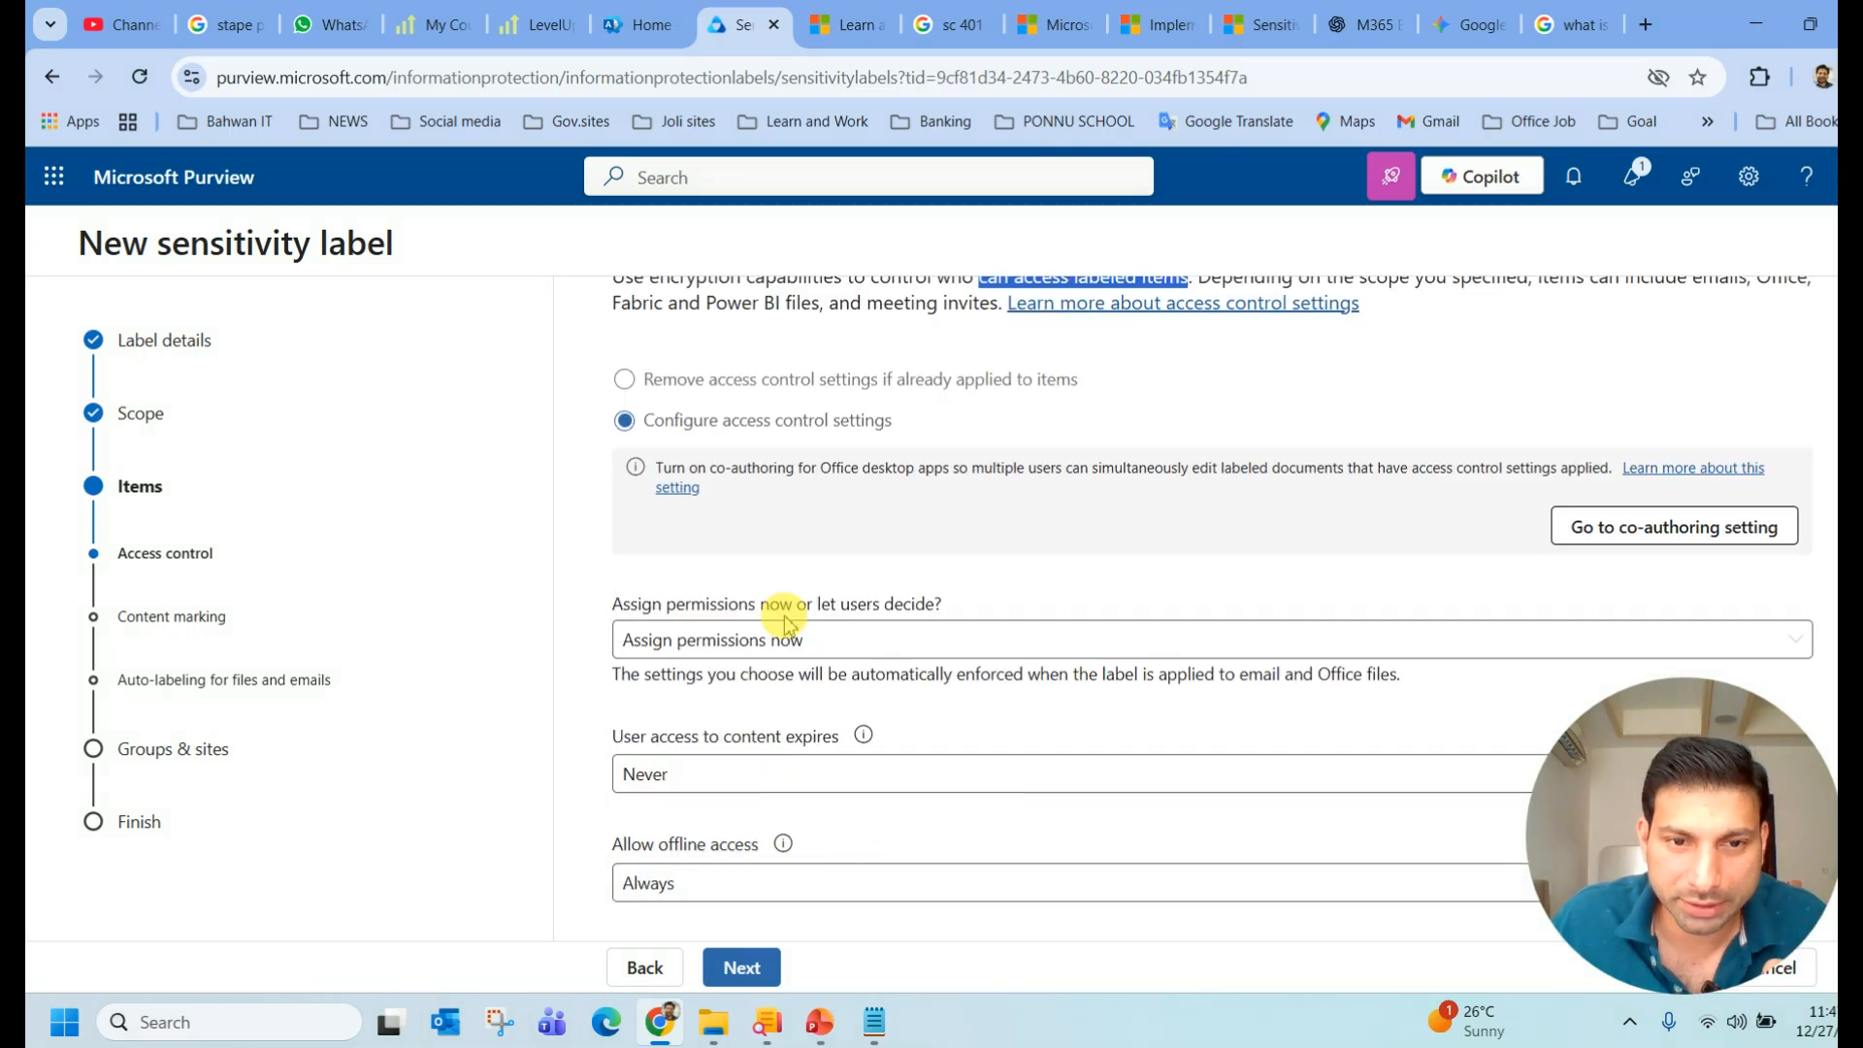
click(897, 649)
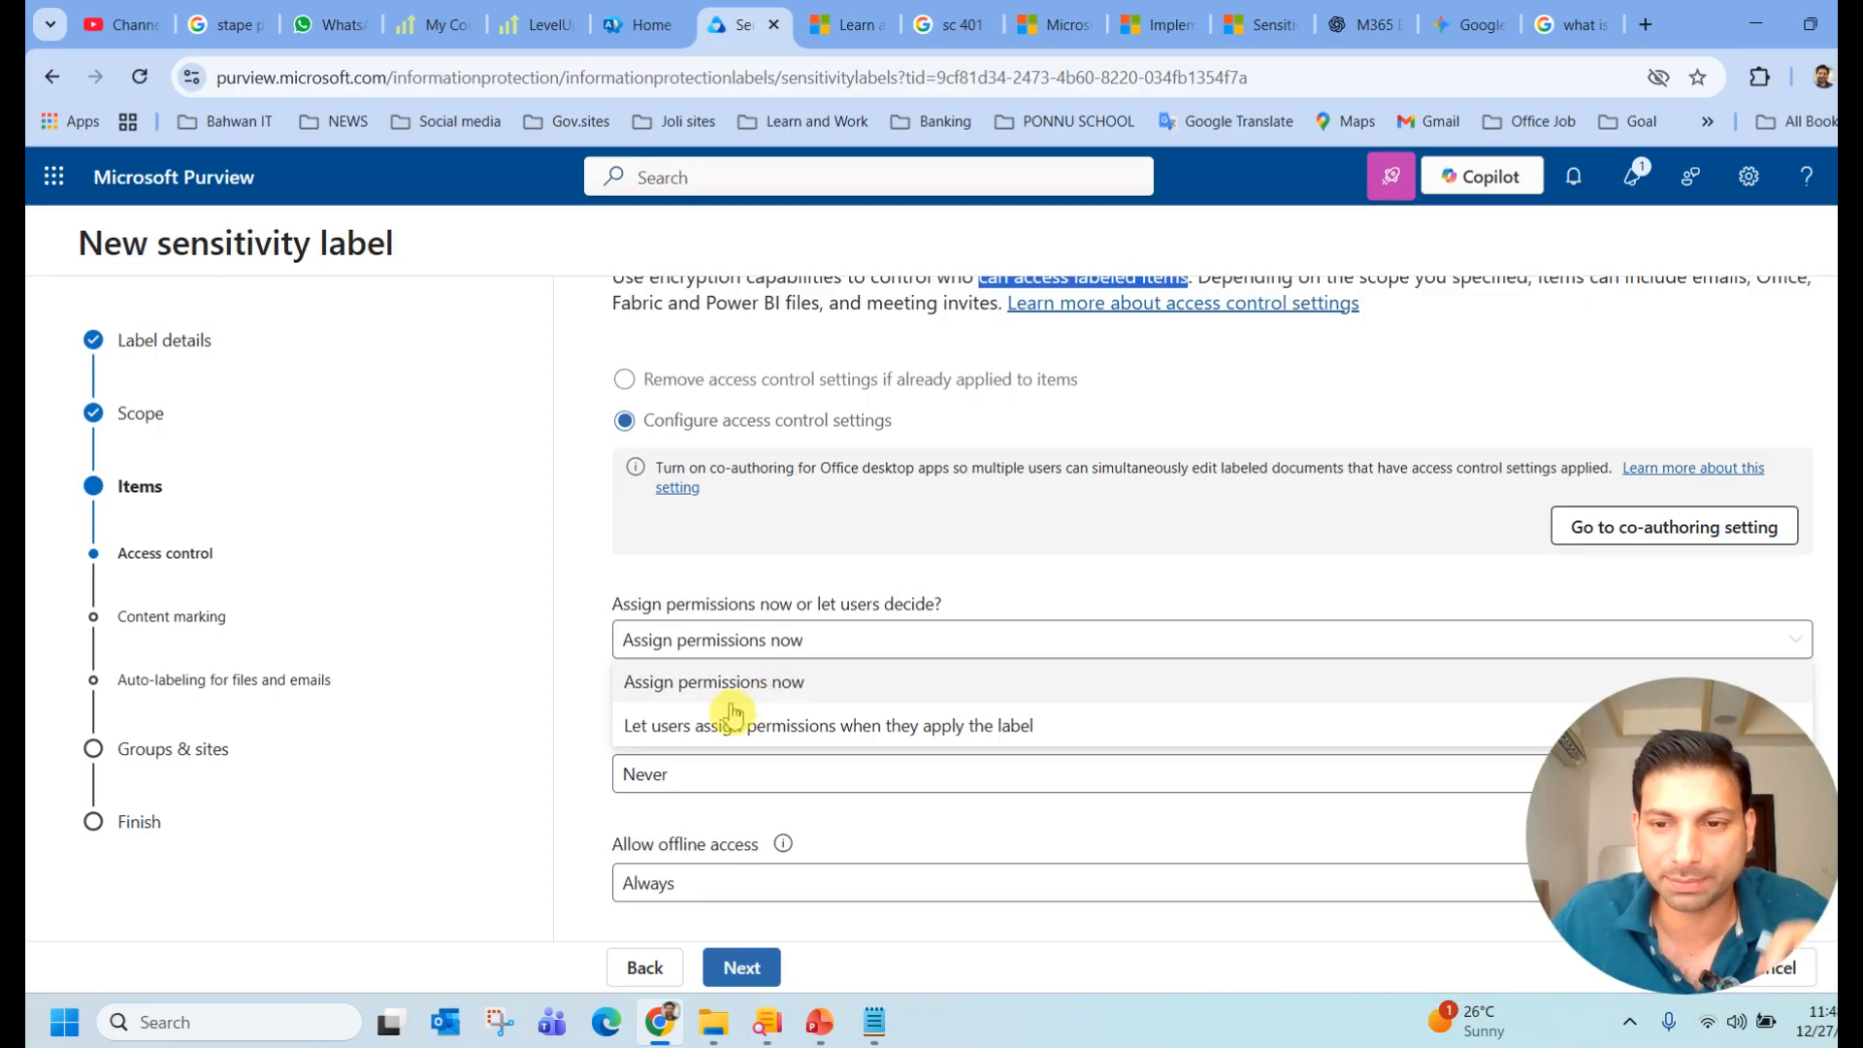
click(776, 689)
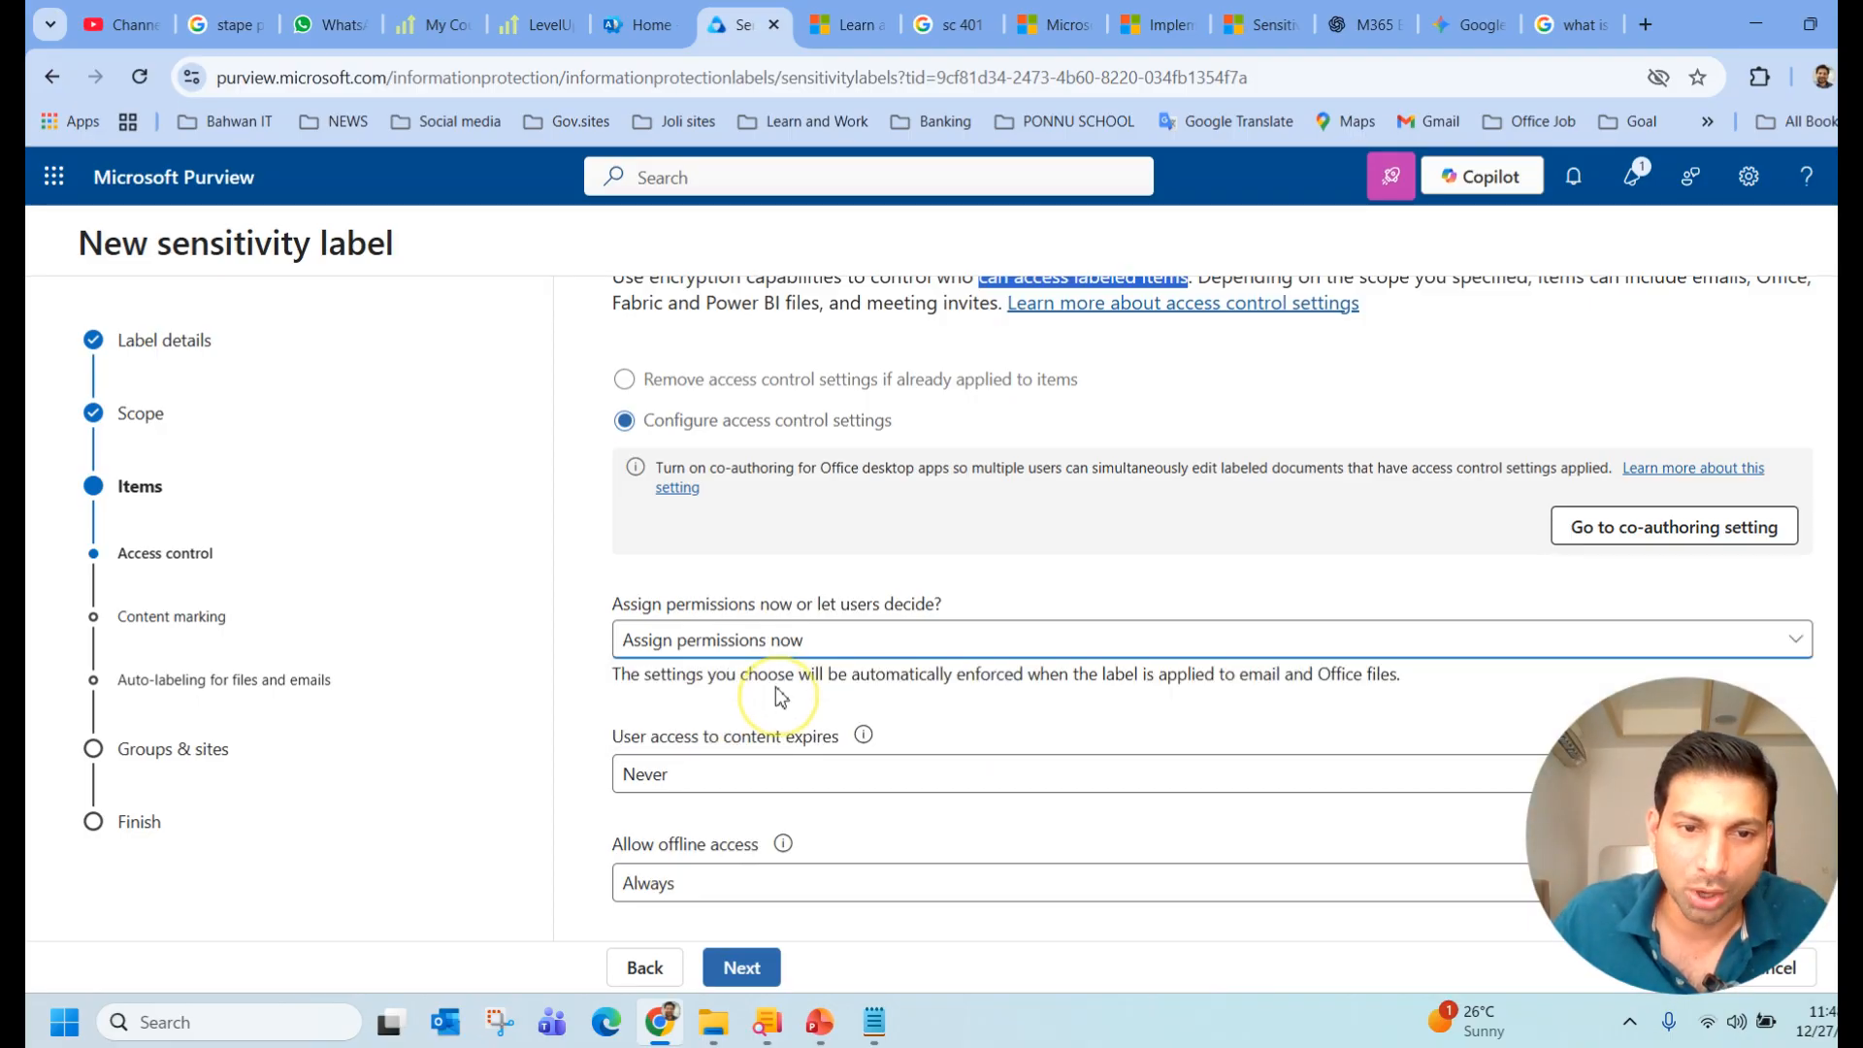
click(825, 650)
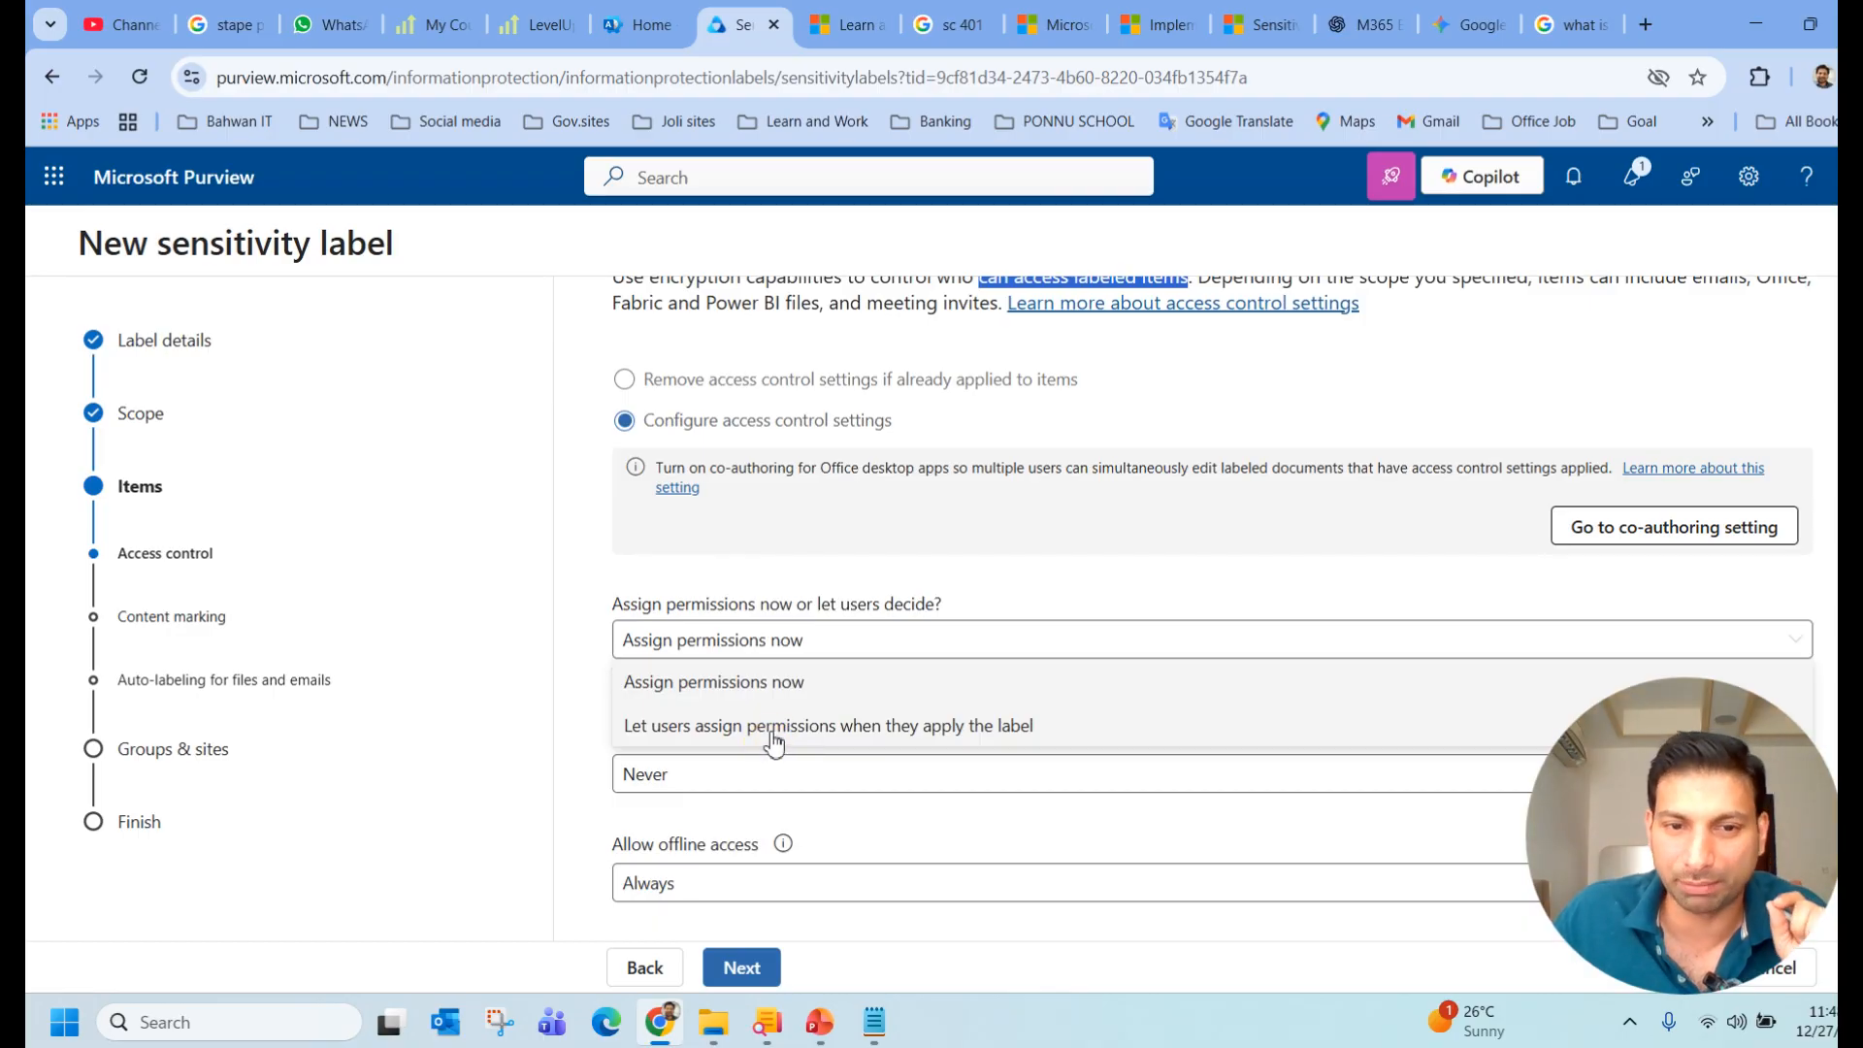
click(747, 682)
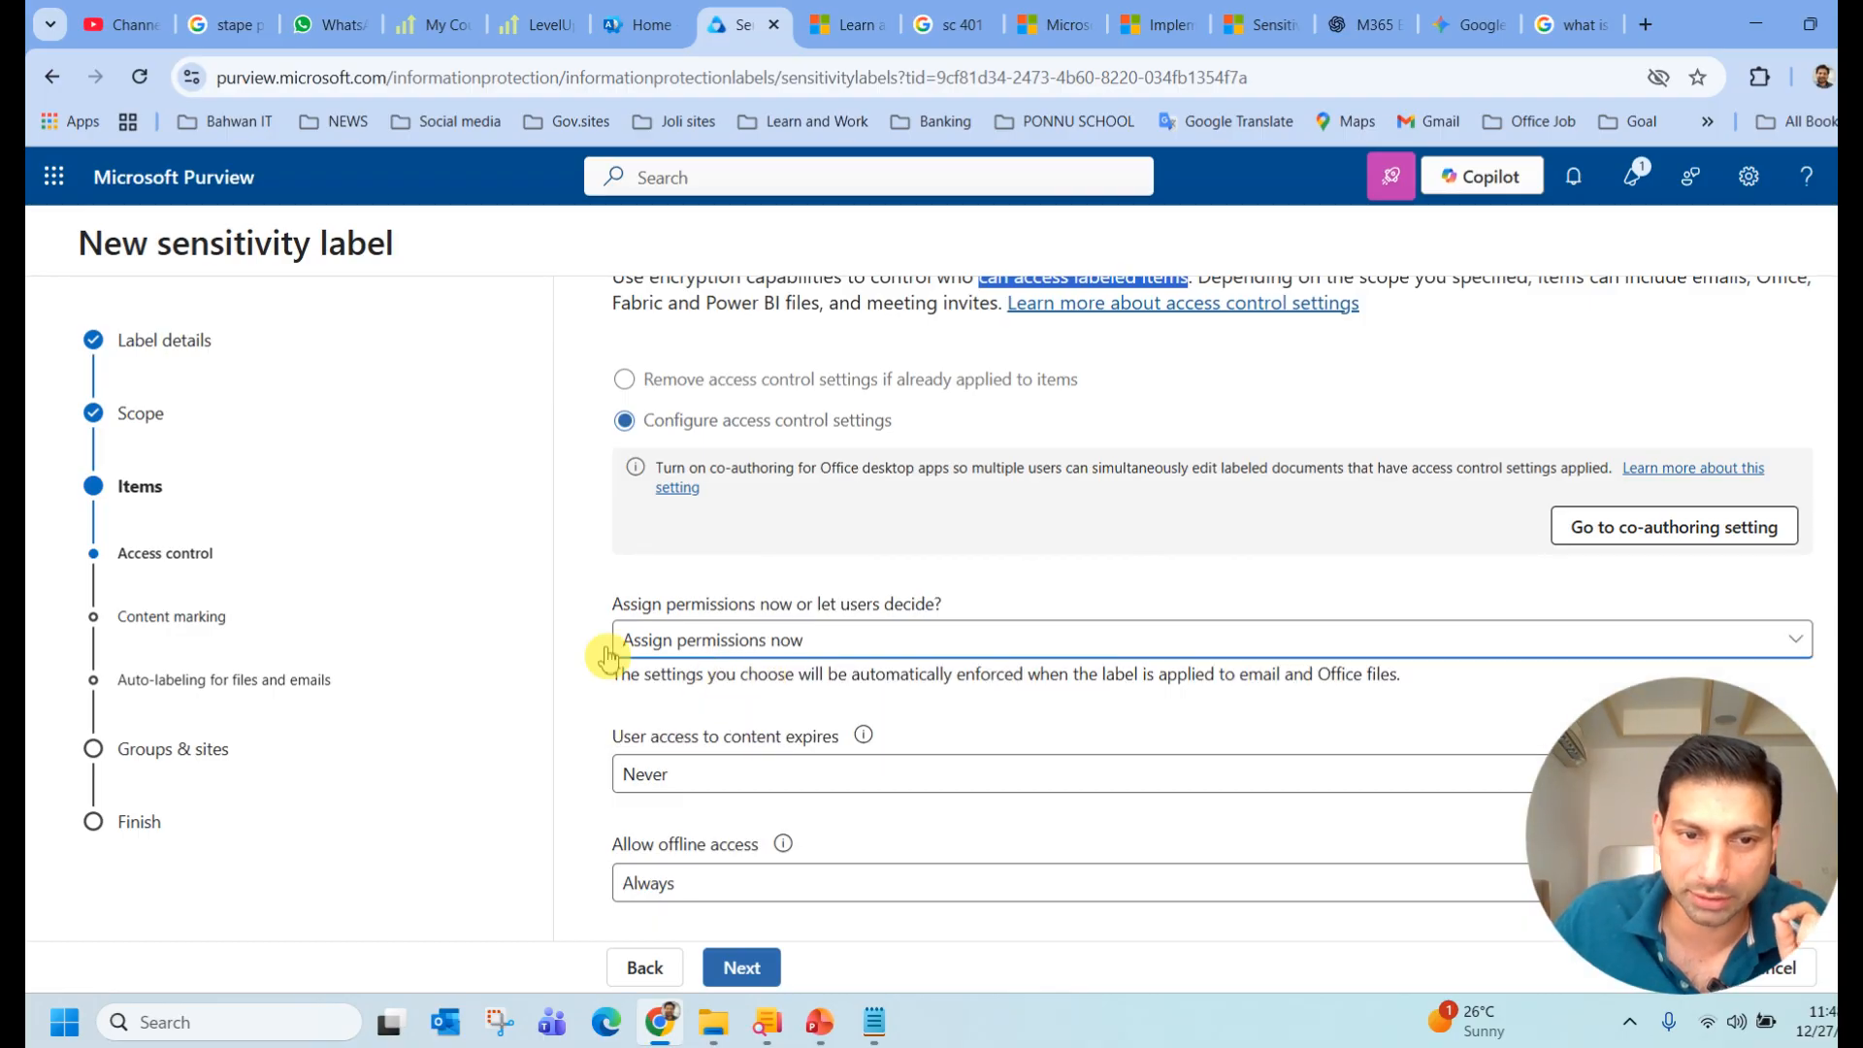
Set user access to content to expire 30 days after the label is applied
scroll(719, 708, down, 1)
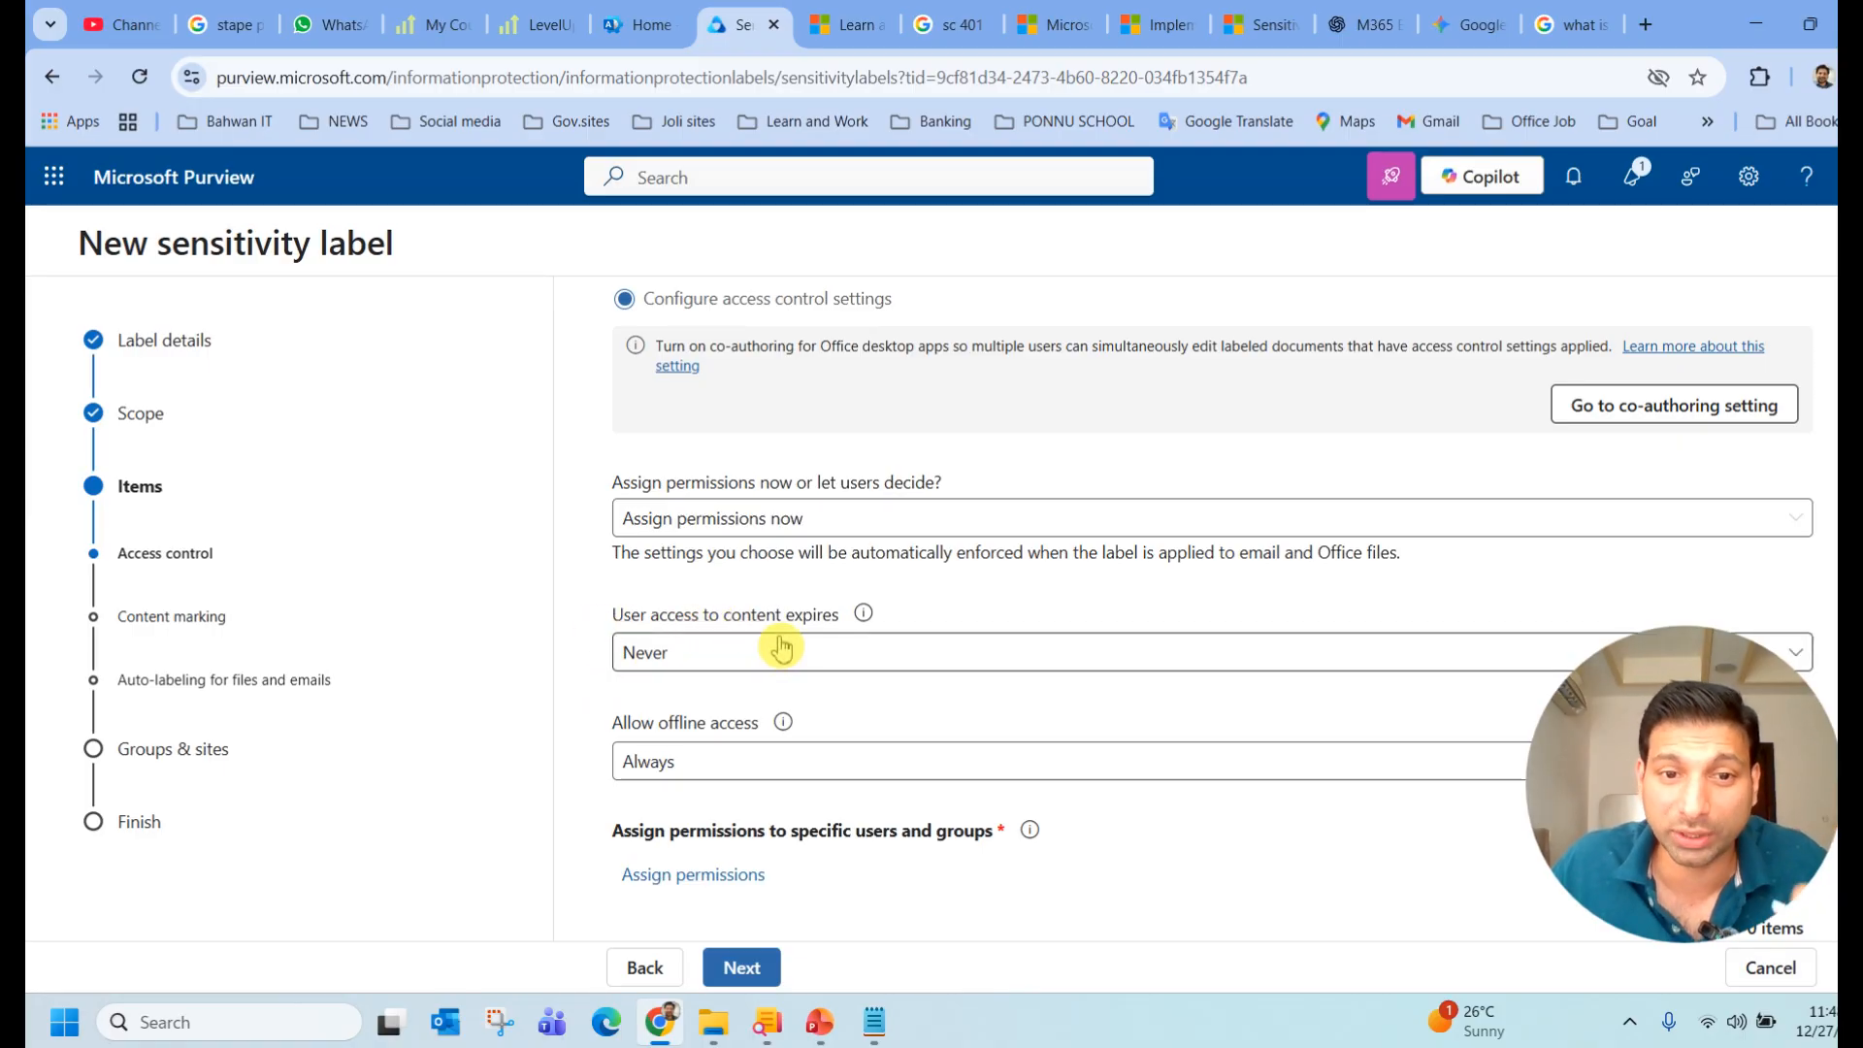
click(810, 654)
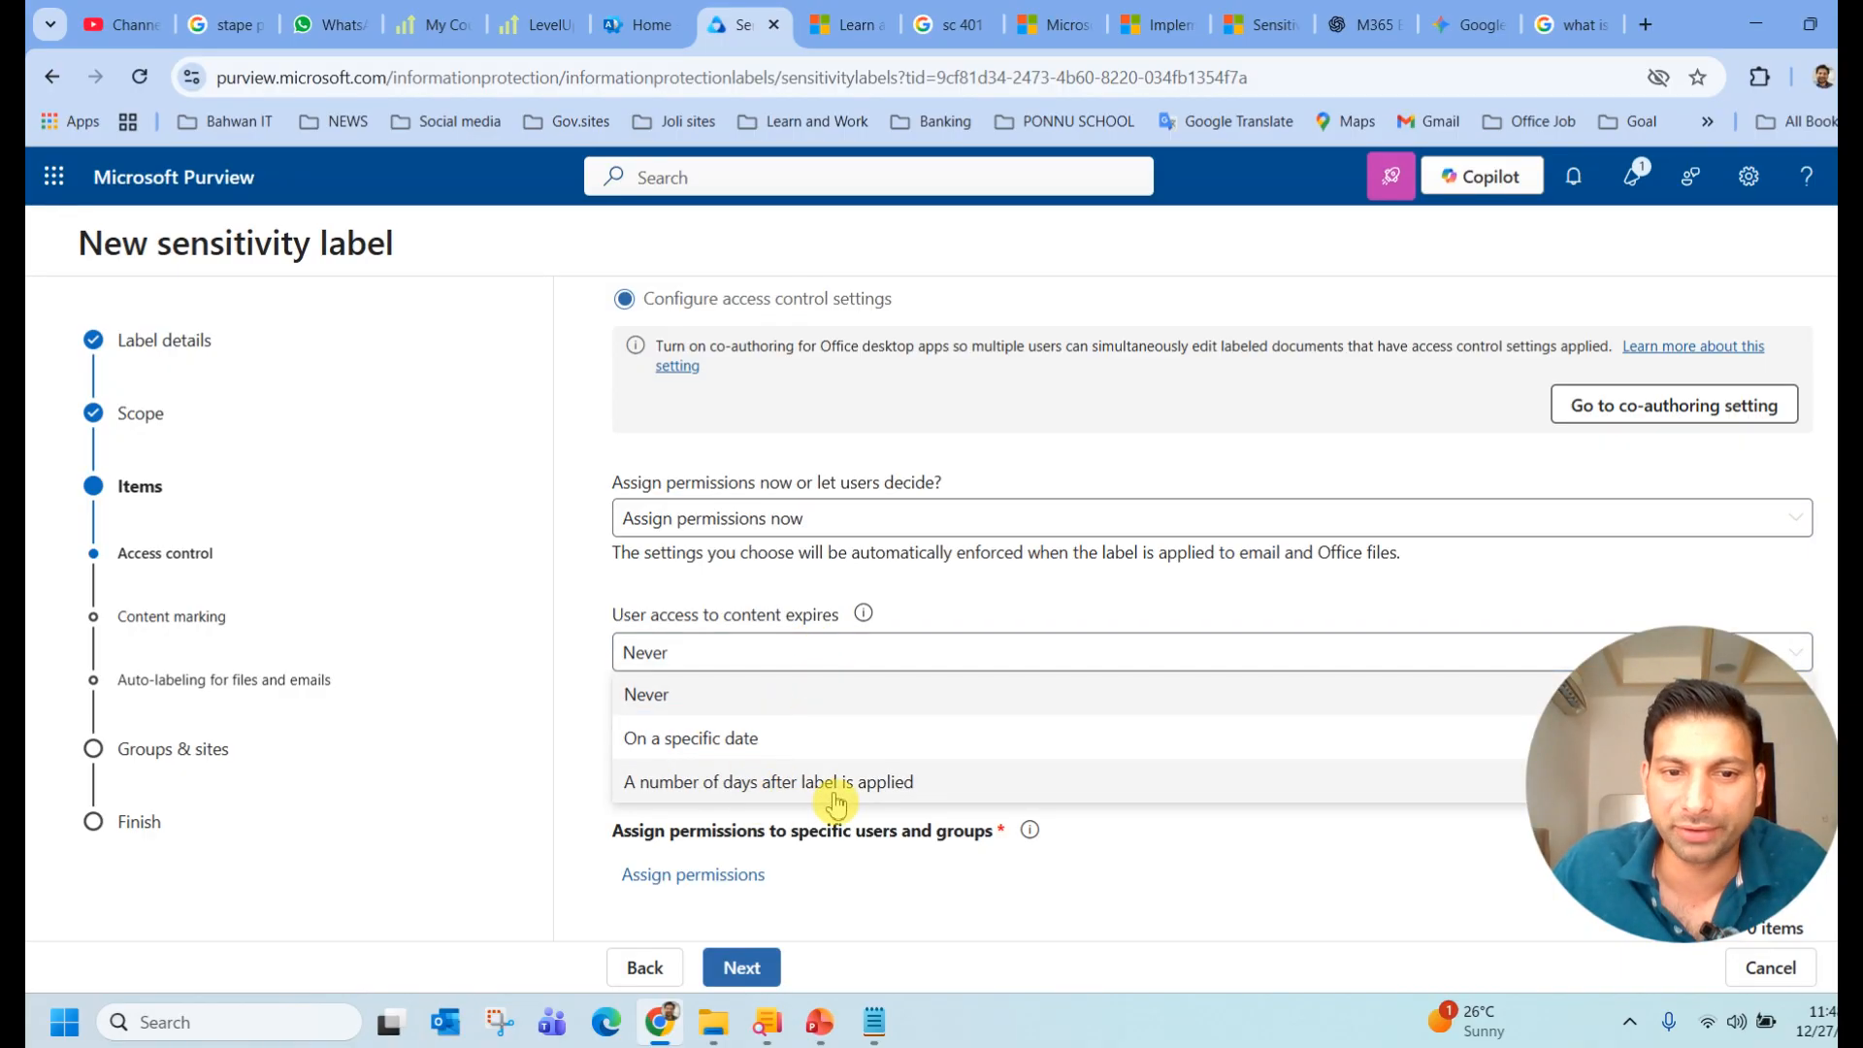
click(929, 800)
click(738, 742)
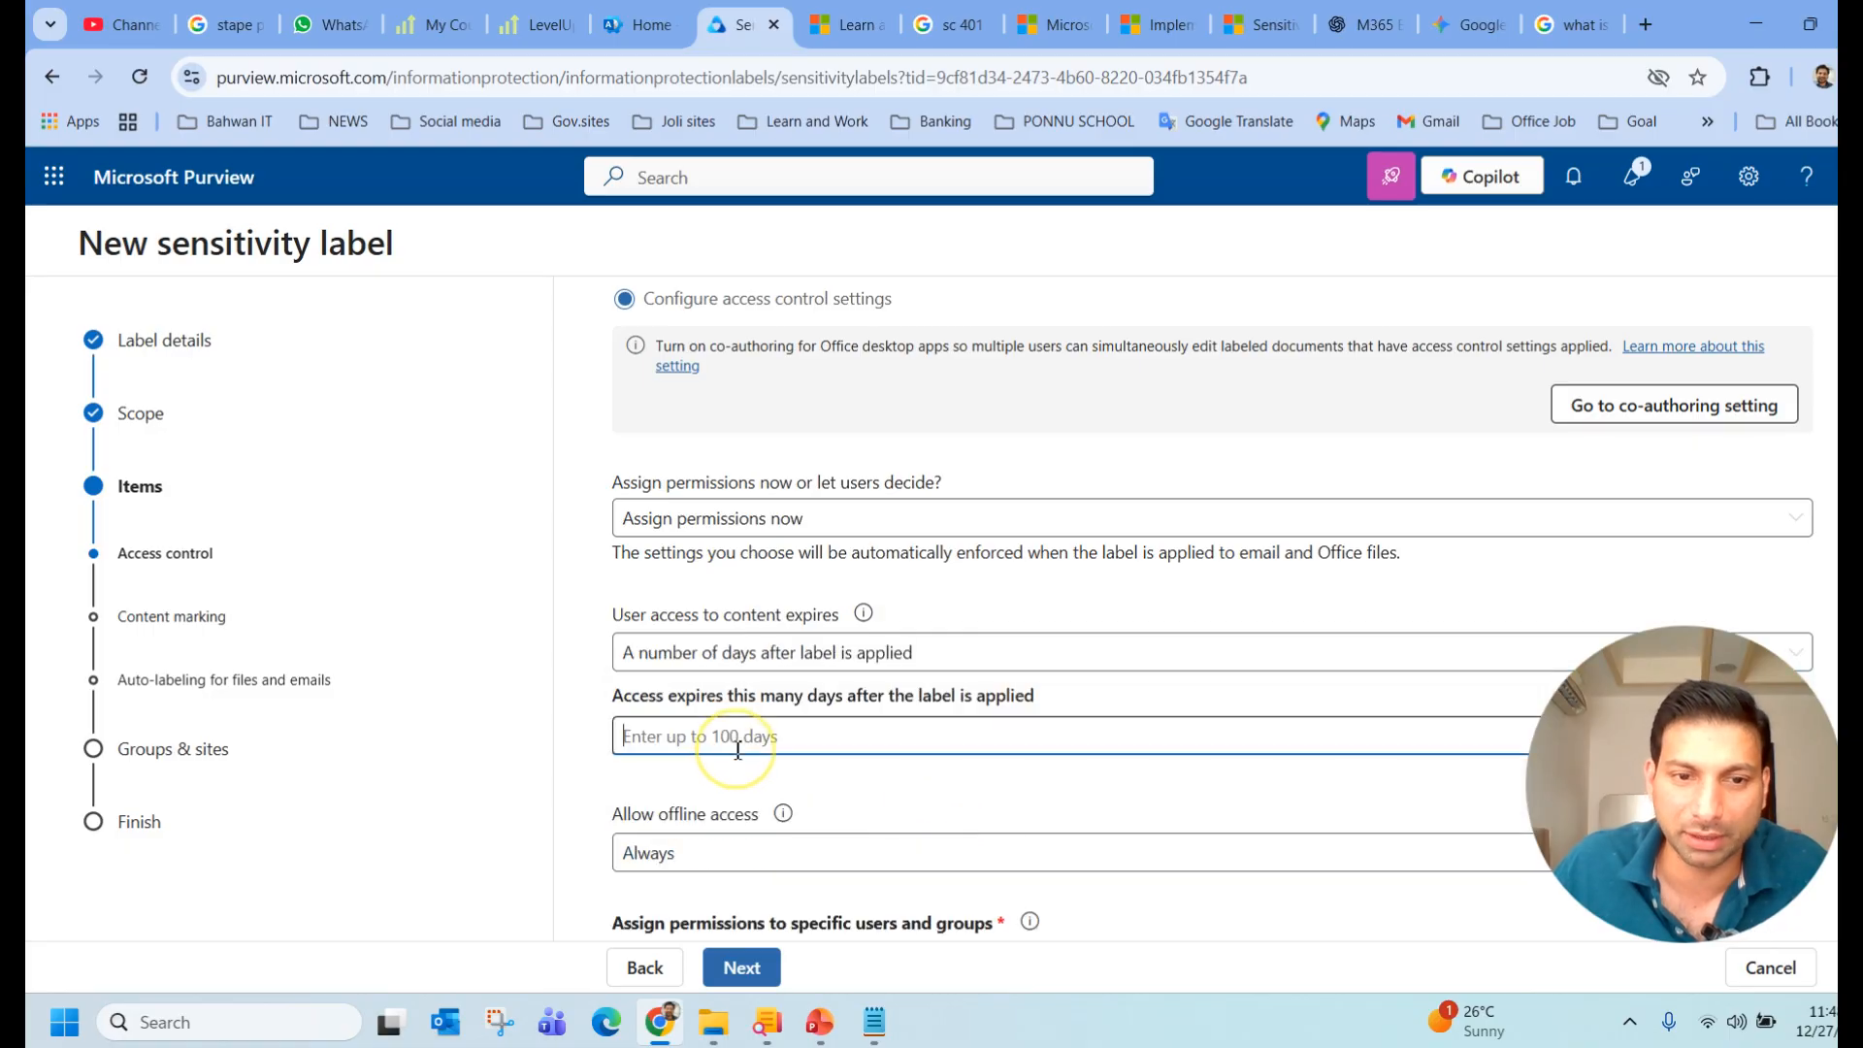
click(823, 783)
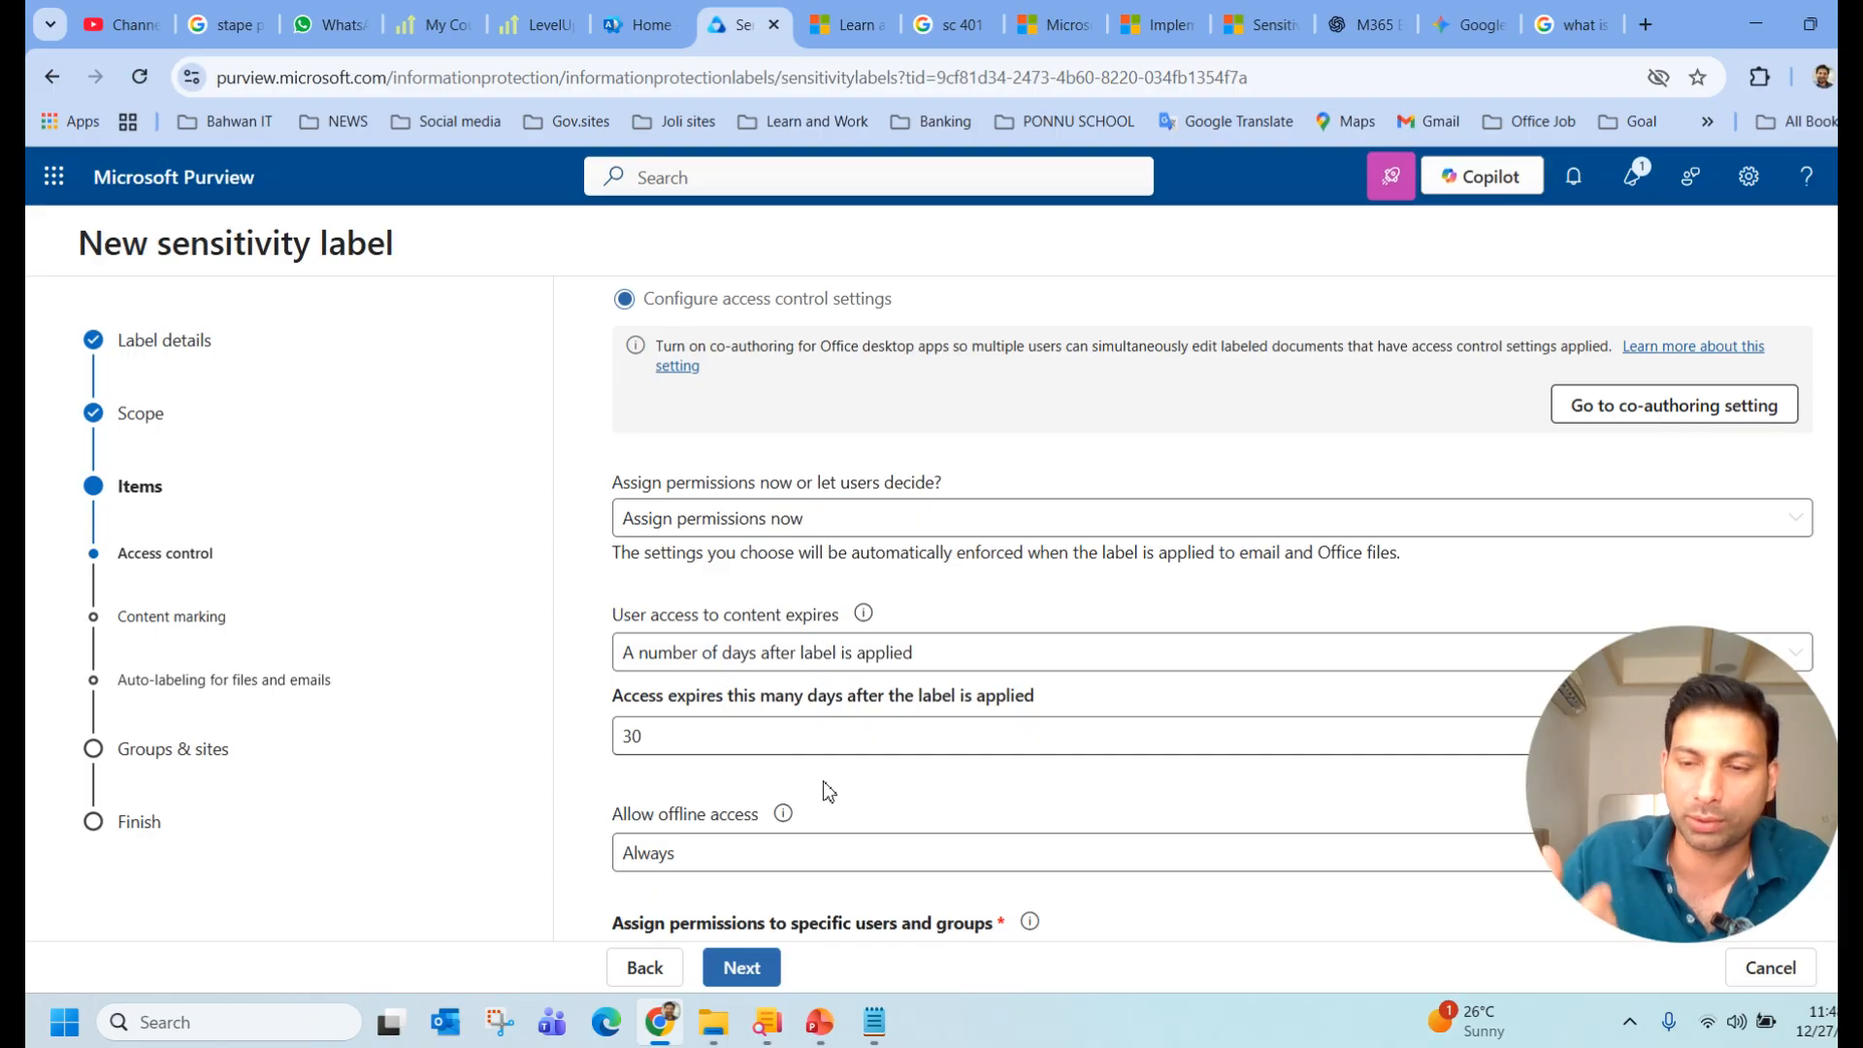
Allow offline access only for a number of days and set that period to 10 days
scroll(873, 776, down, 3)
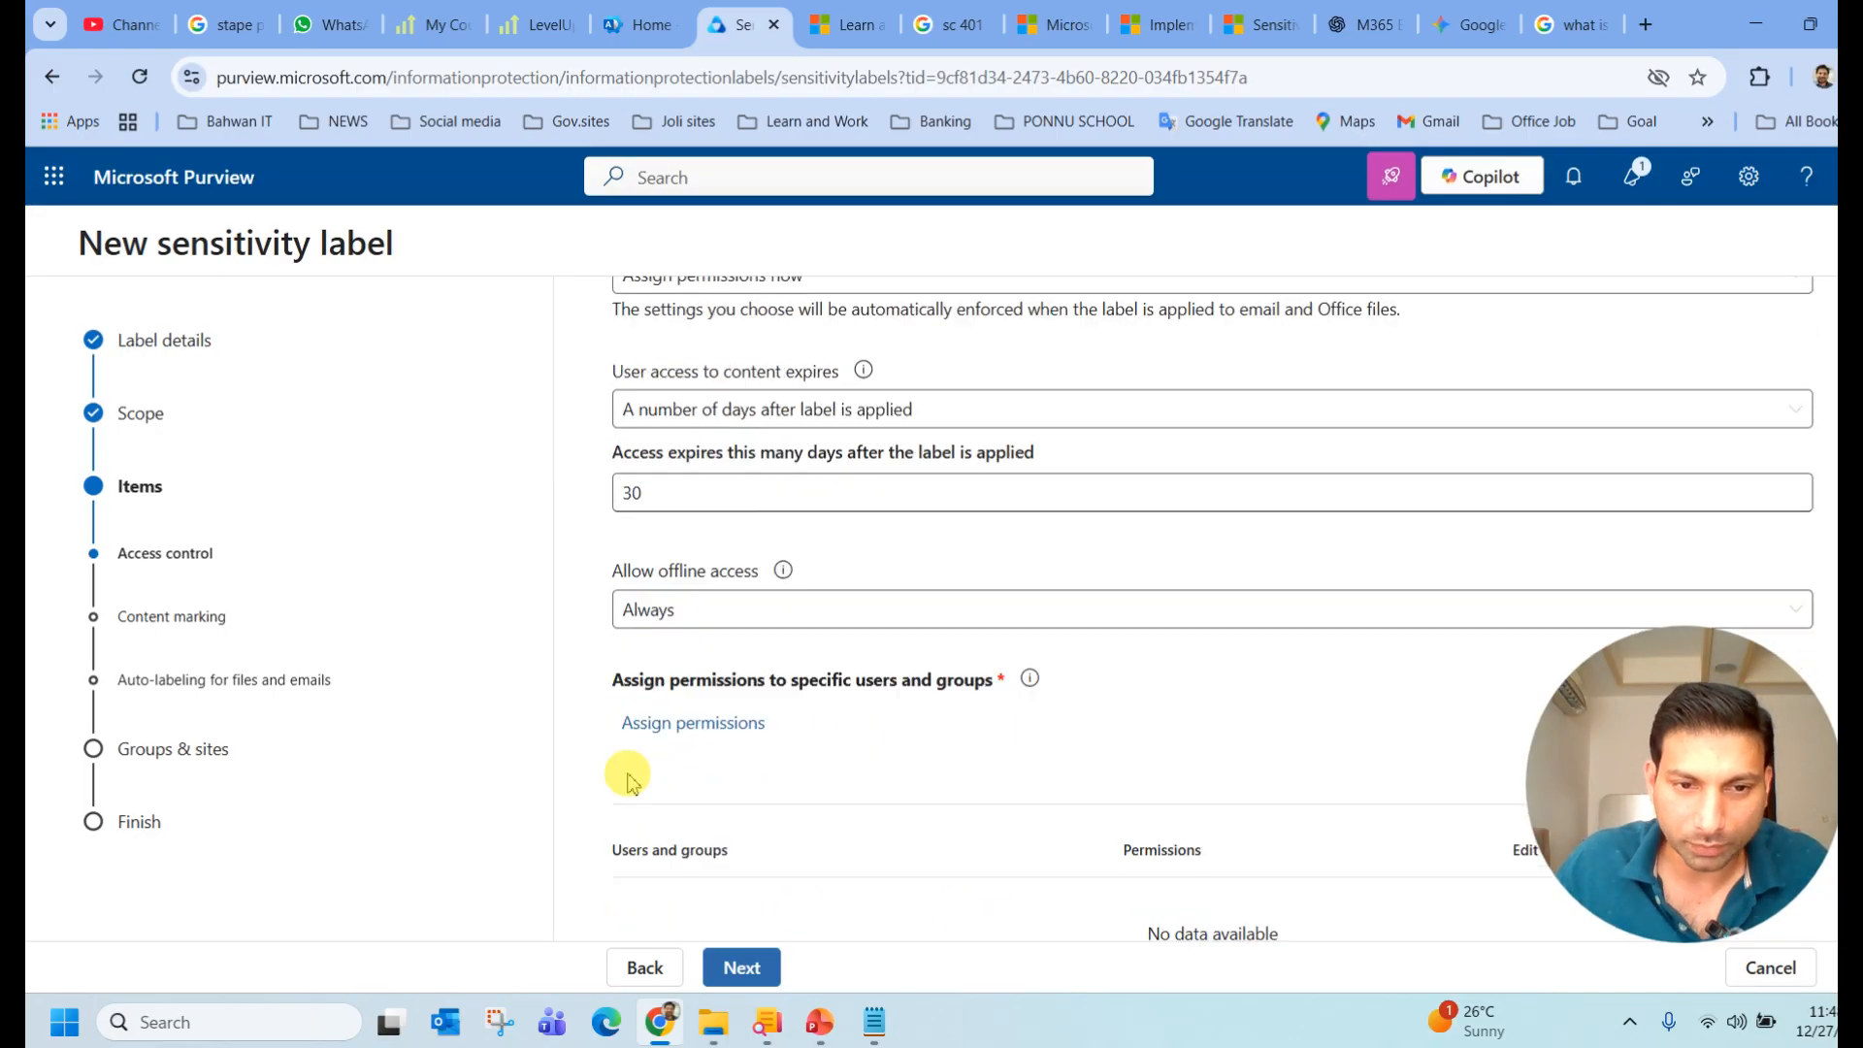
click(709, 621)
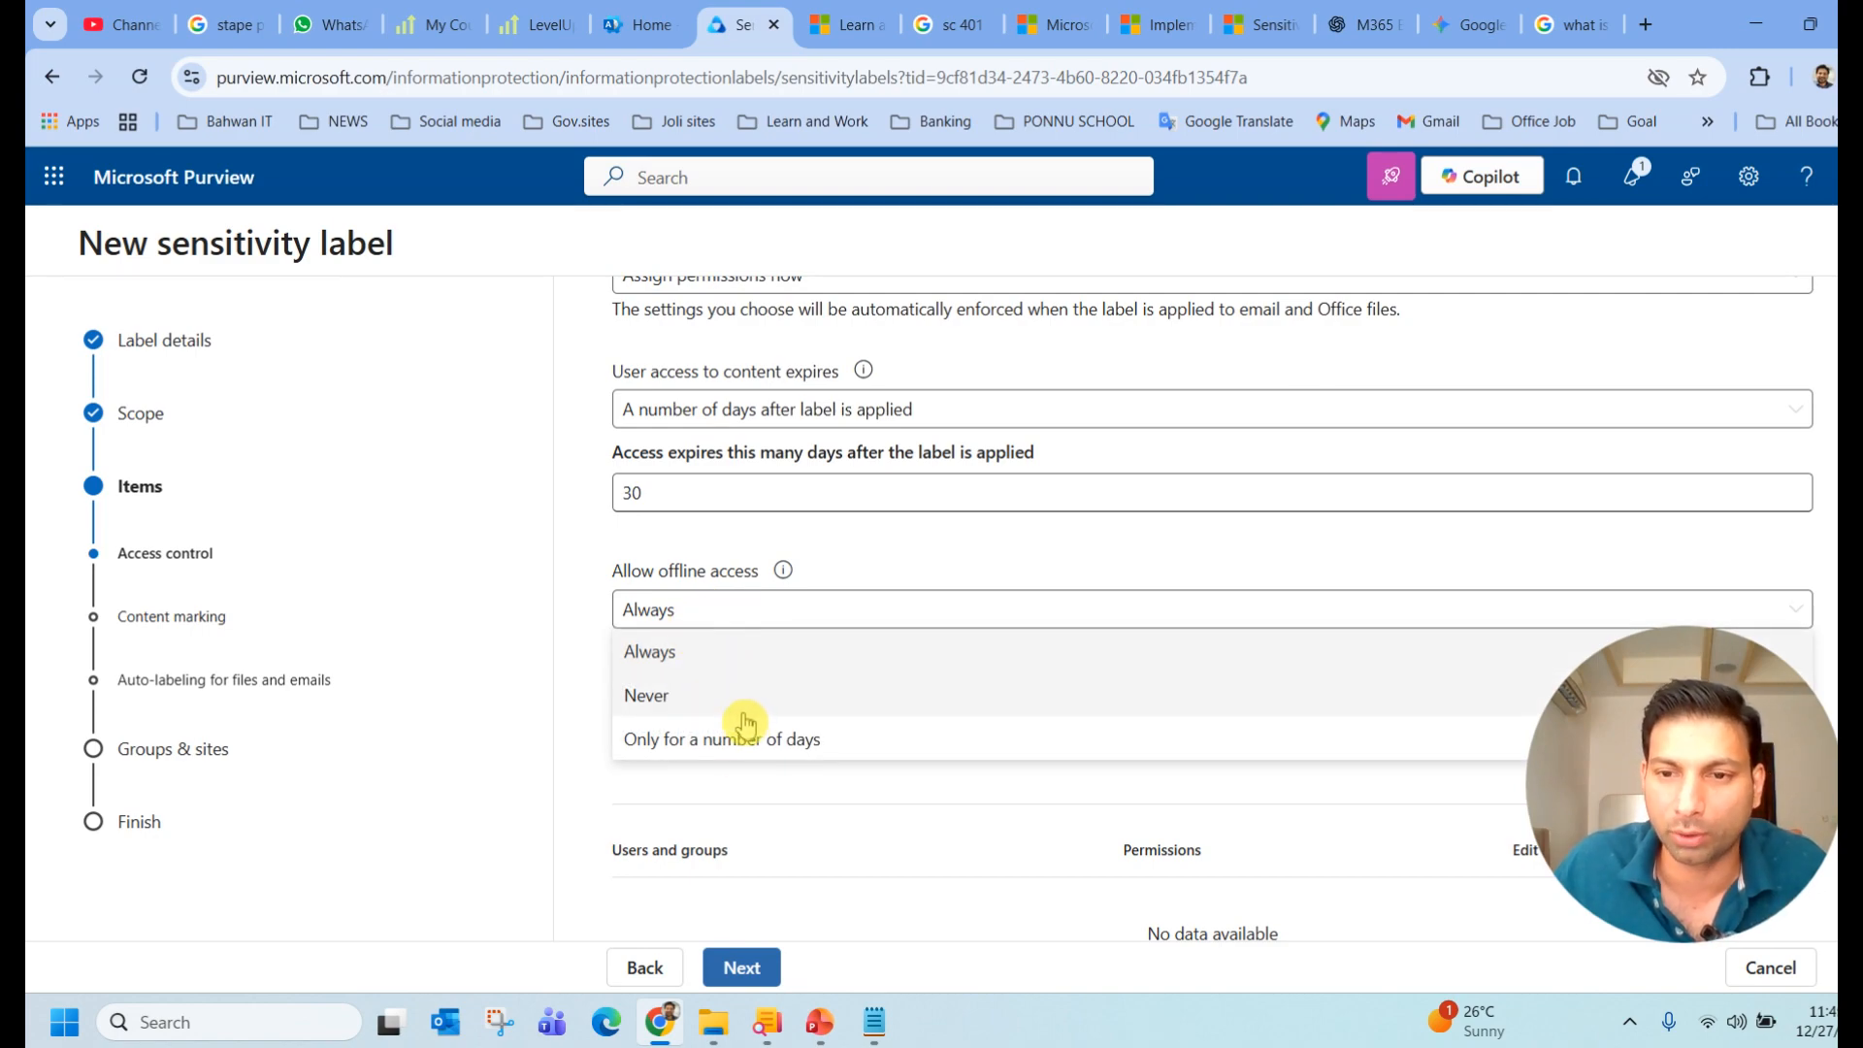
click(693, 711)
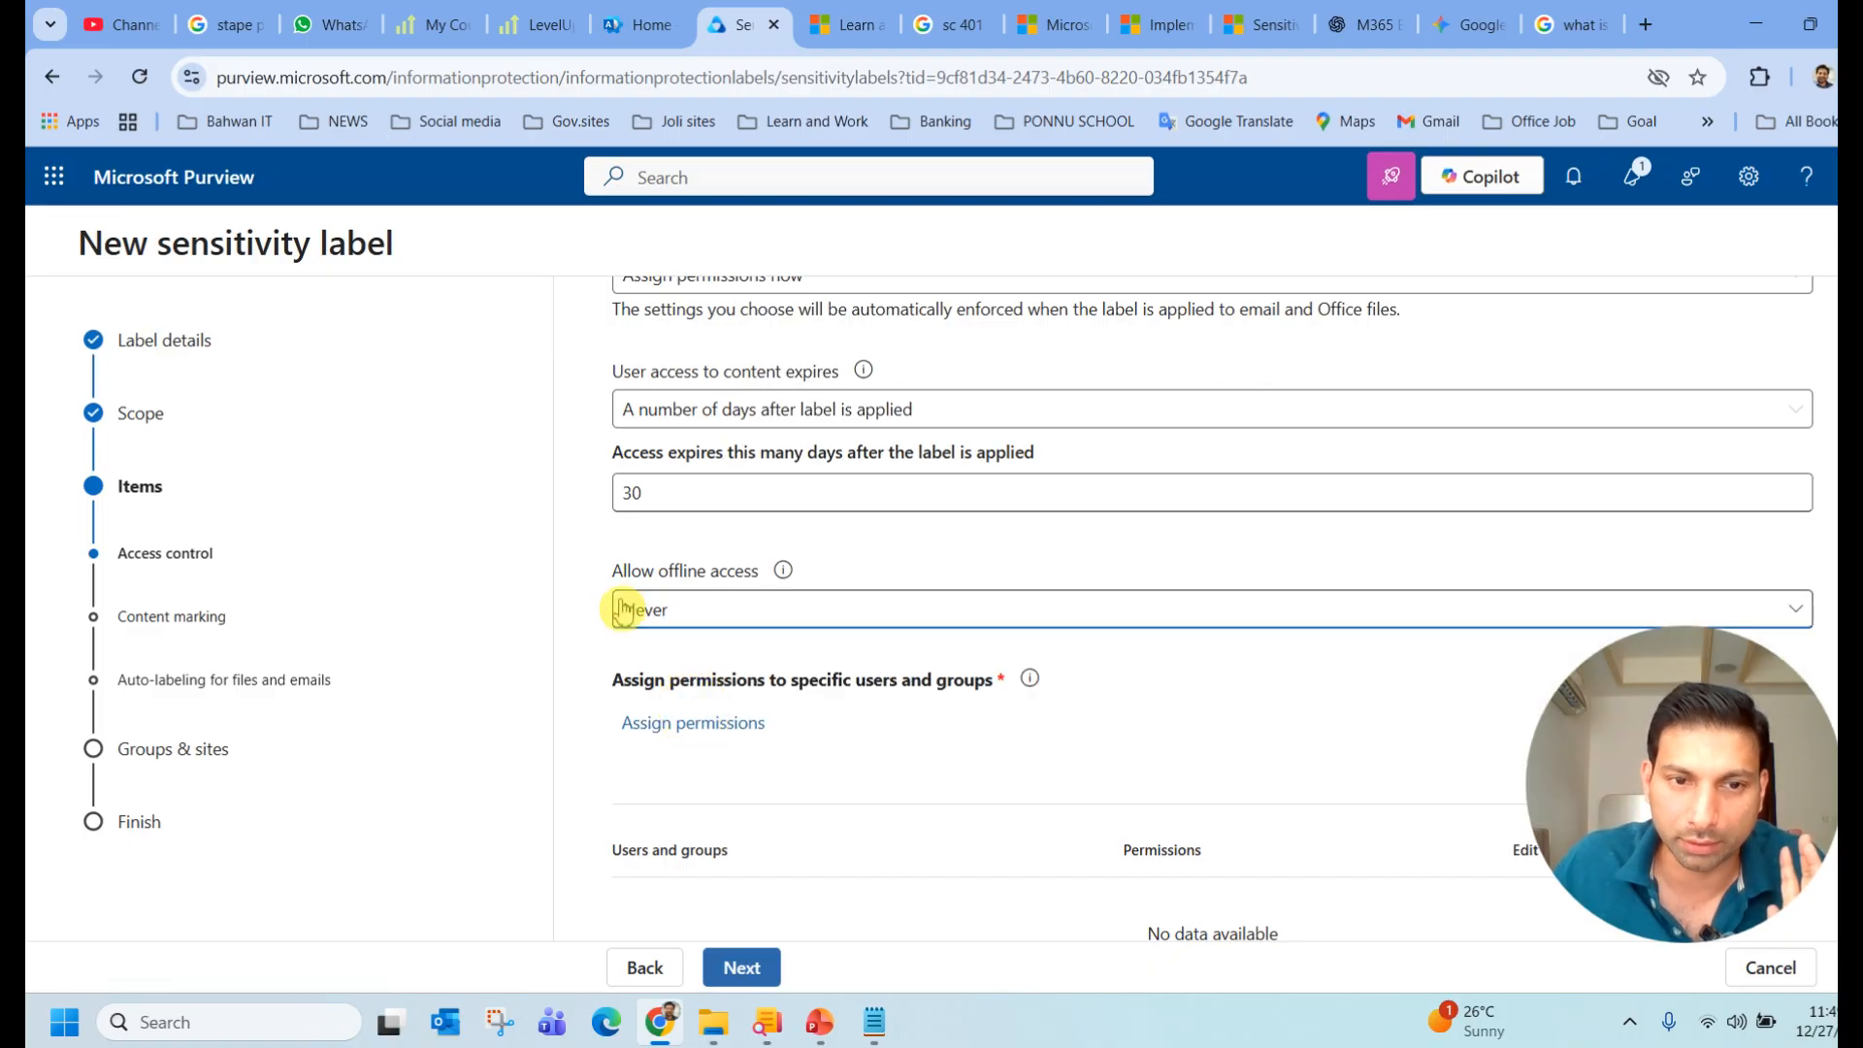
click(791, 626)
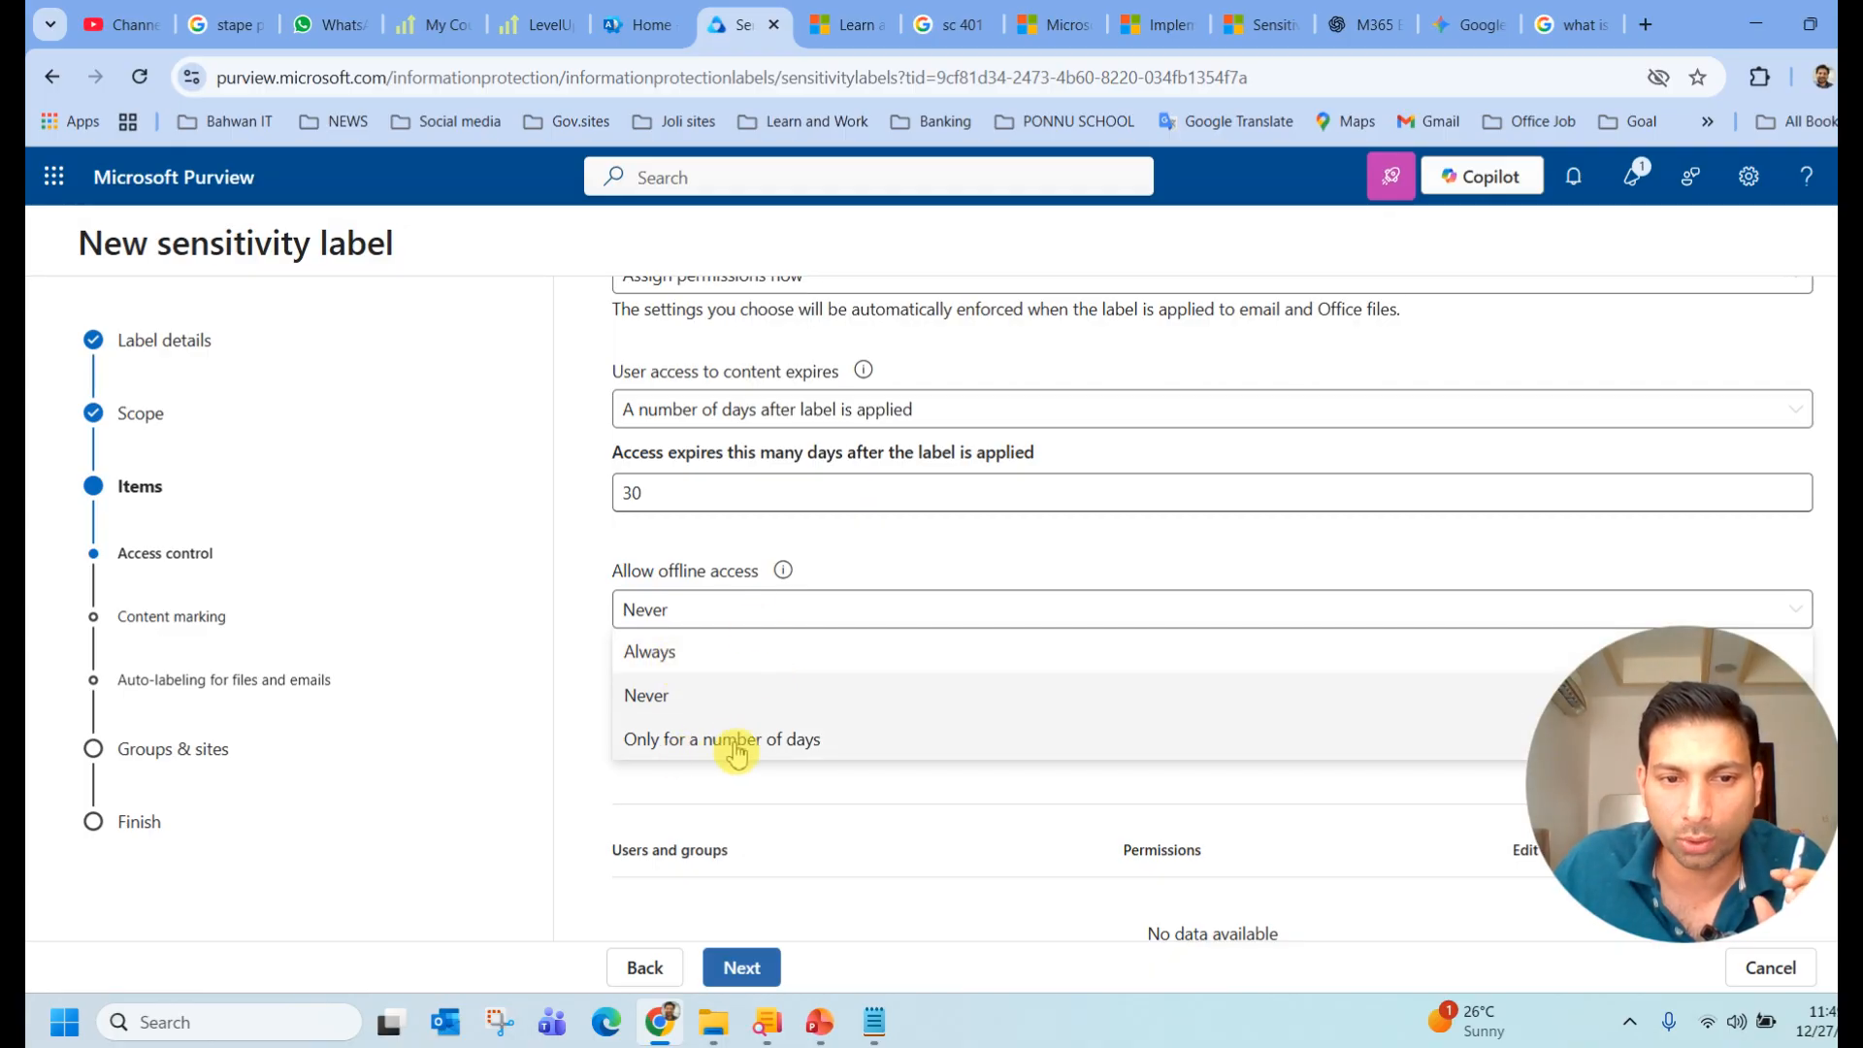
click(798, 750)
click(714, 707)
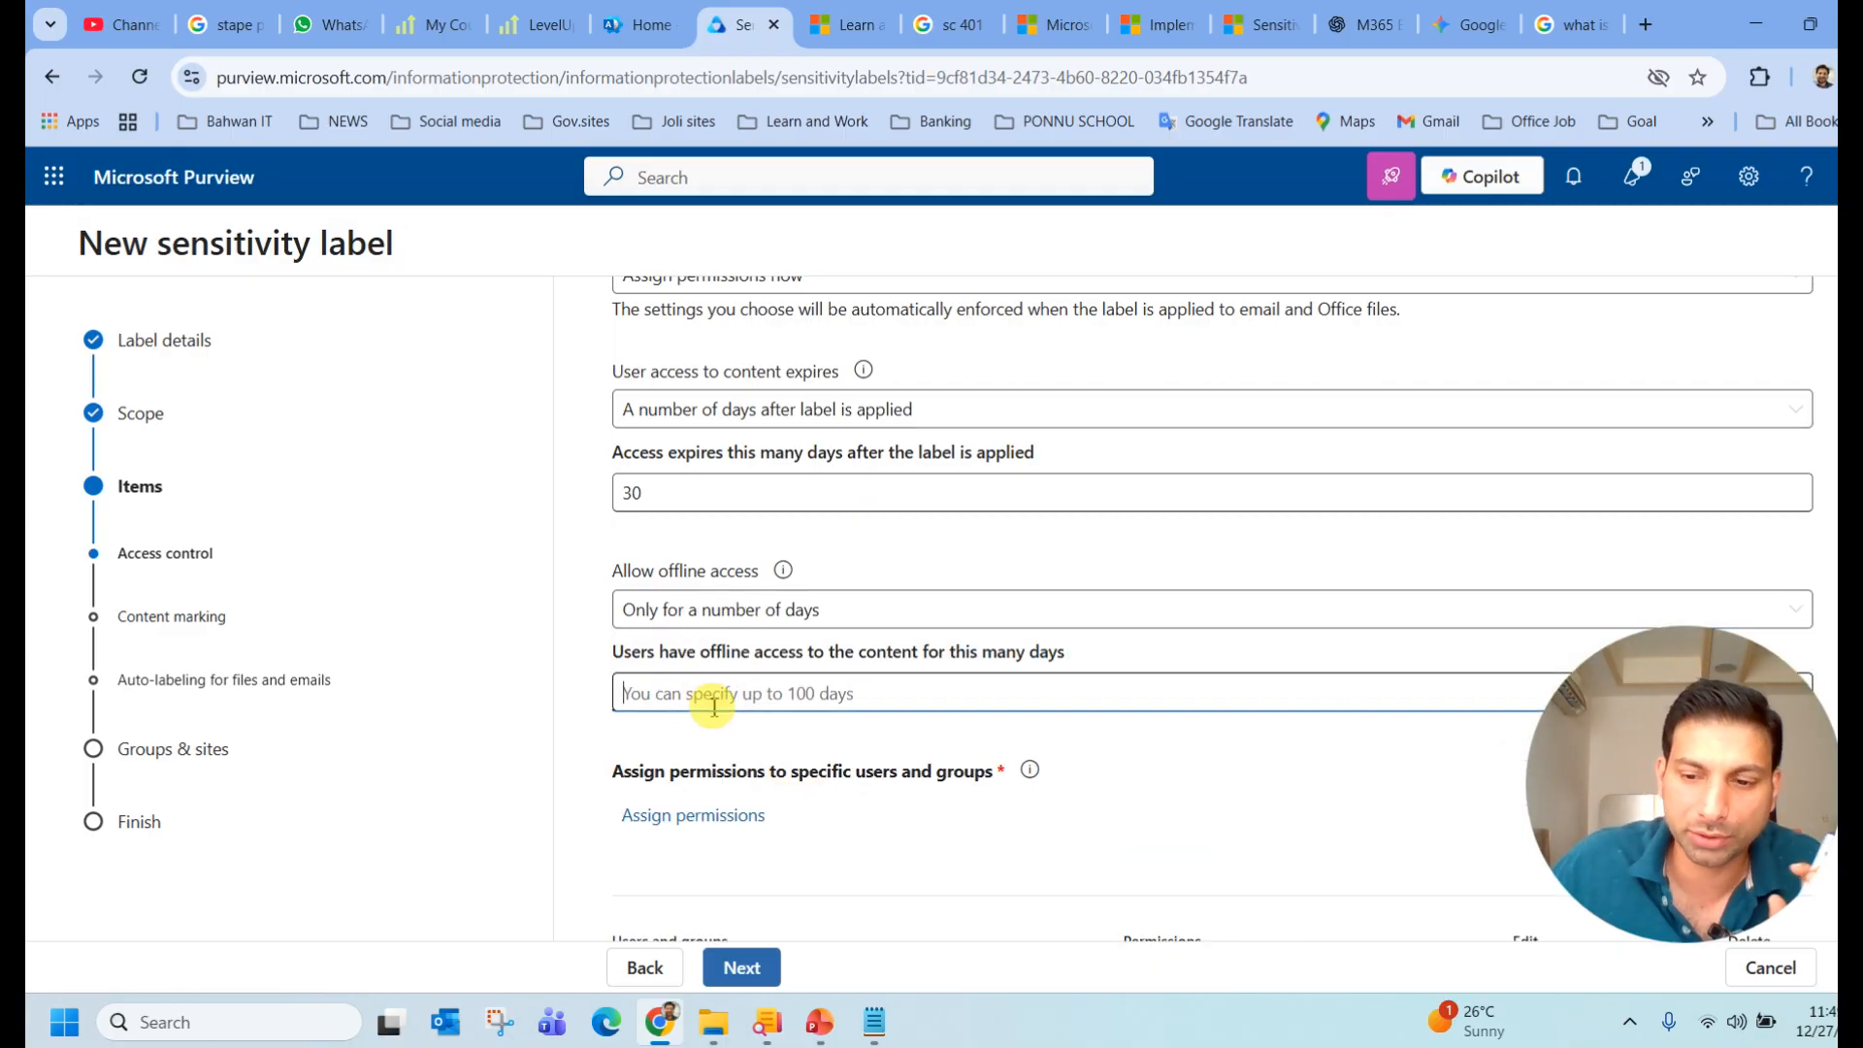
text(10)
click(787, 745)
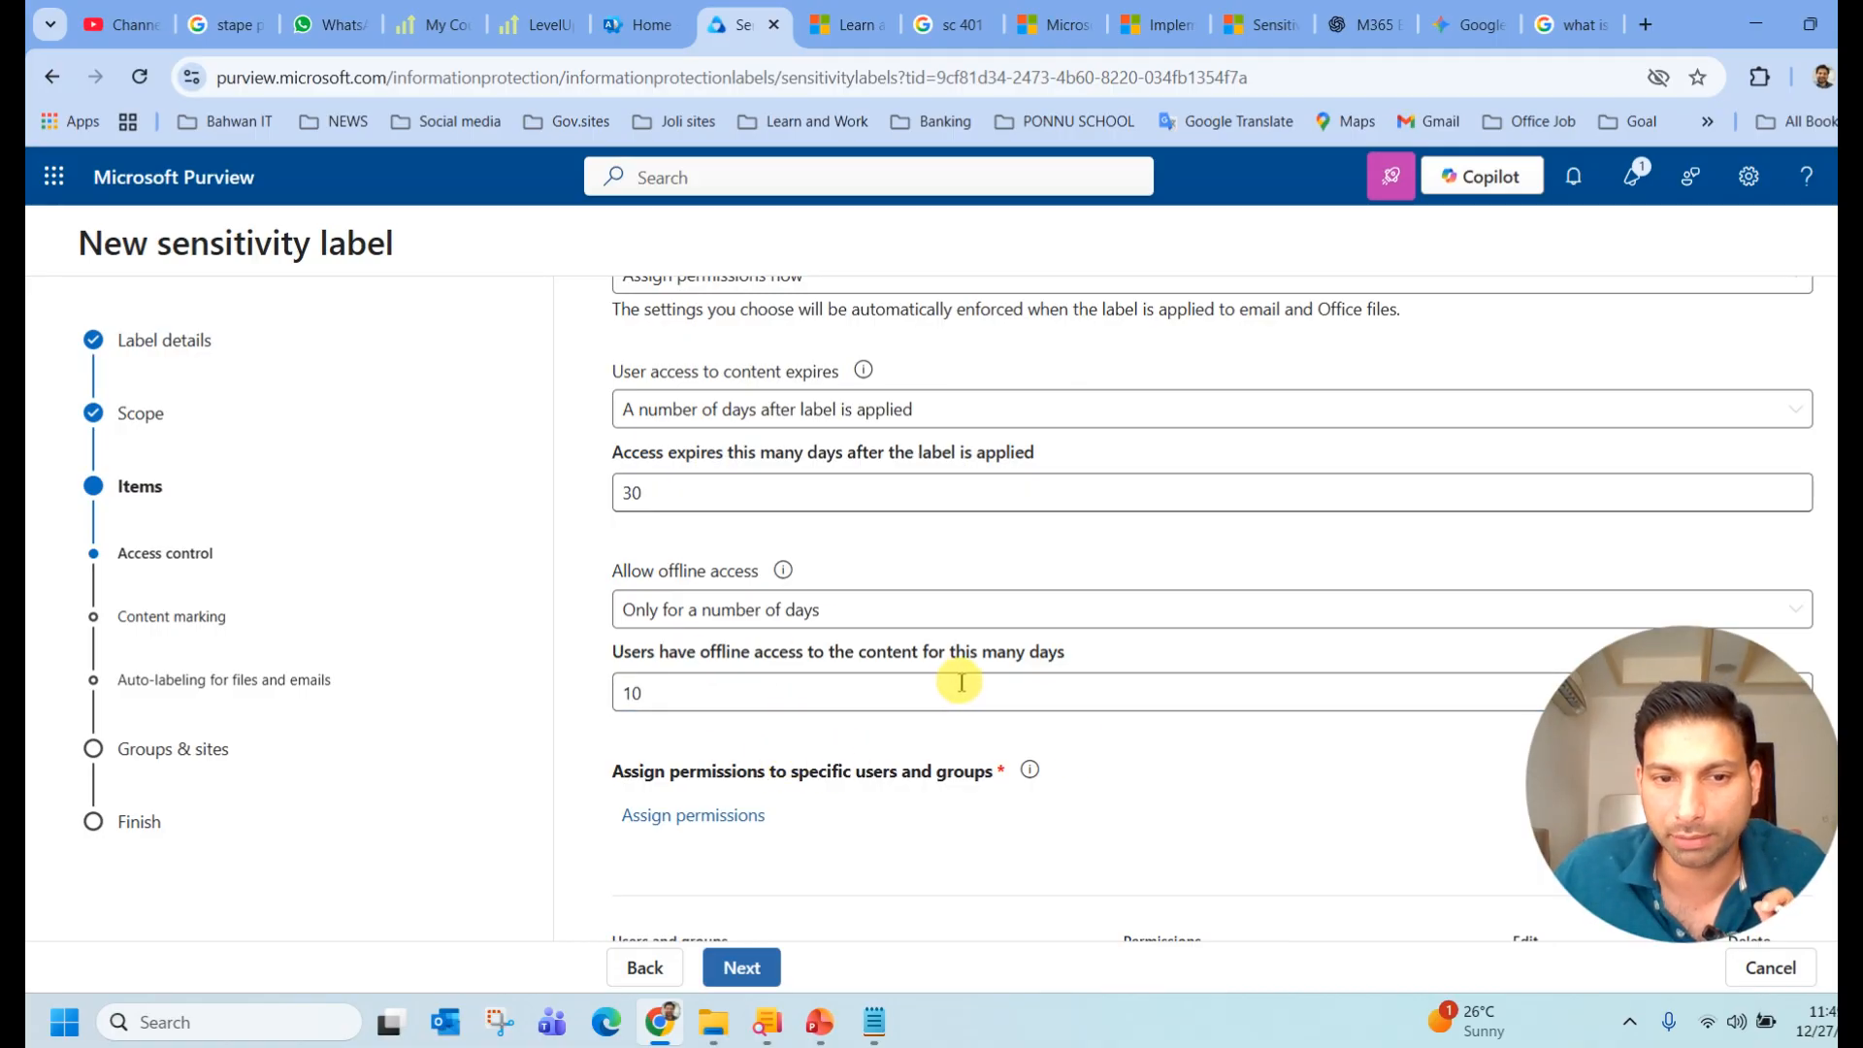
scroll(874, 621, down, 3)
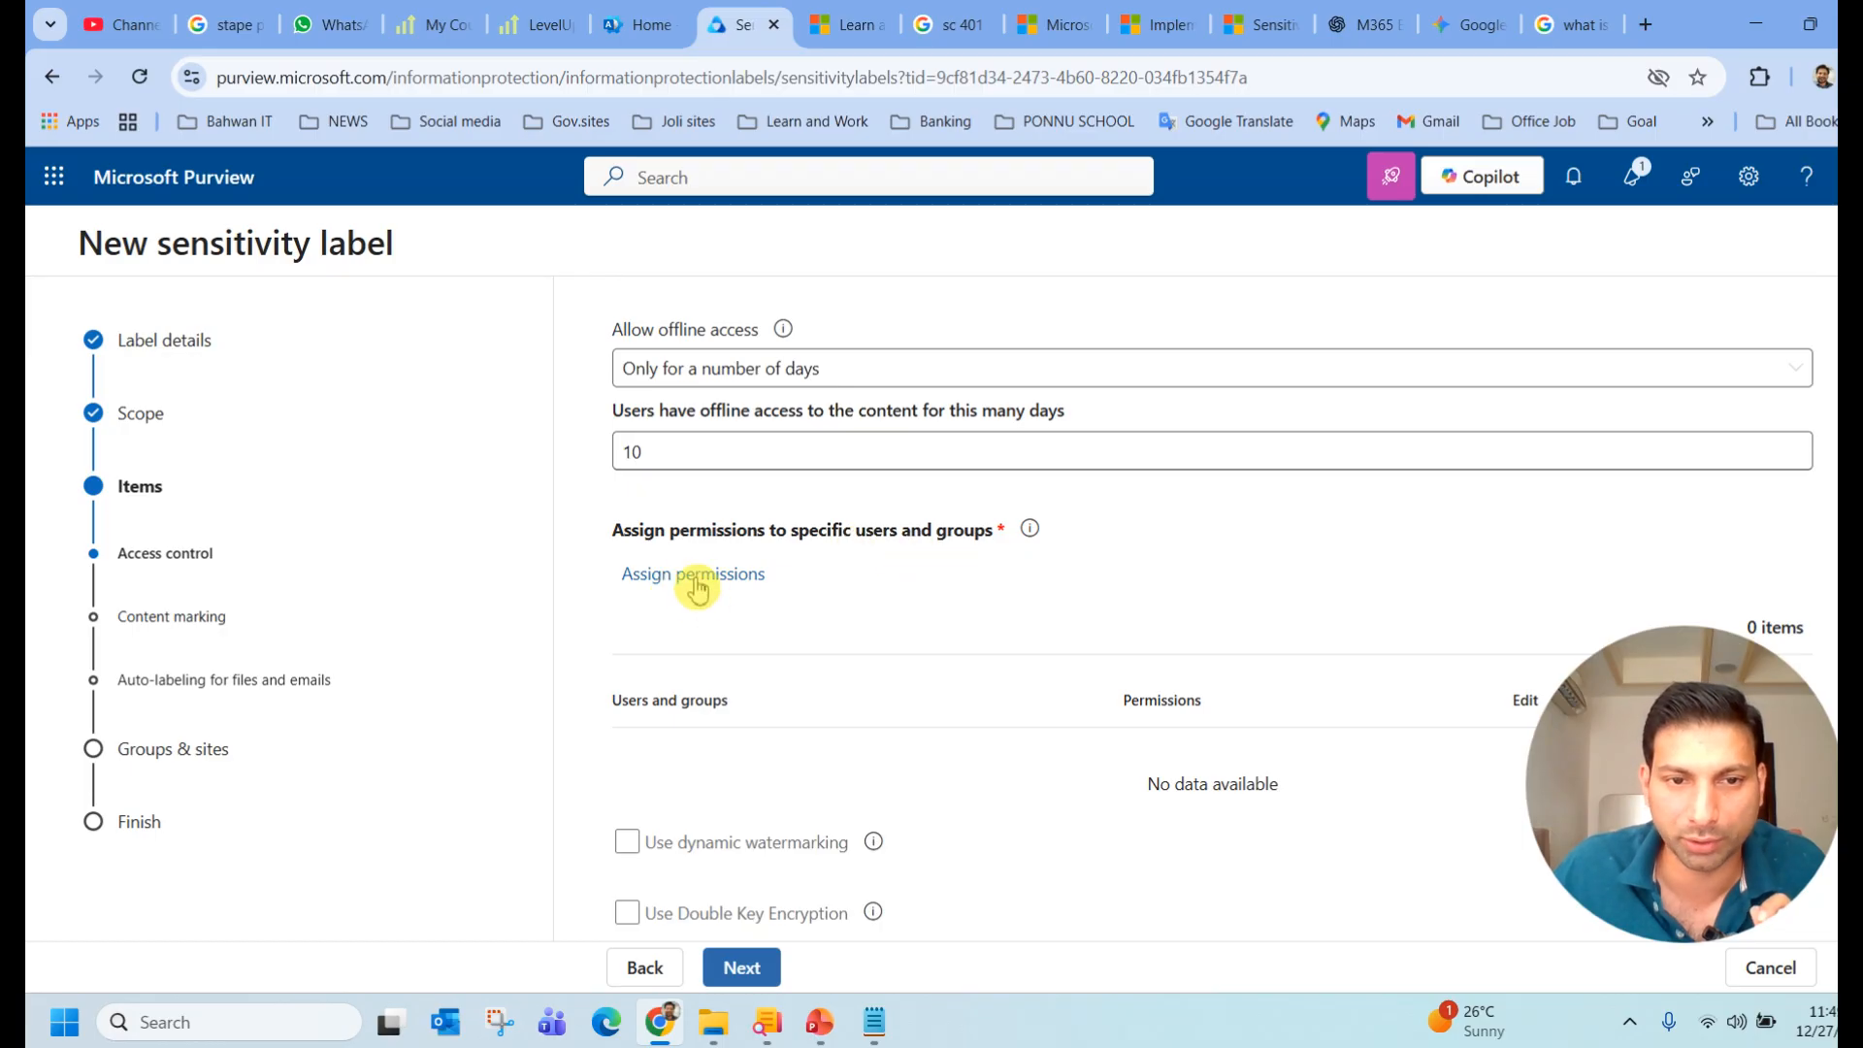
Assign the label's content permissions to all users and groups in the organization and save the assignment
click(696, 586)
click(1296, 449)
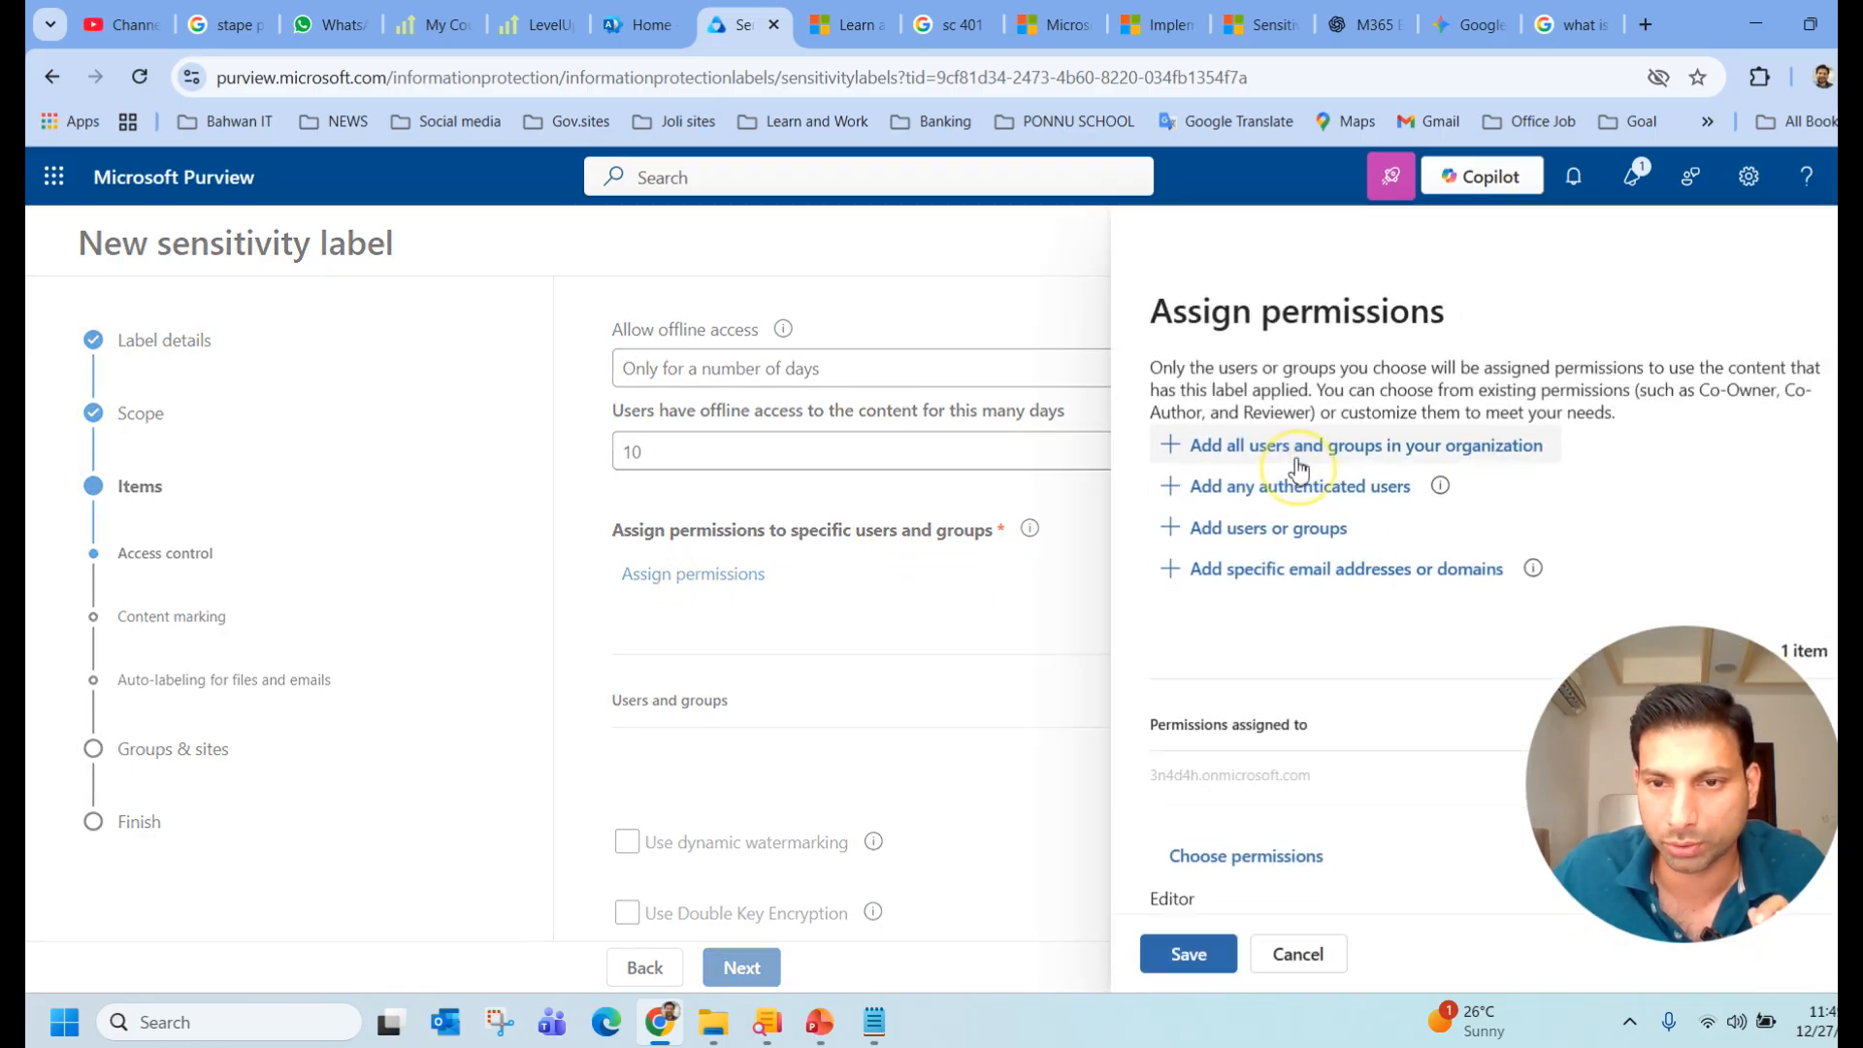
click(1188, 954)
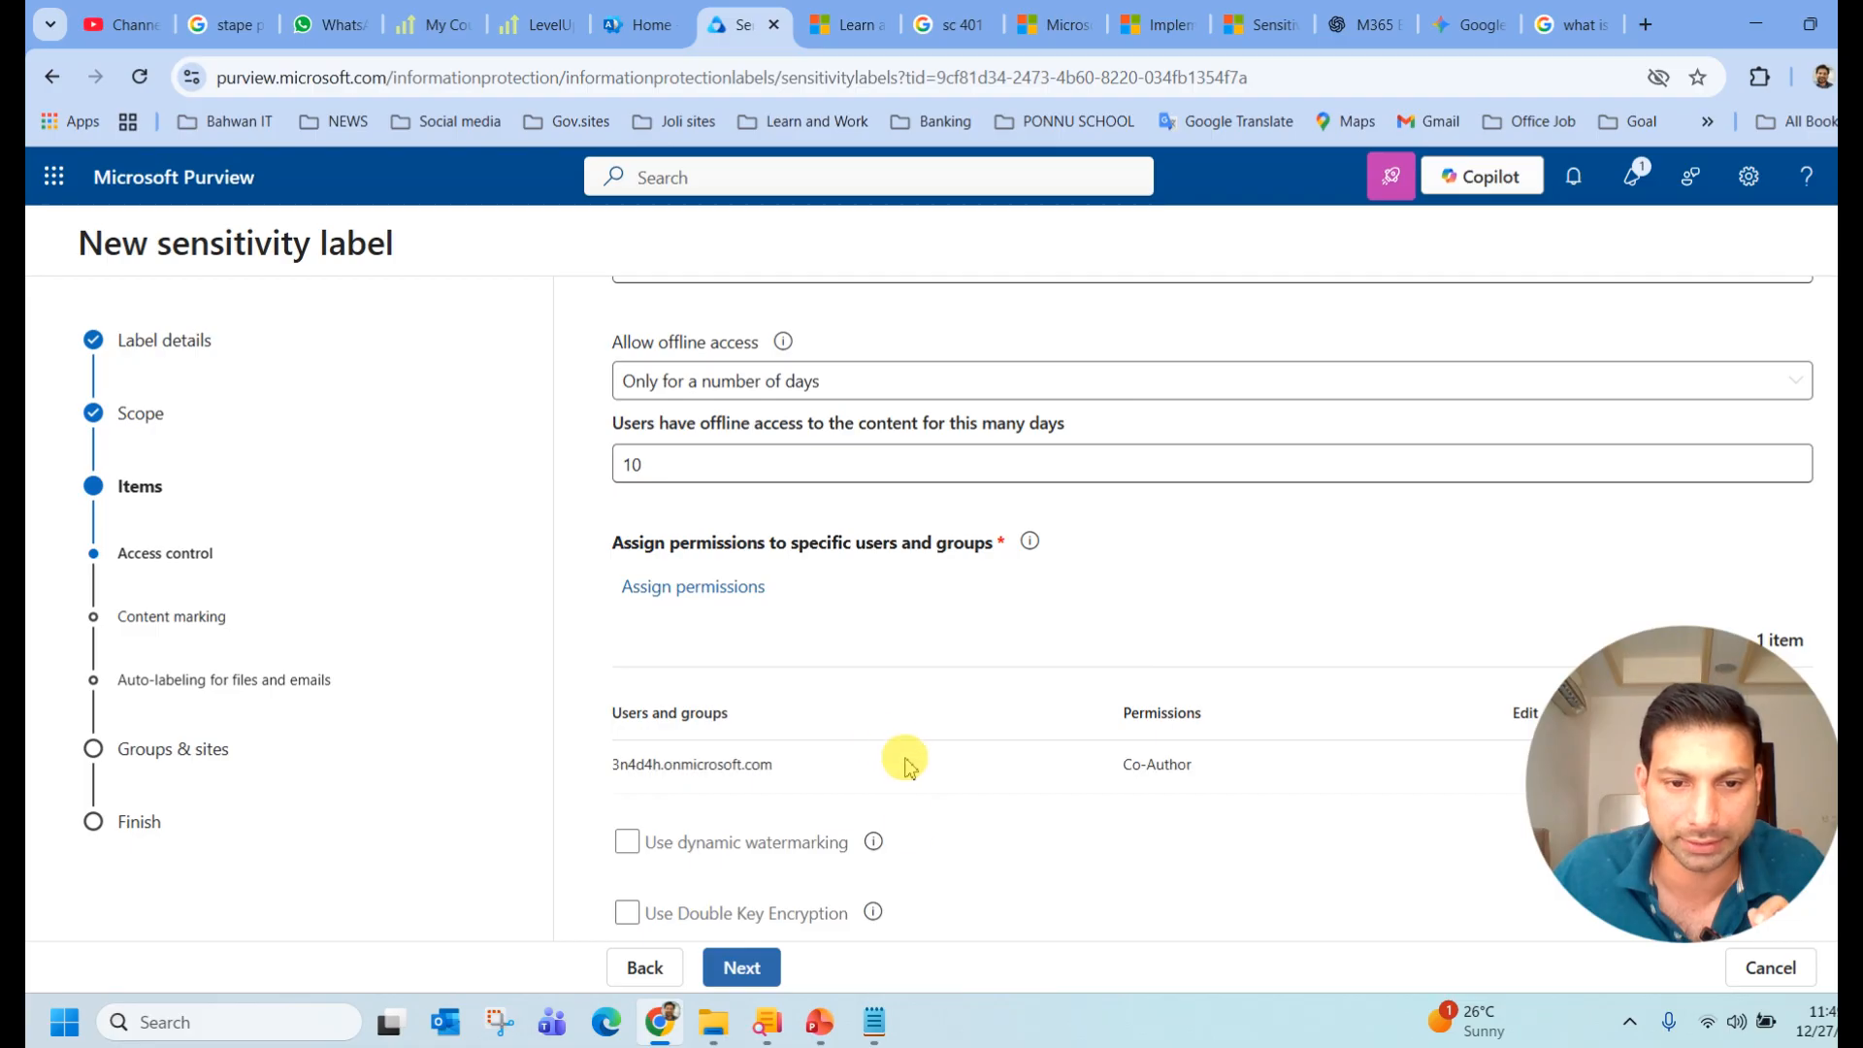
Try the dynamic watermarking and Double Key Encryption options in the access control settings, leaving both turned off
click(637, 858)
scroll(922, 773, down, 1)
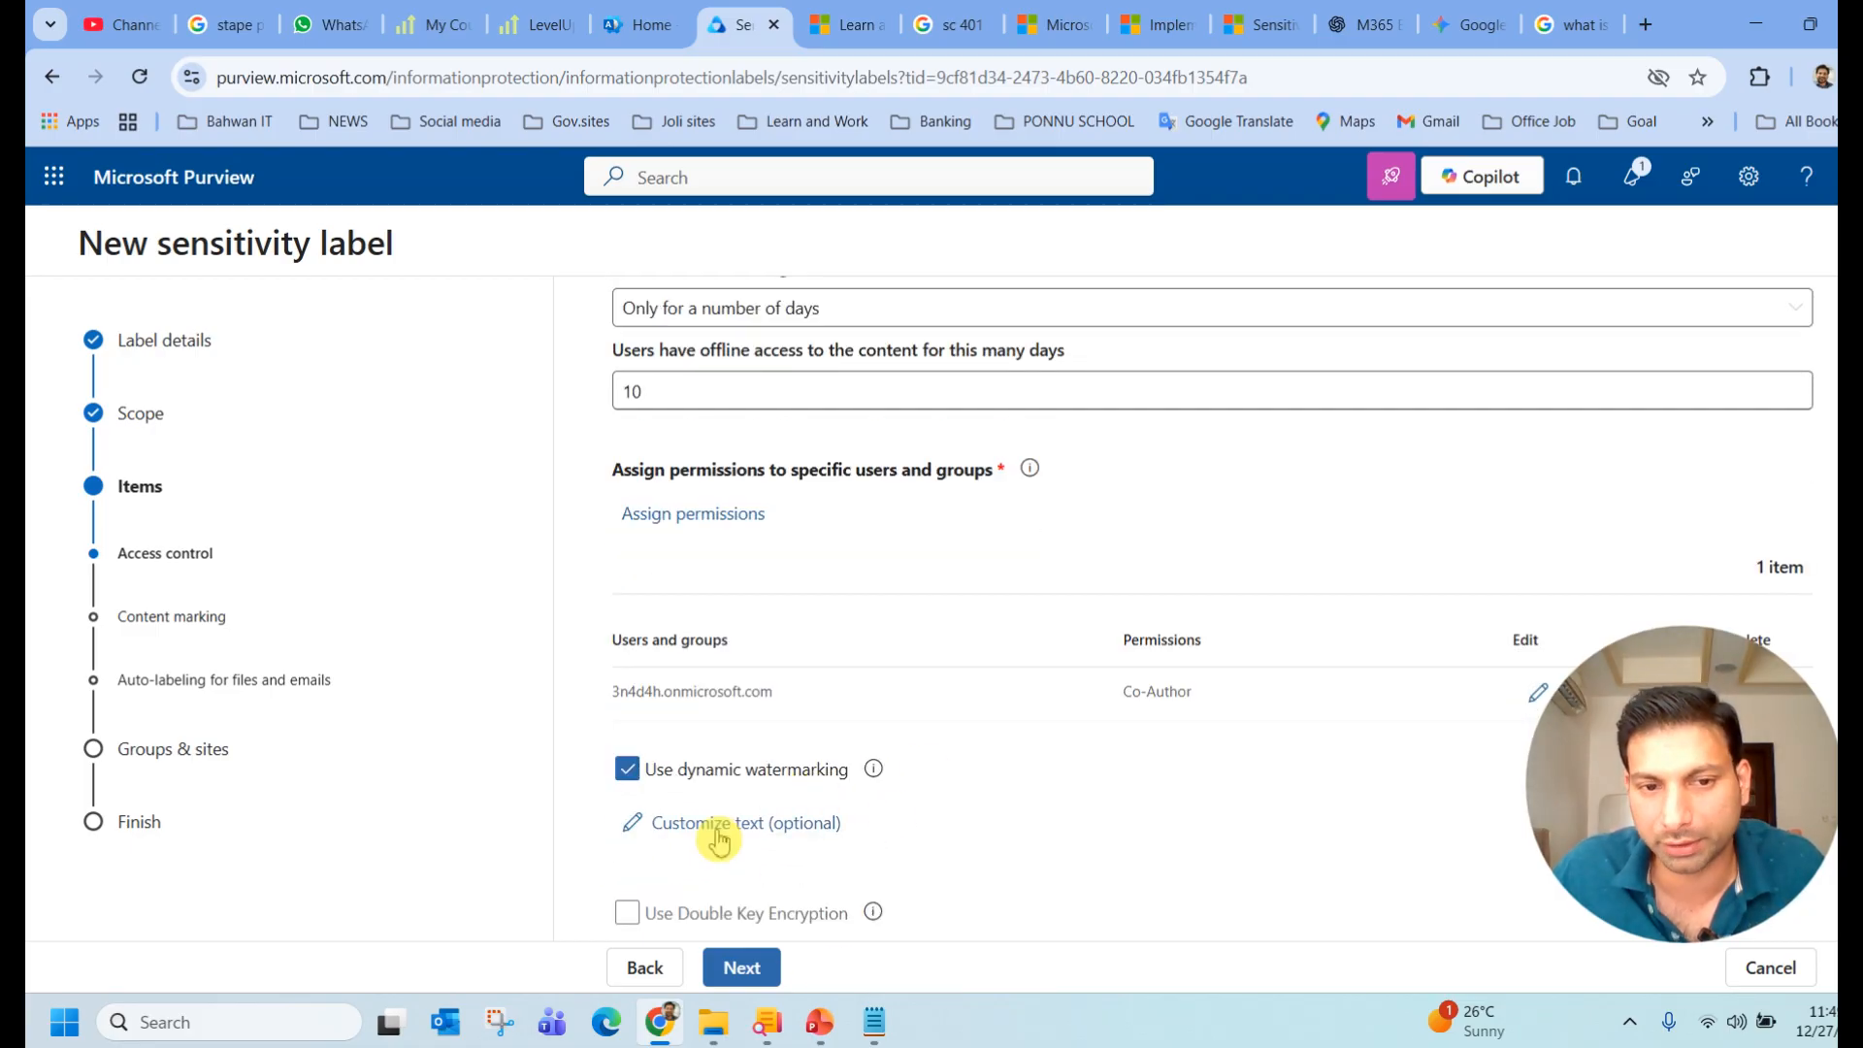
click(627, 769)
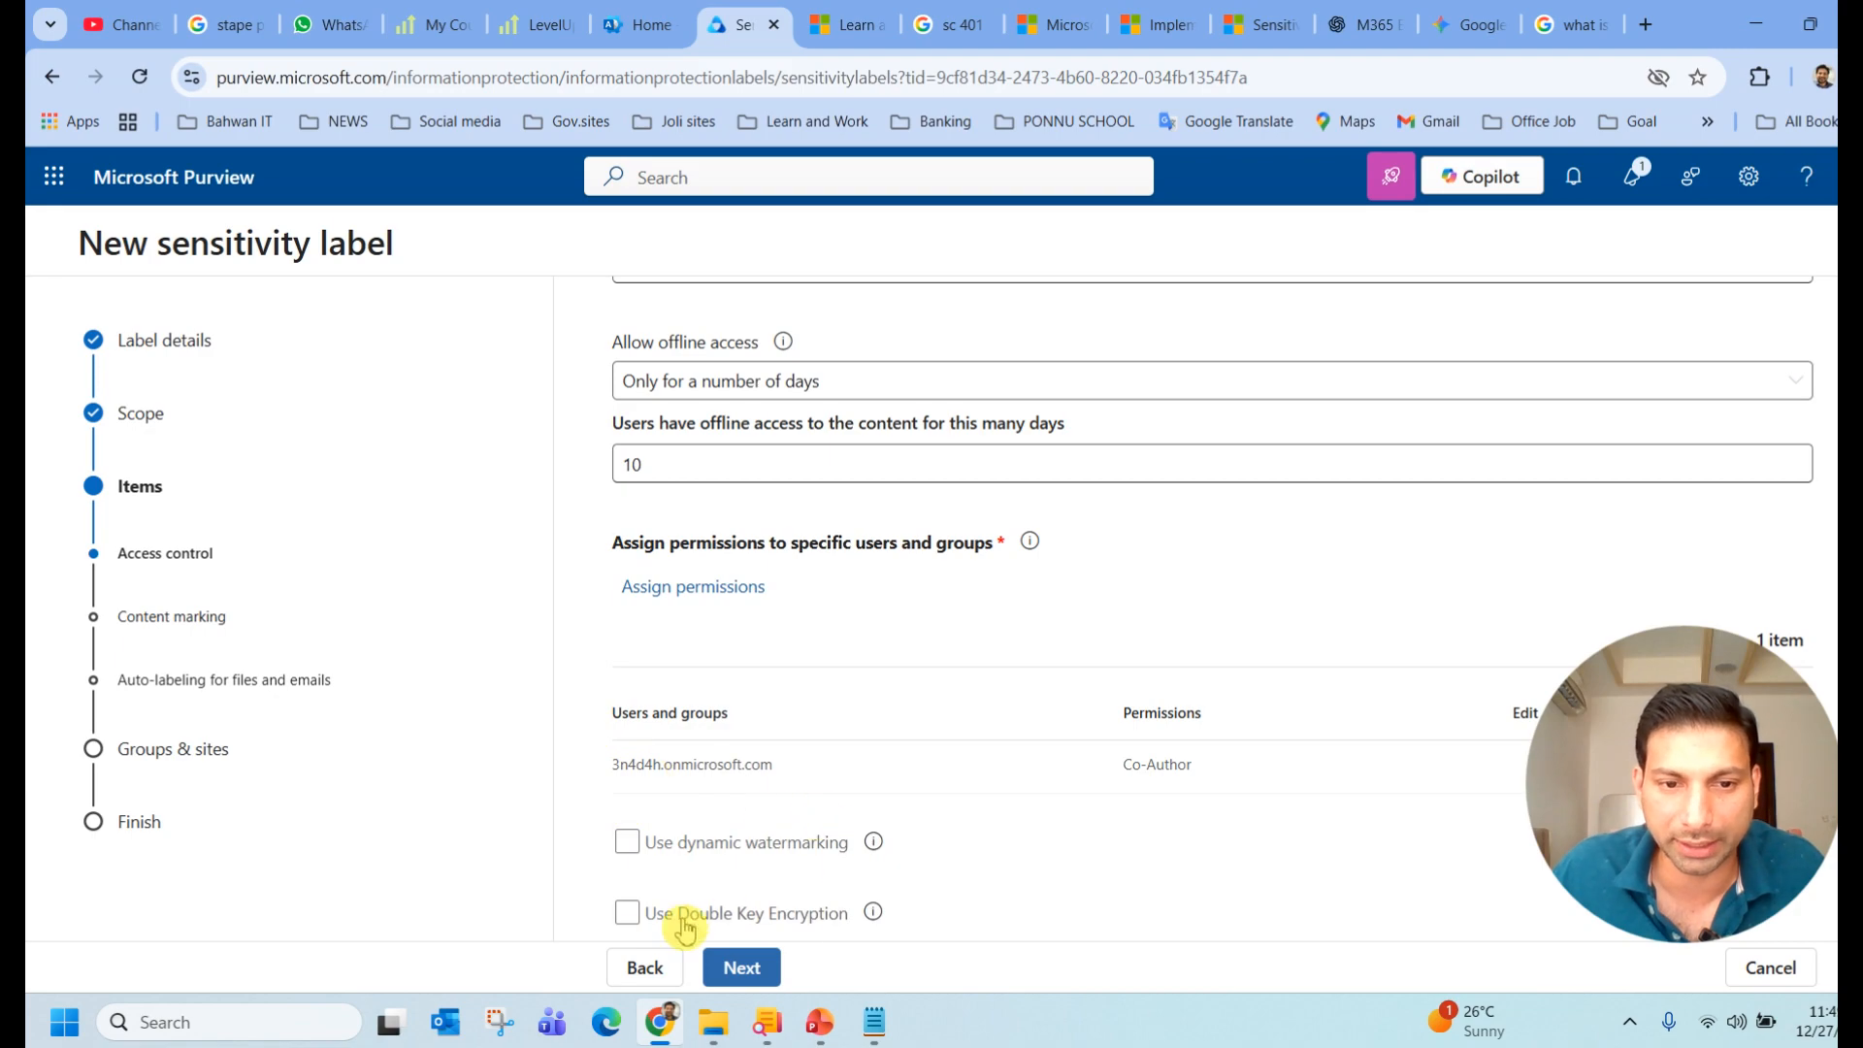
click(624, 915)
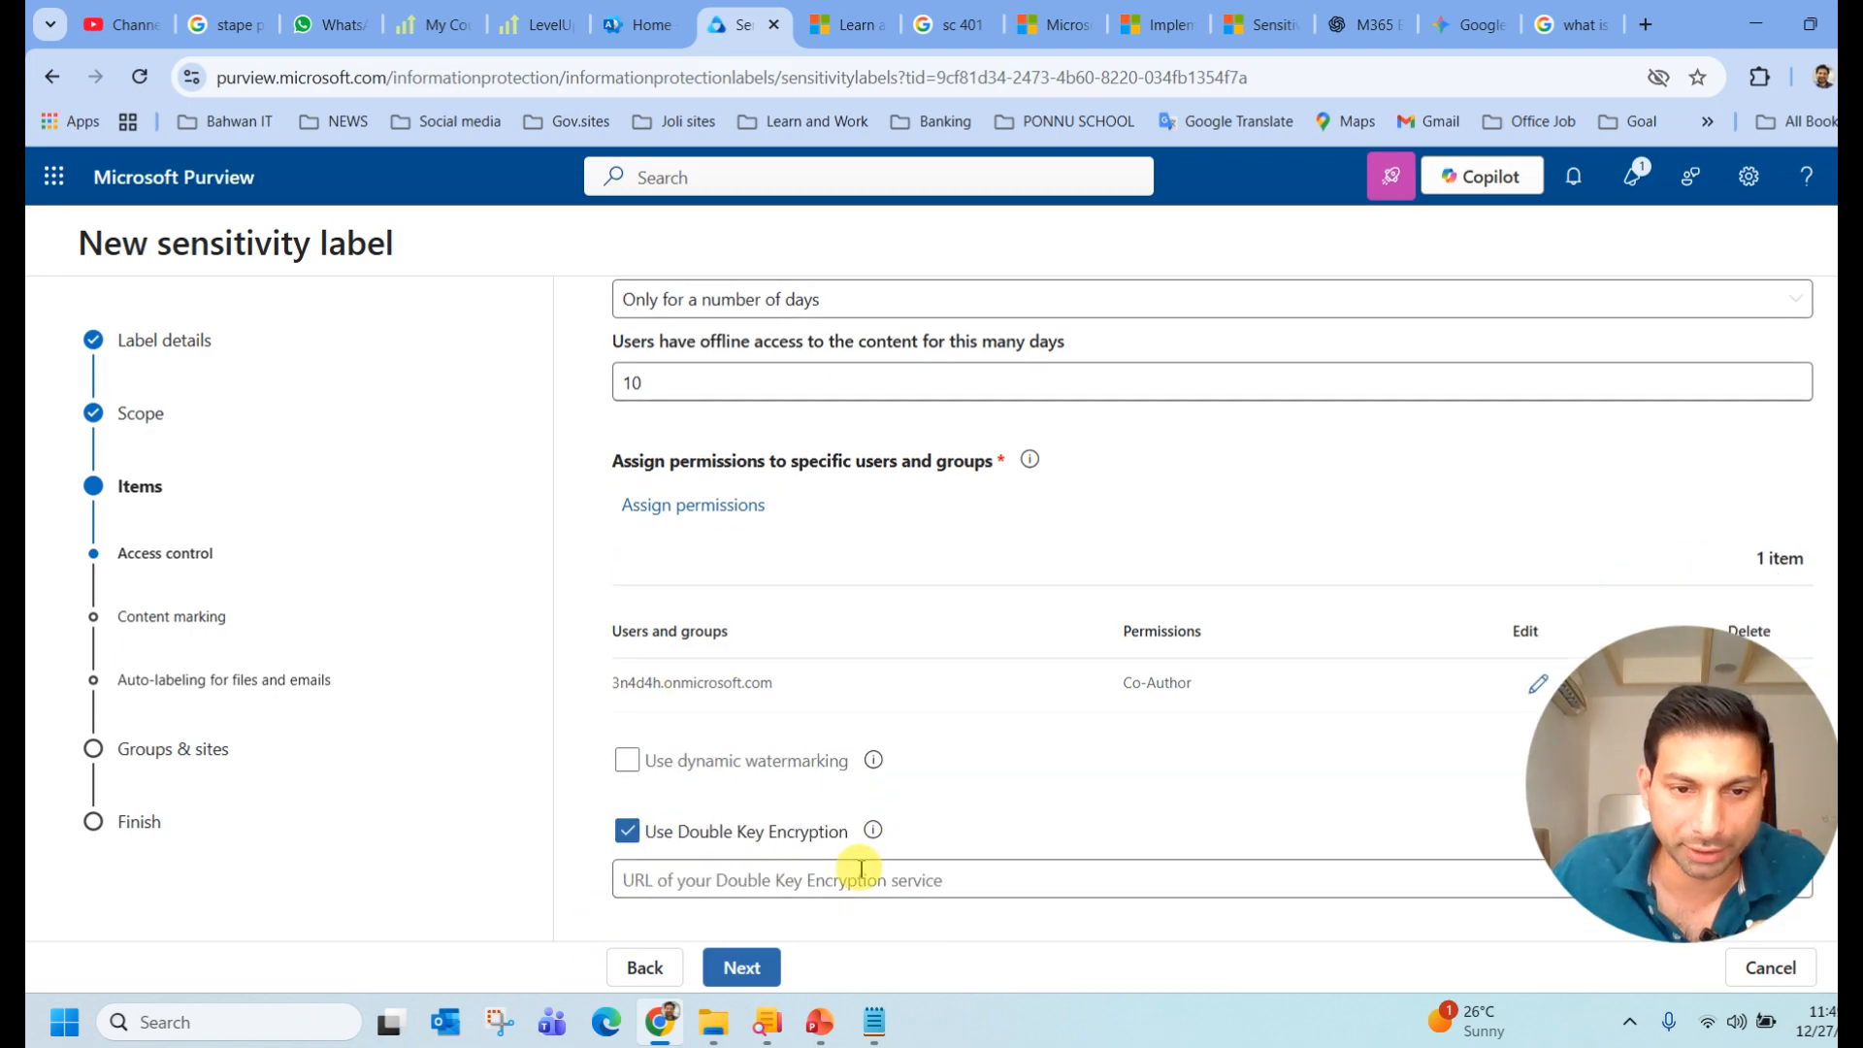
click(760, 893)
Turn on content marking for the label and set the footer text to "Secret Dcoument"
click(743, 968)
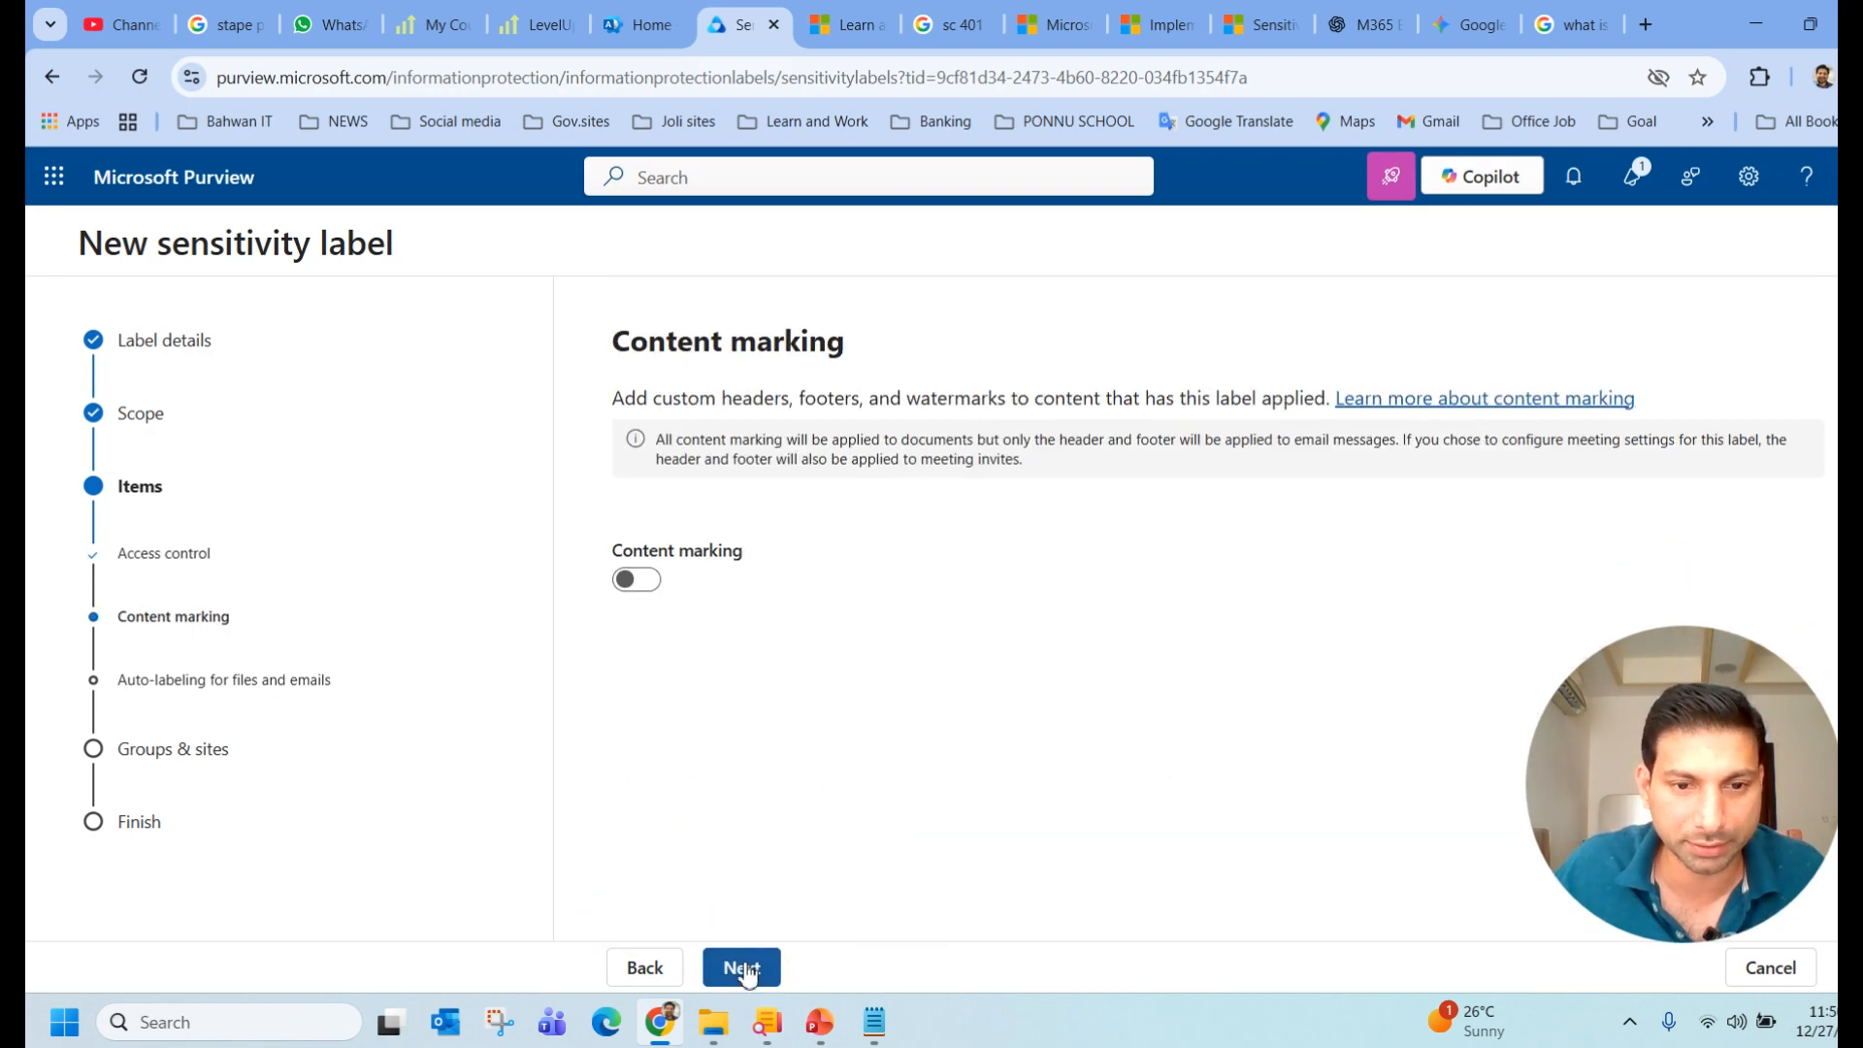
click(641, 581)
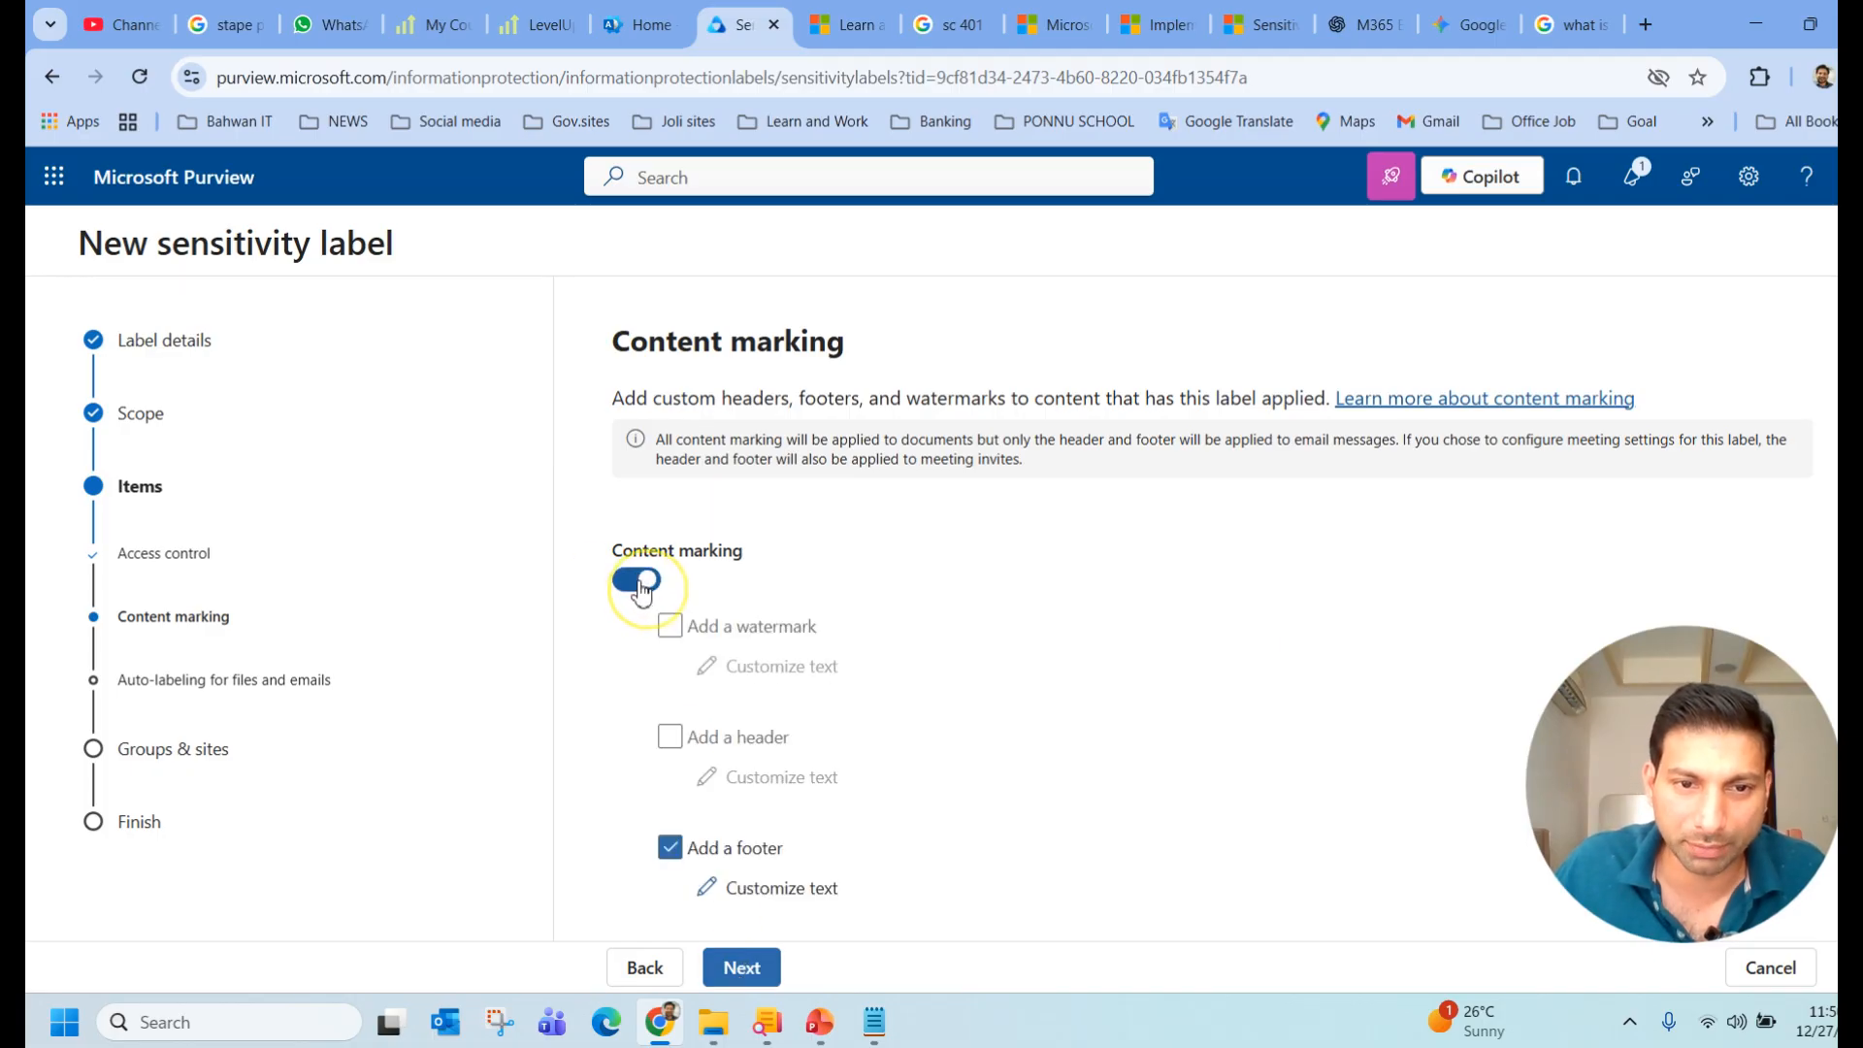
click(745, 890)
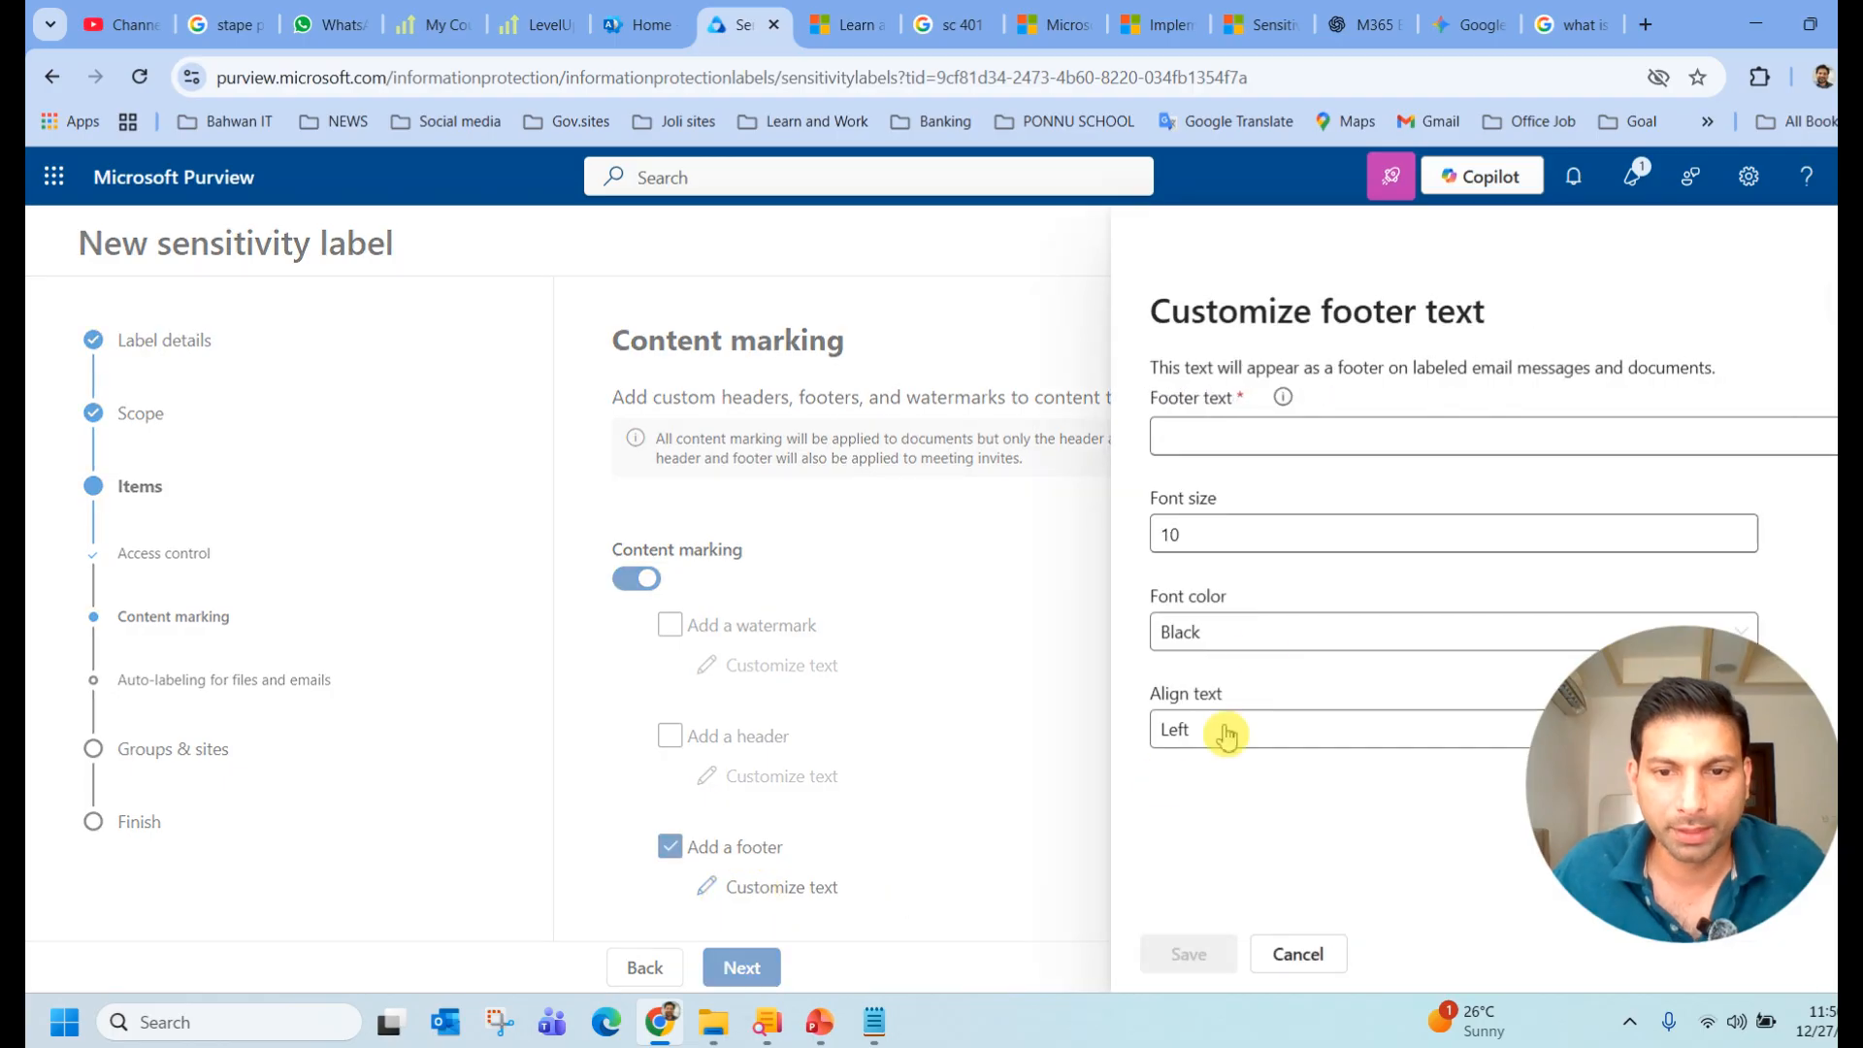
click(1259, 437)
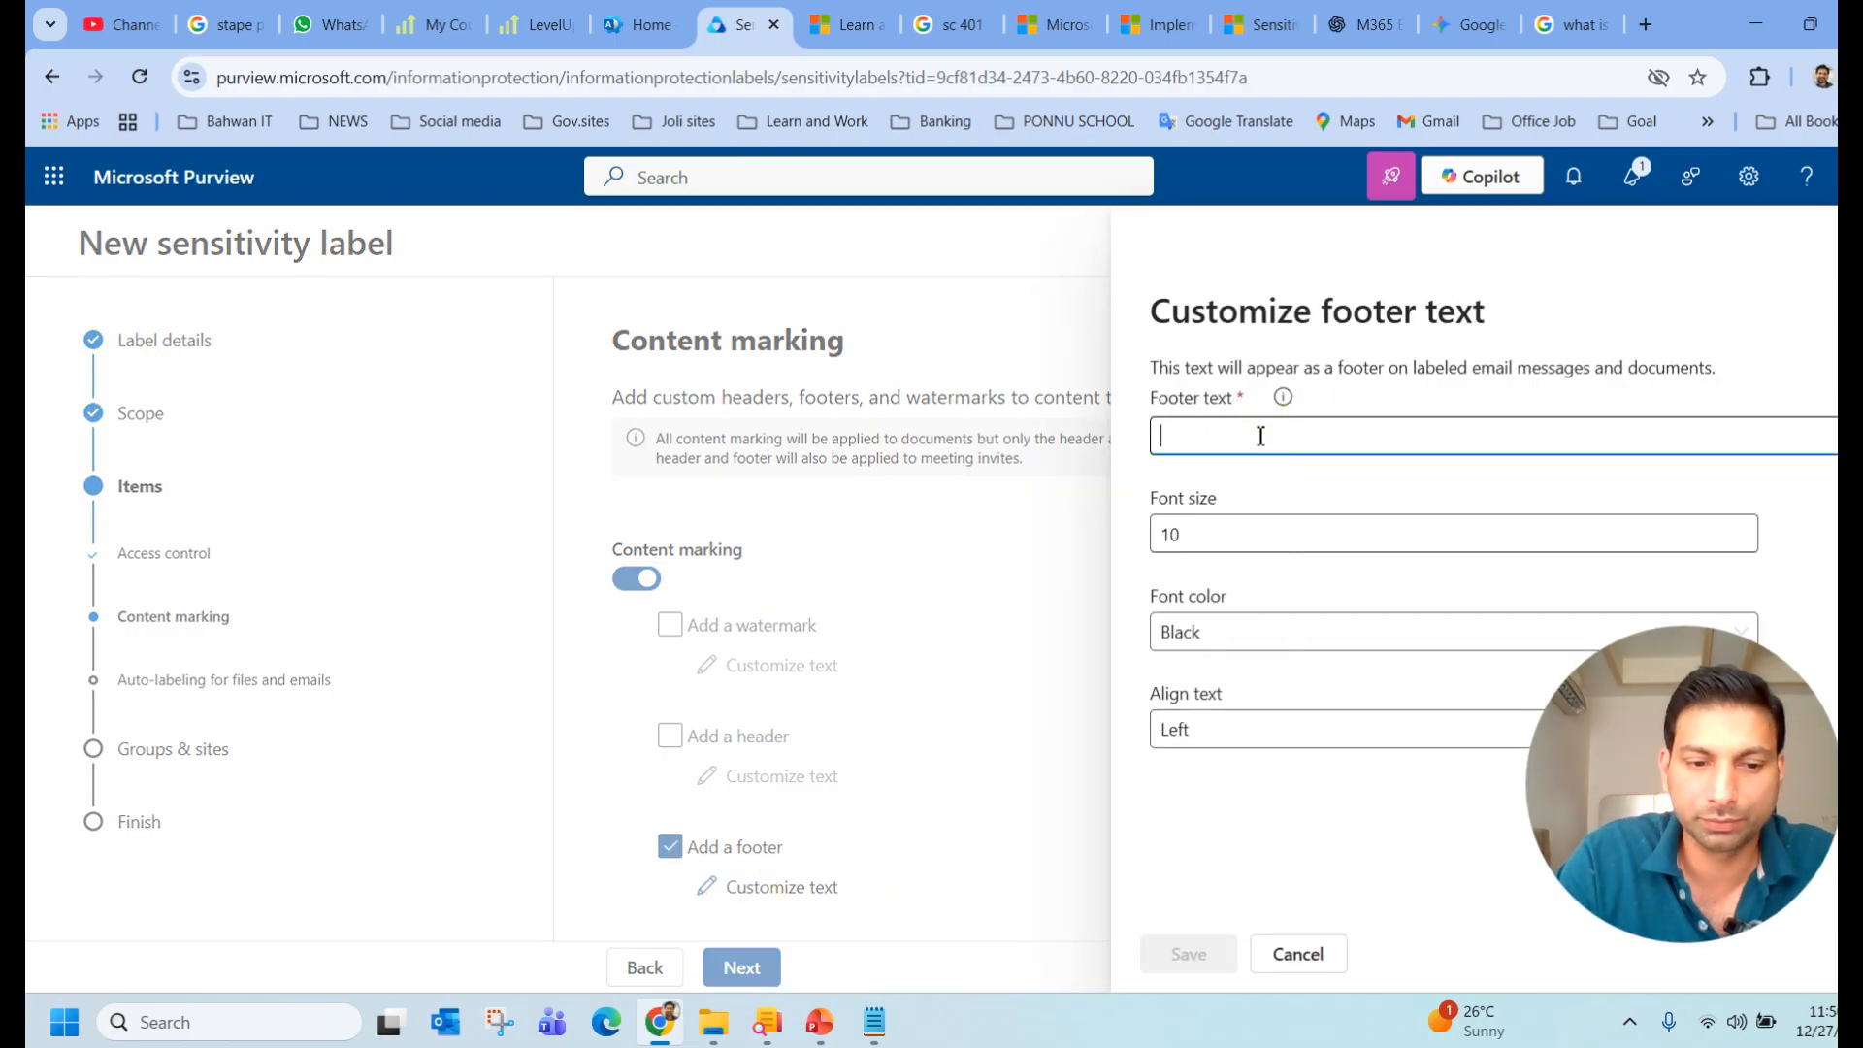
text(Secret Dcoument)
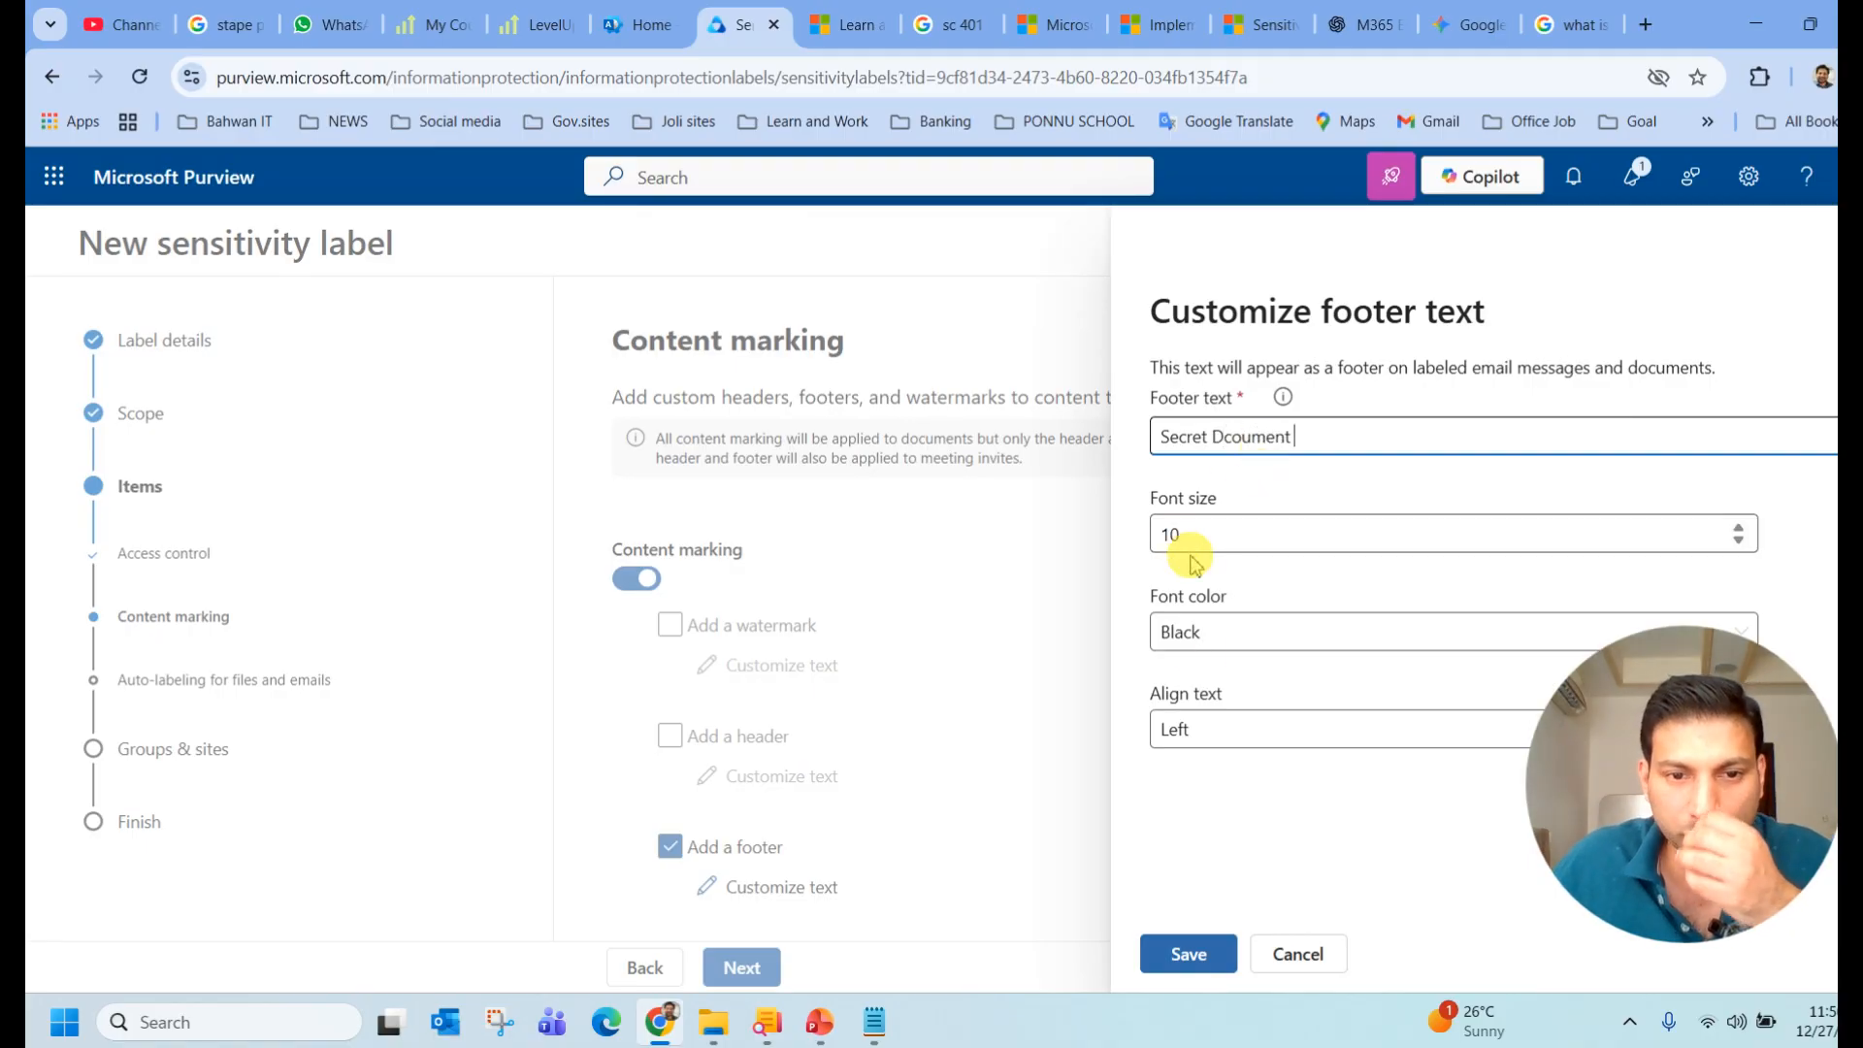
click(1185, 956)
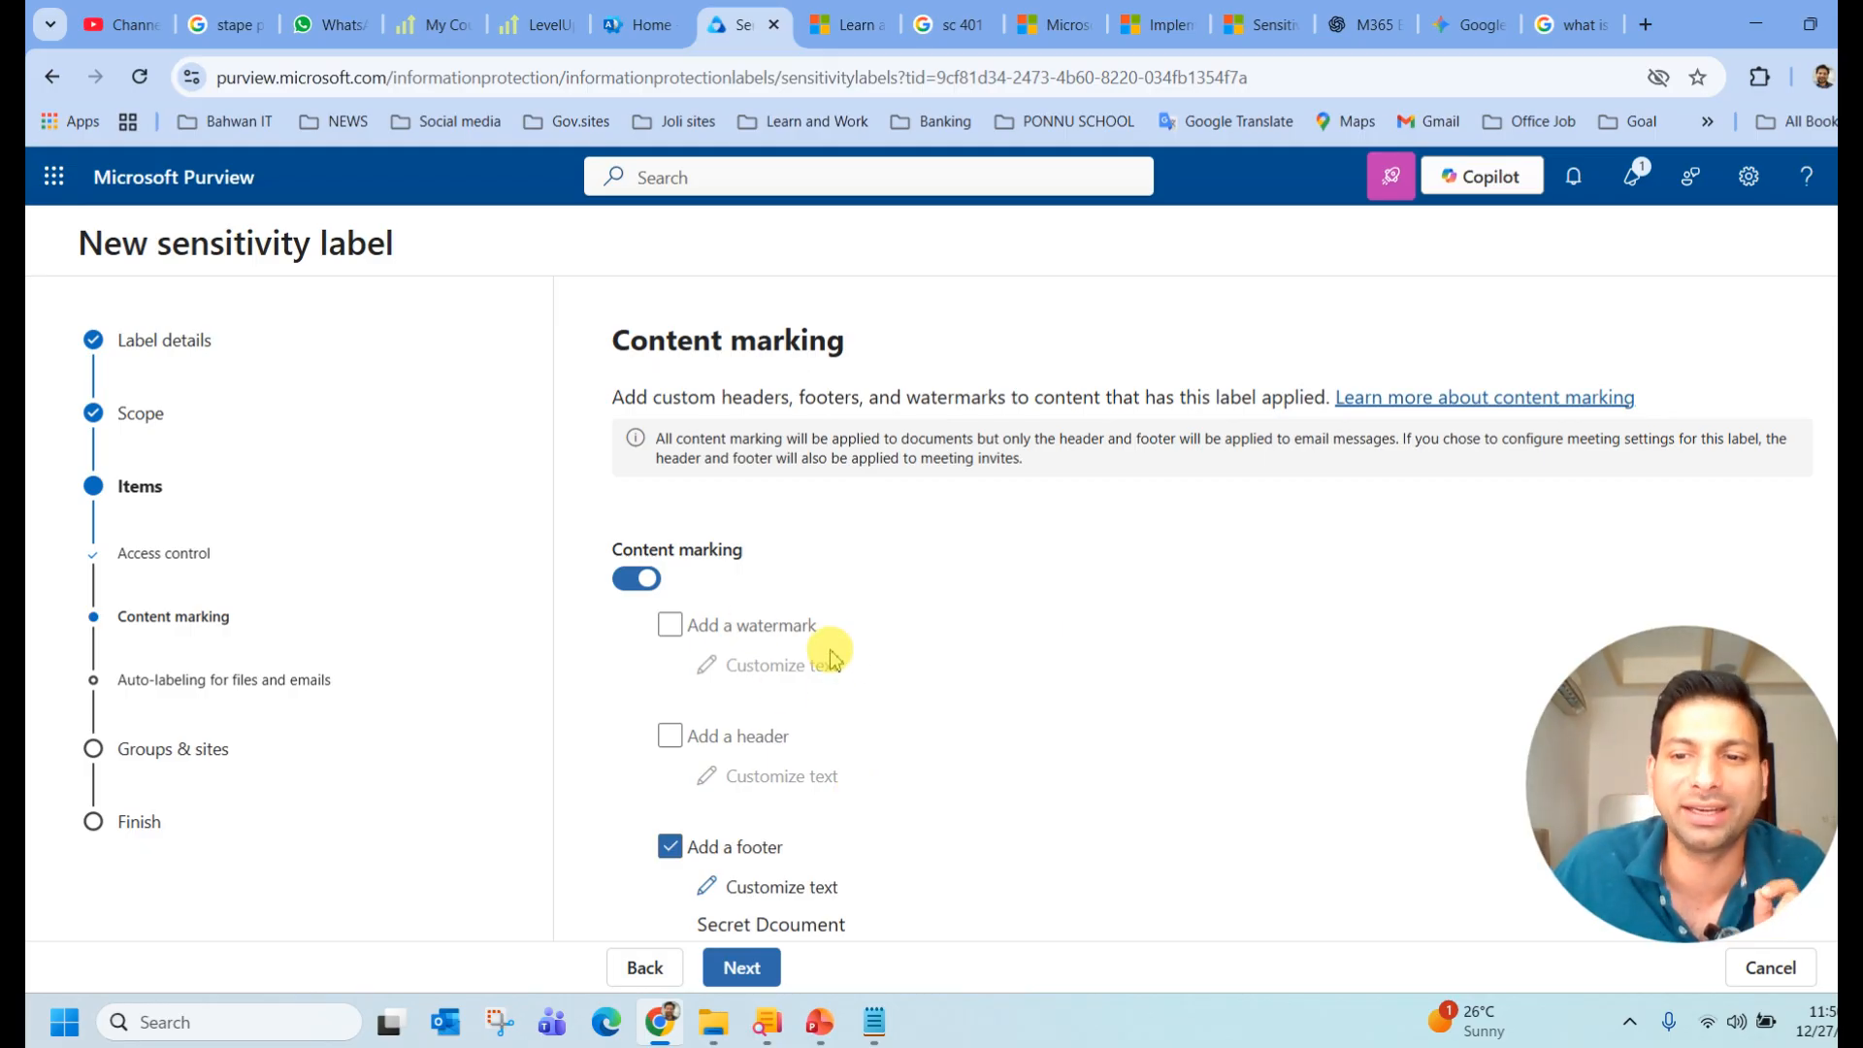
scroll(863, 873, down, 1)
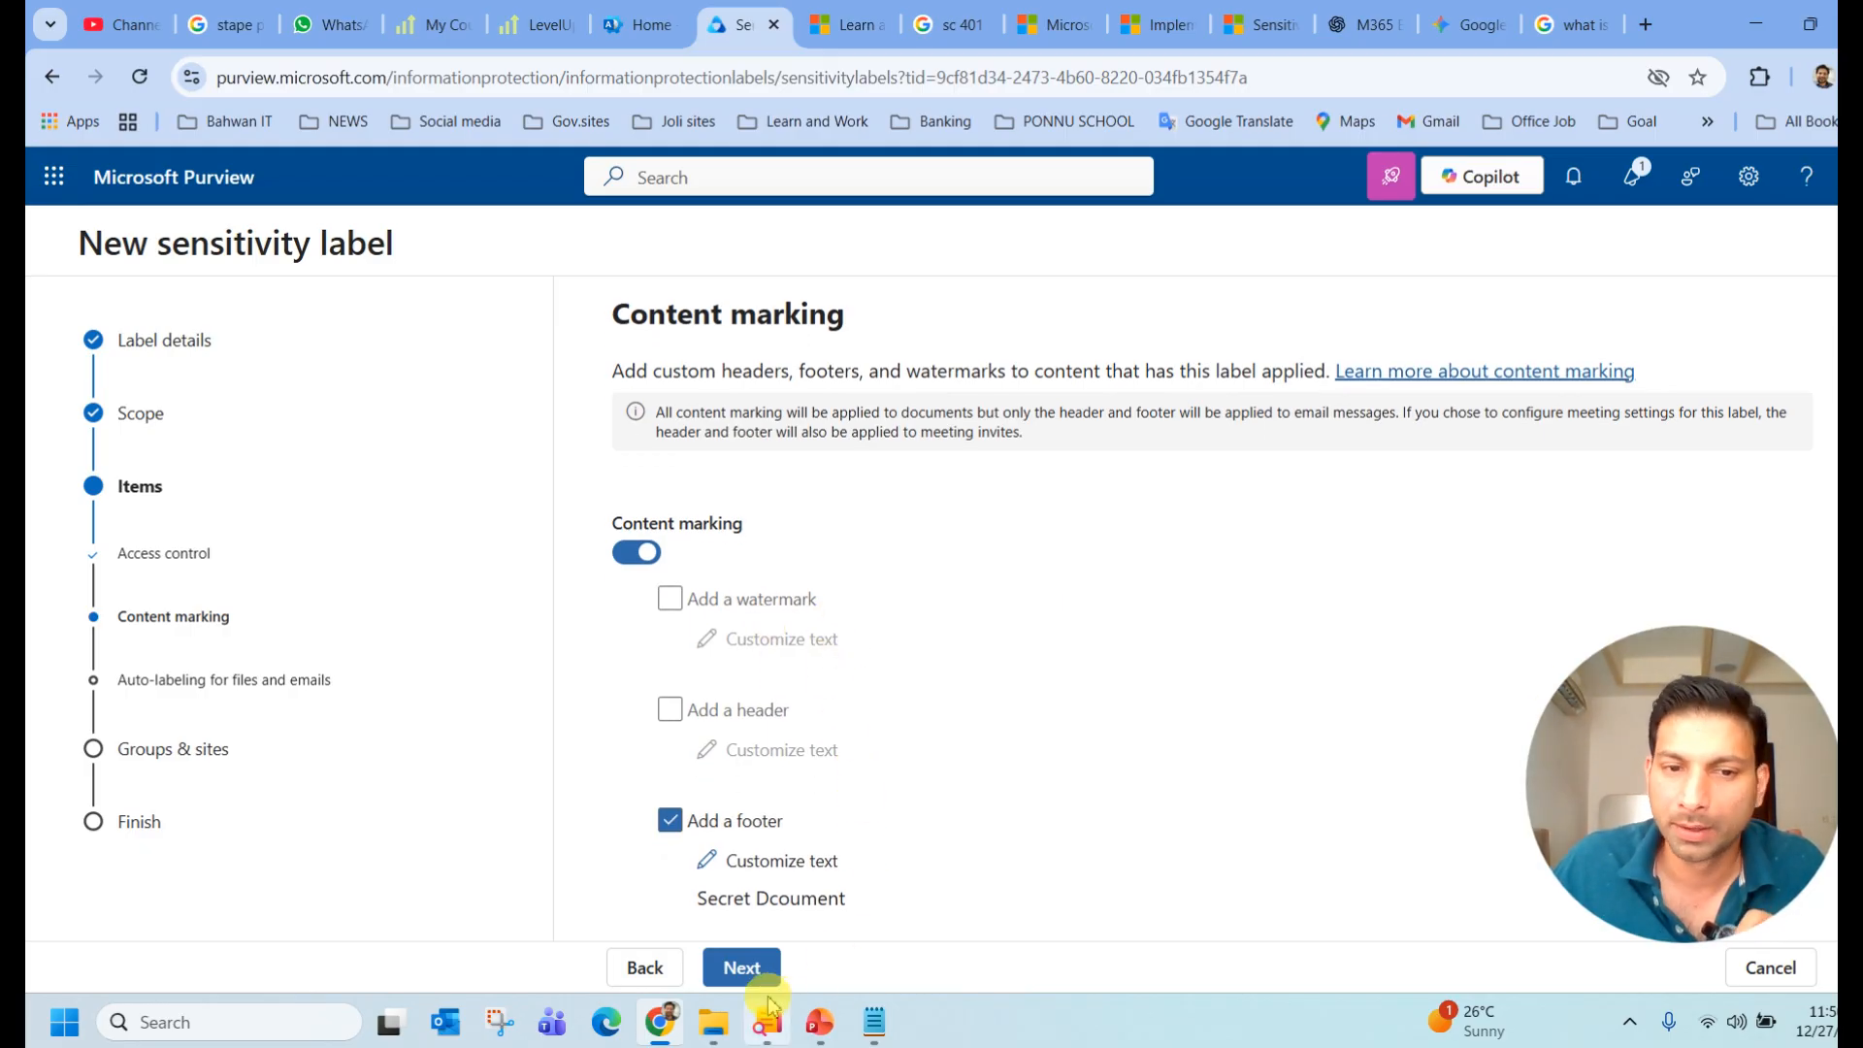
Proceed from content marking and turn on auto-labeling for files and emails
click(744, 968)
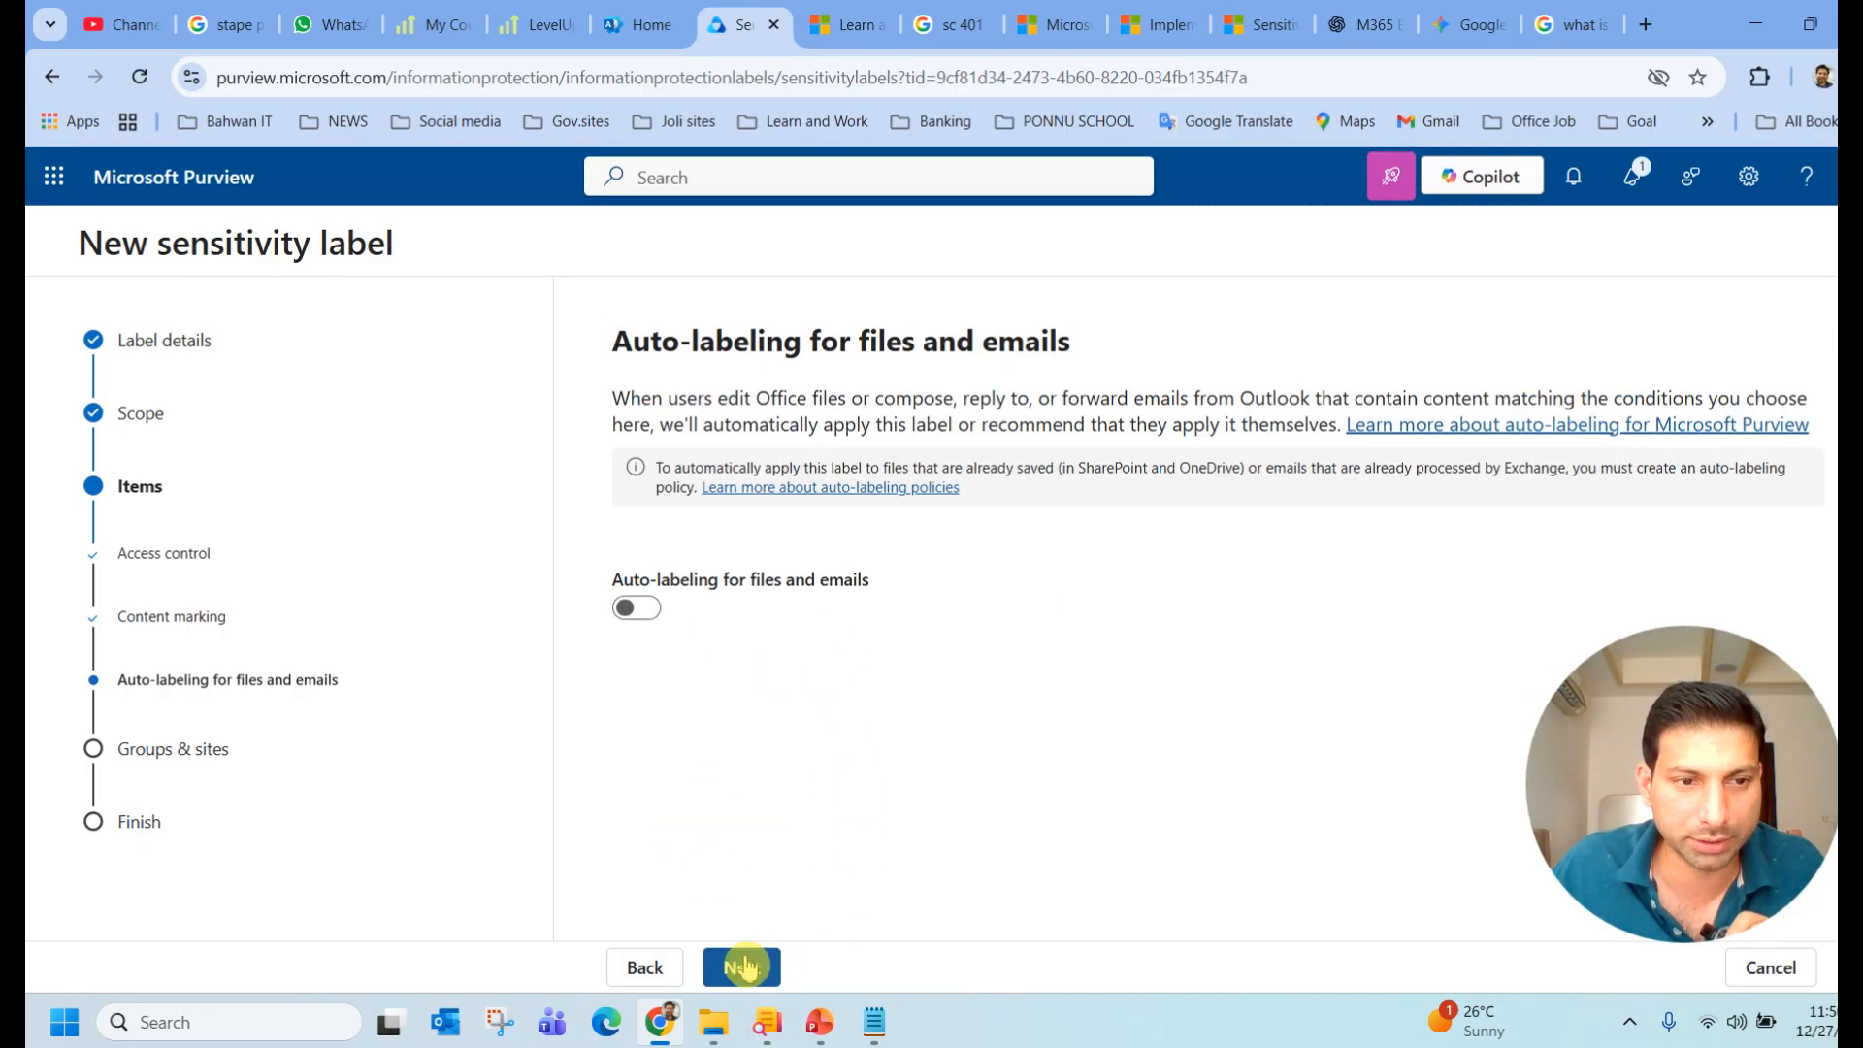
click(656, 617)
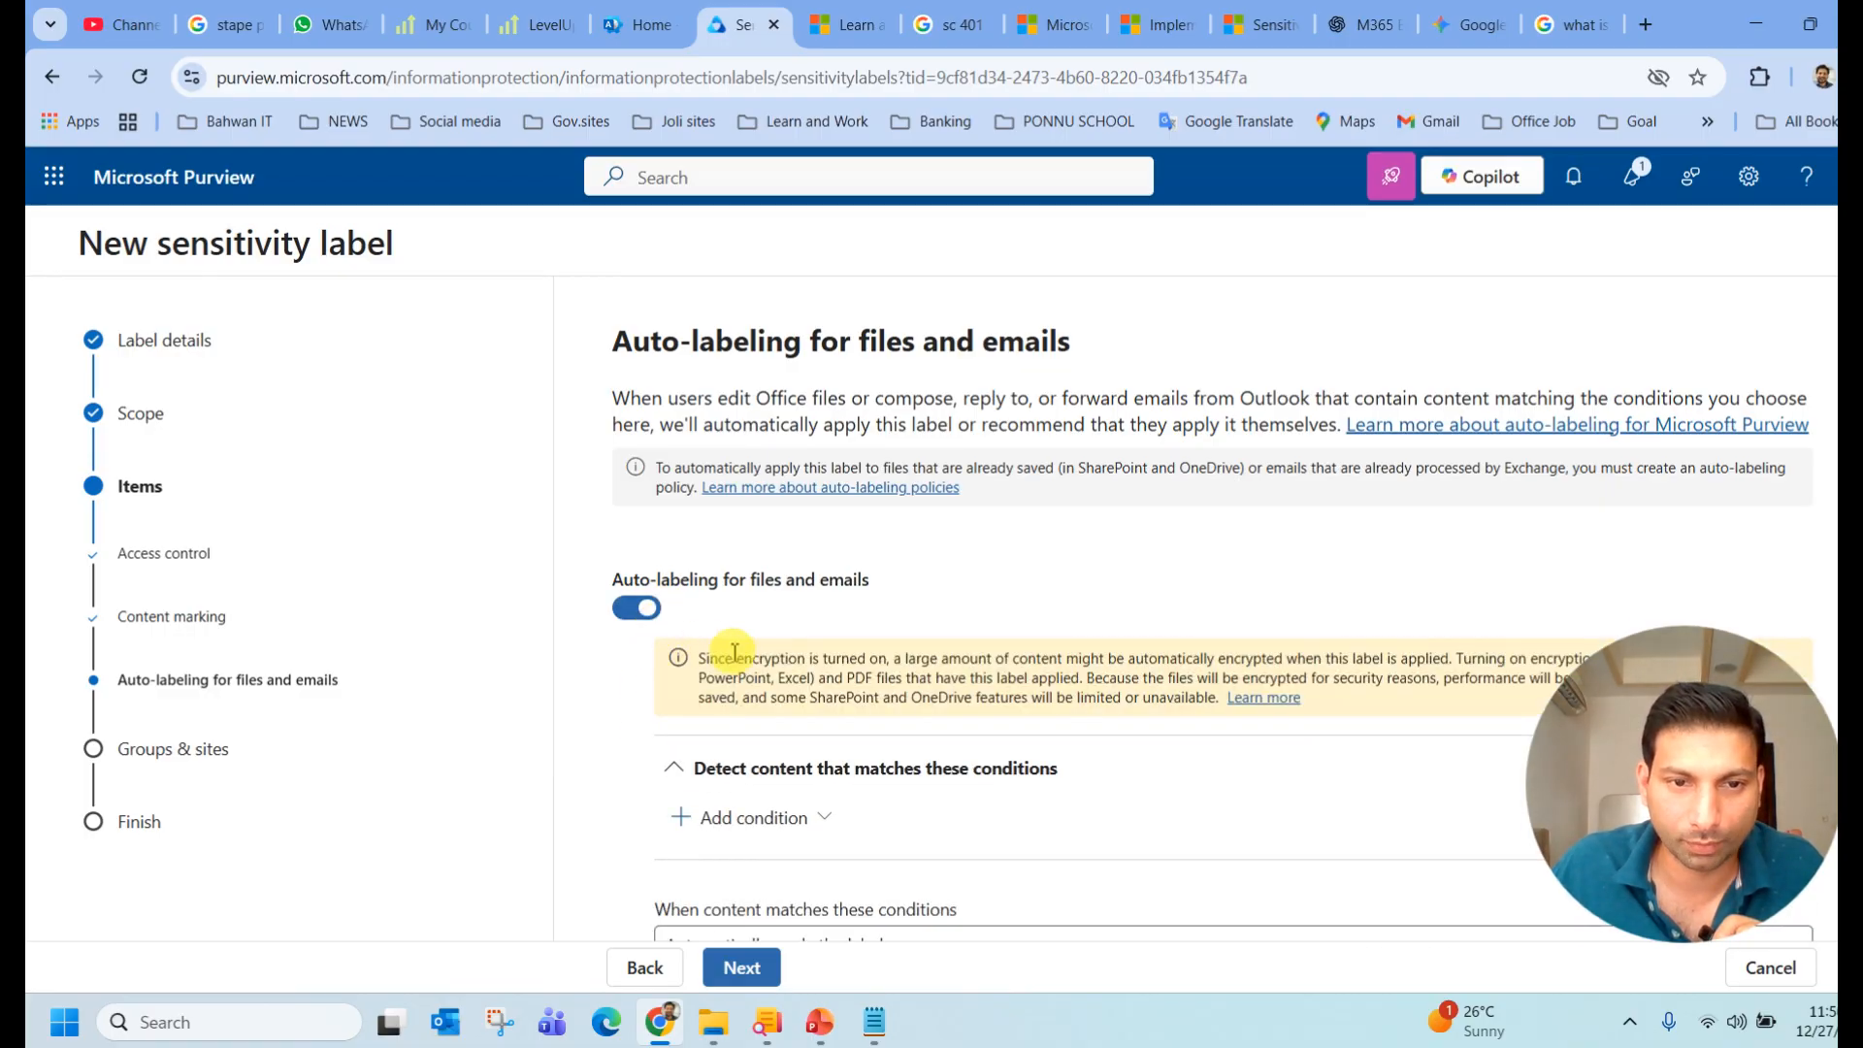
scroll(939, 652, down, 2)
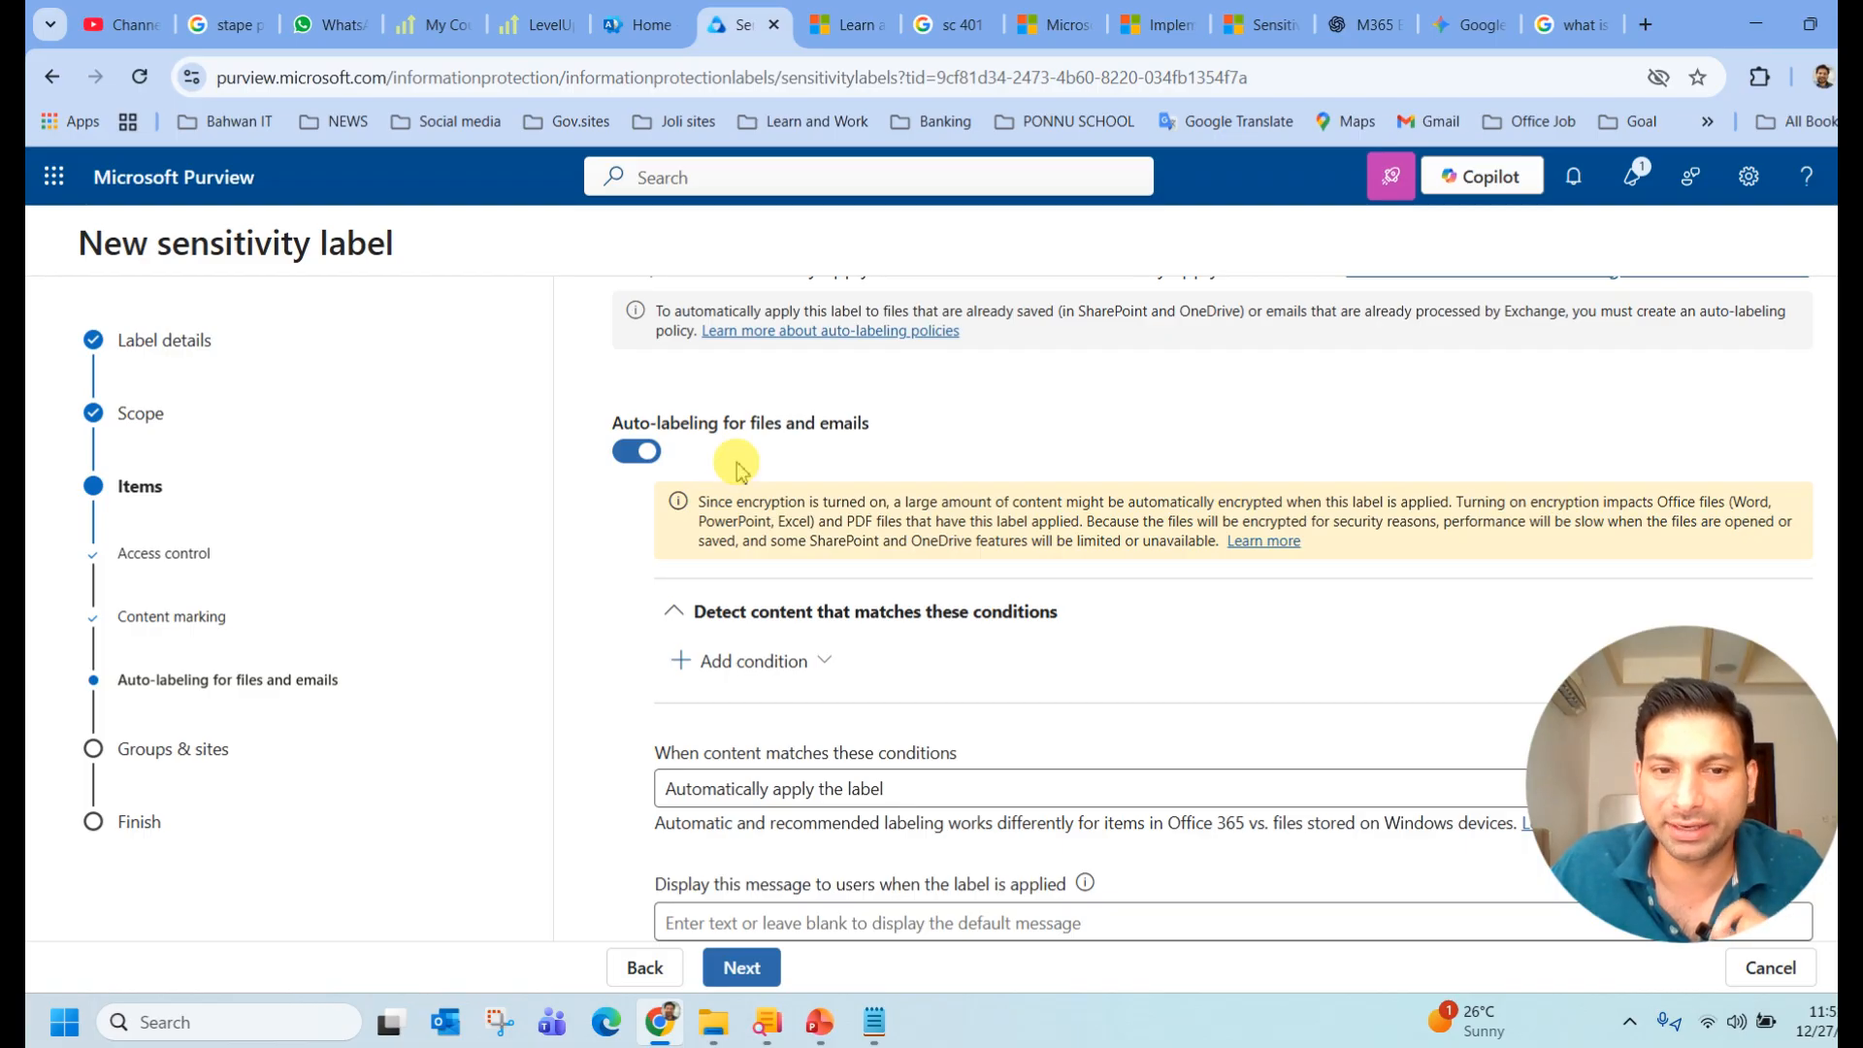
drag(1652, 790, 244, 831)
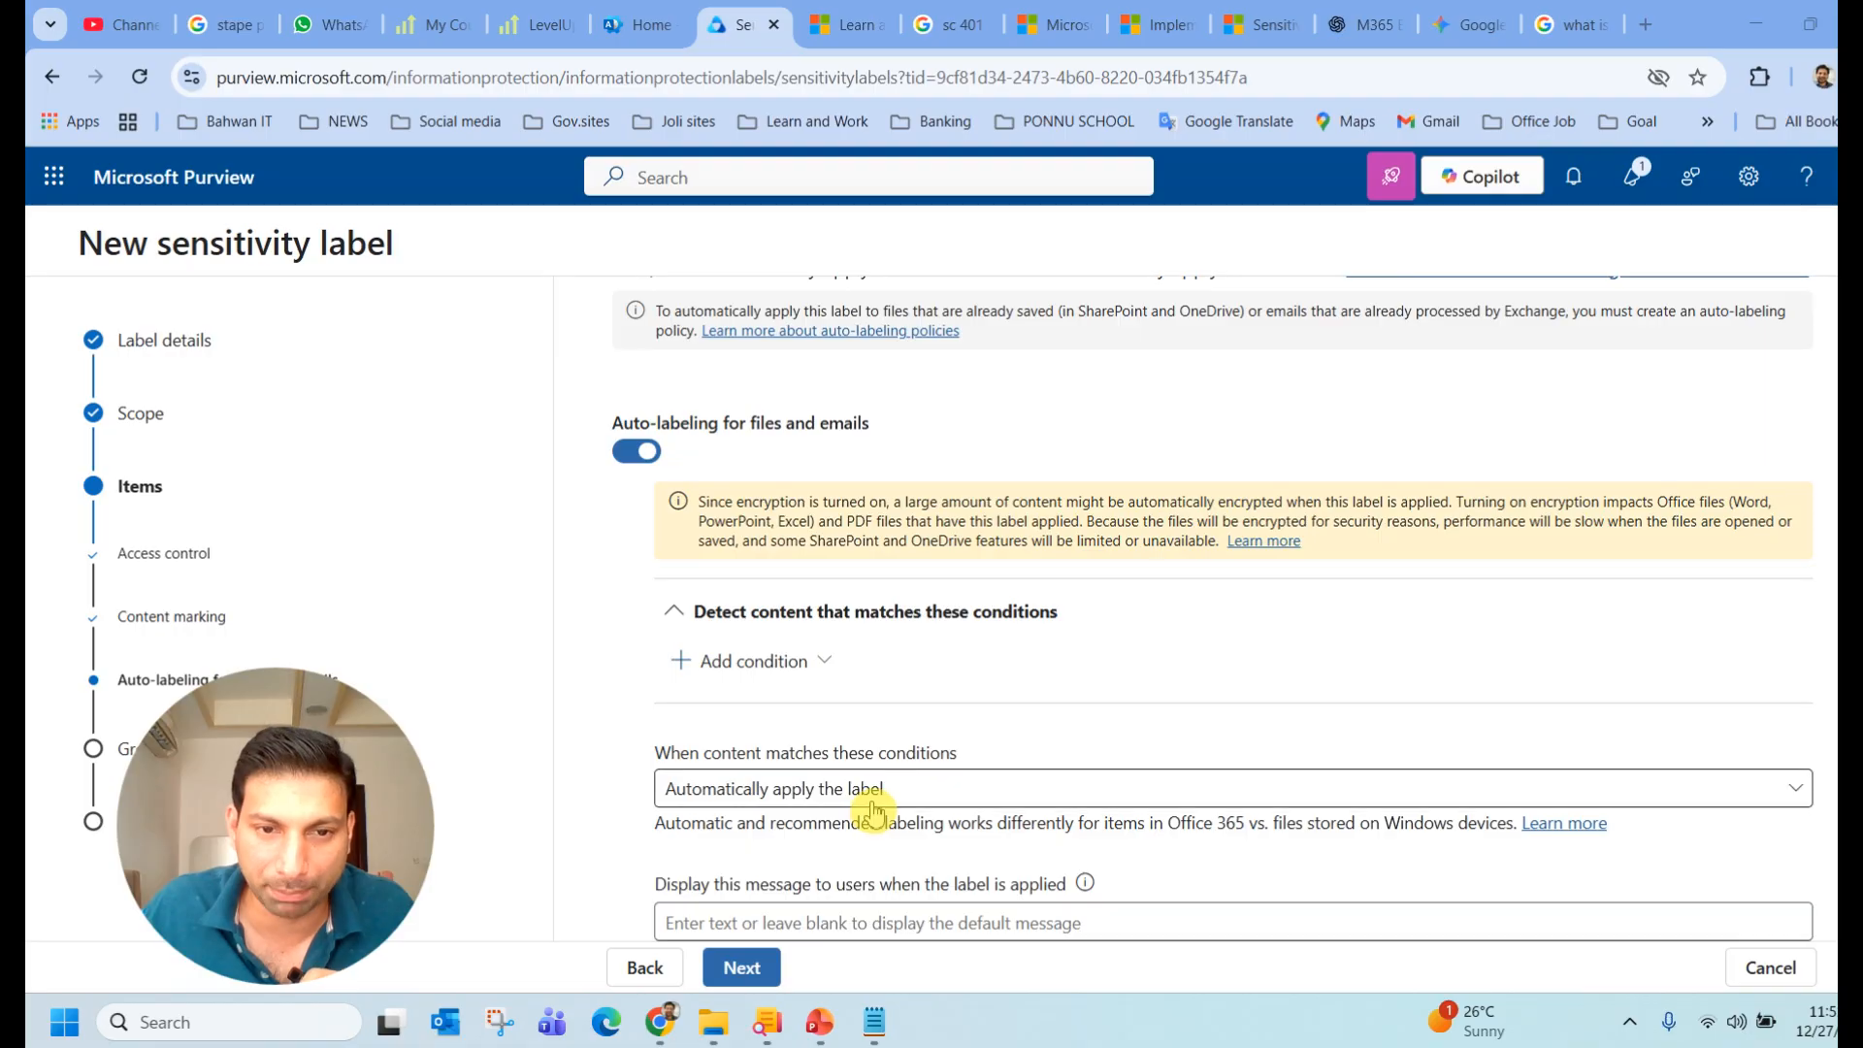
Add a Content contains condition that detects the Credit Card Number sensitive info type
click(830, 667)
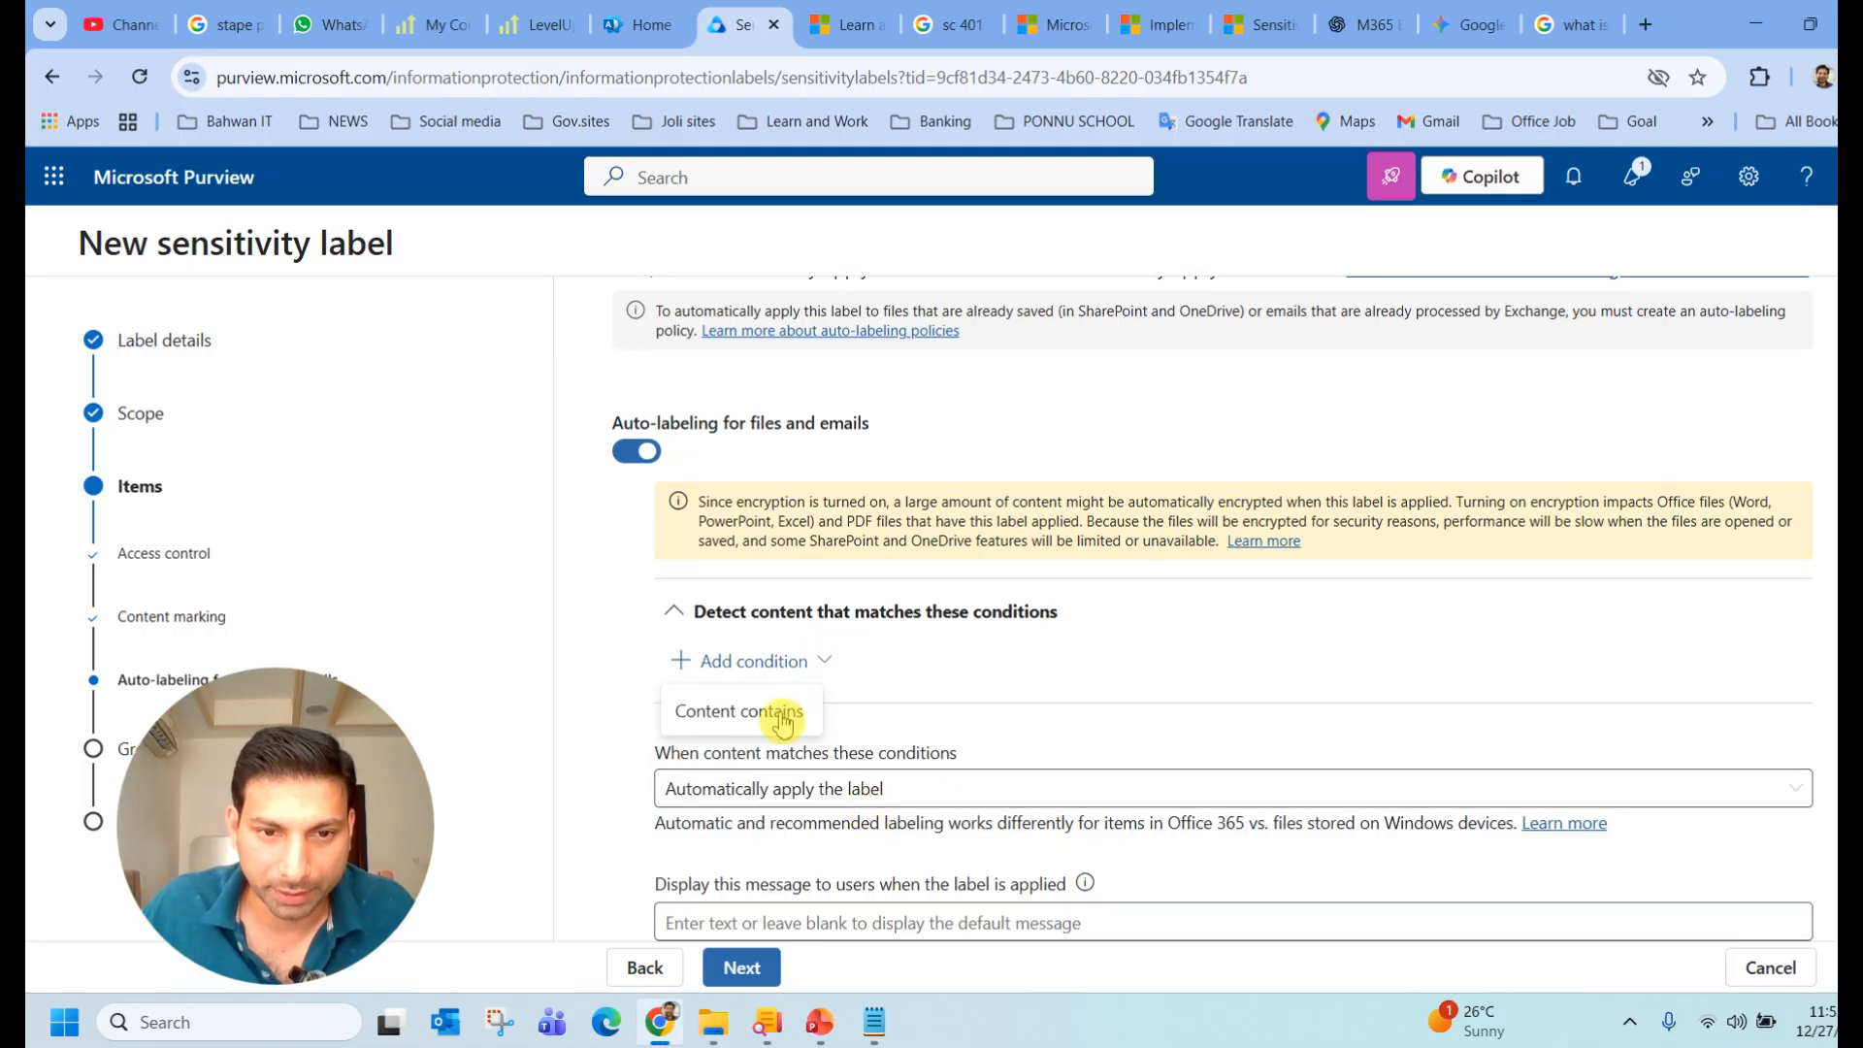
click(779, 715)
click(733, 819)
click(902, 876)
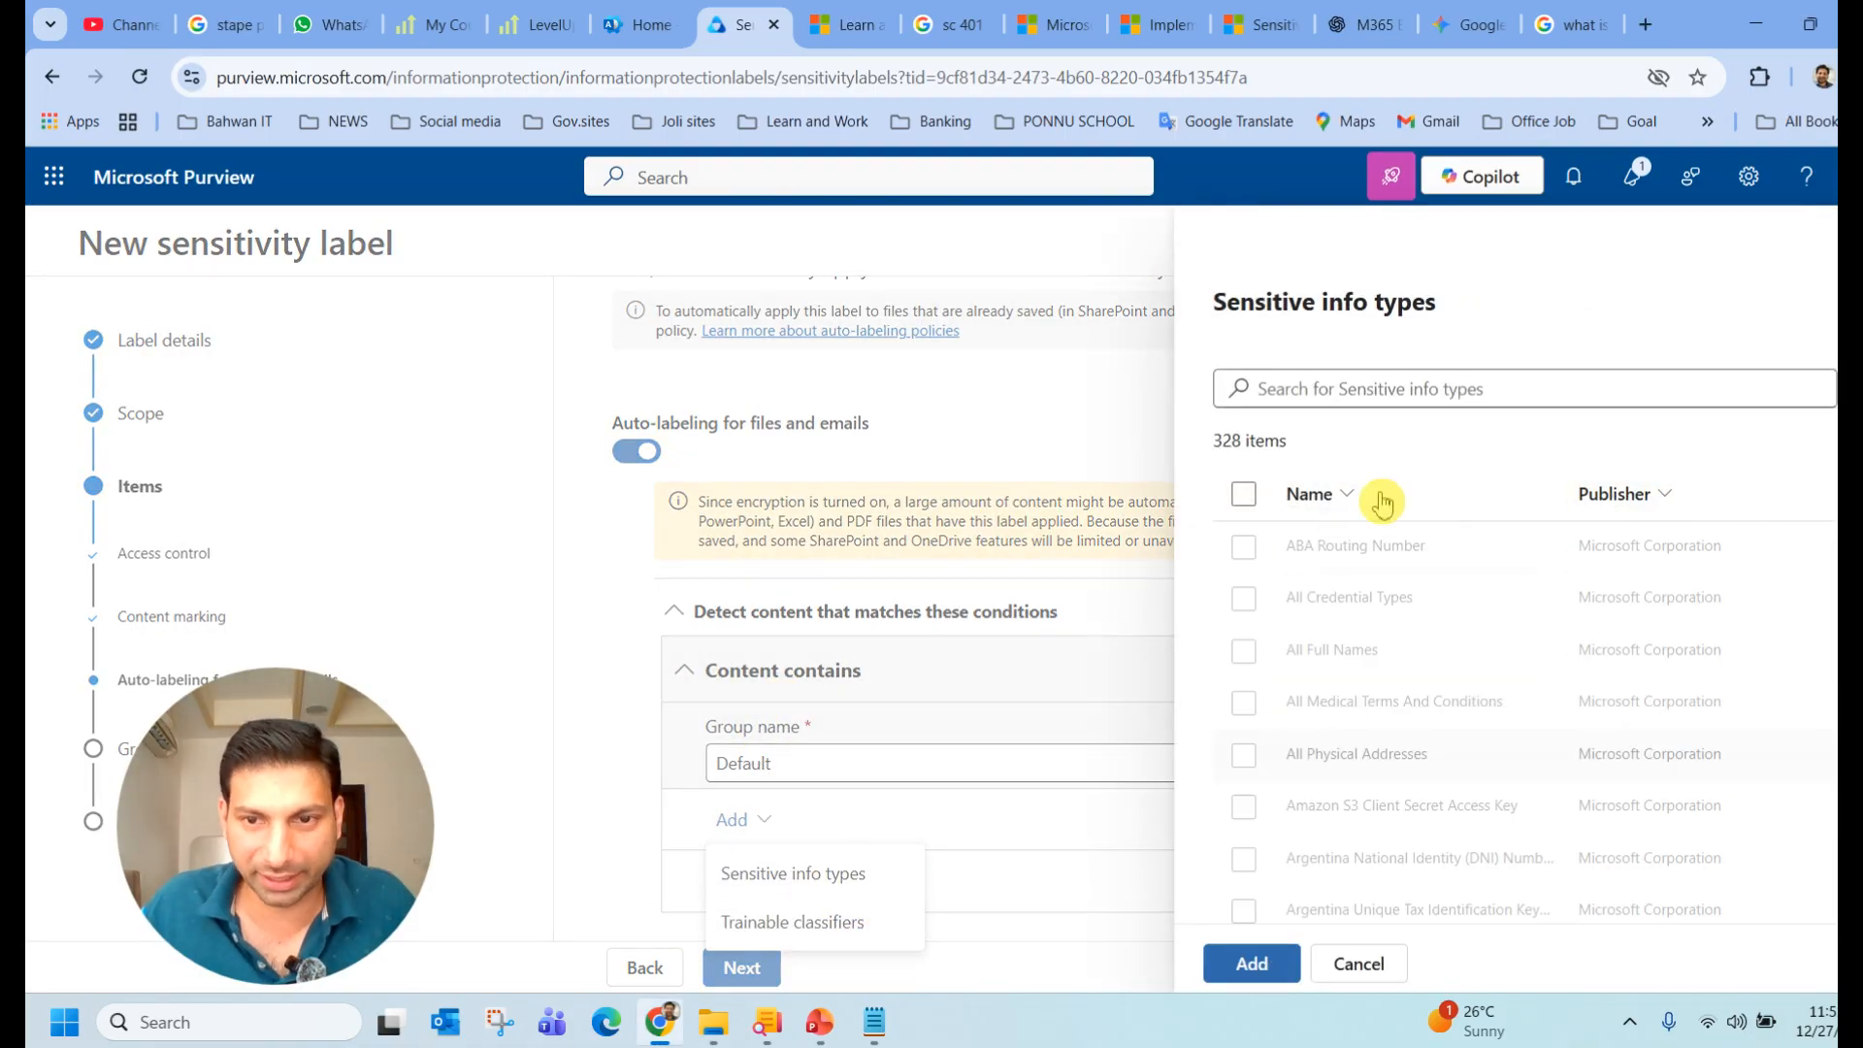
click(1392, 393)
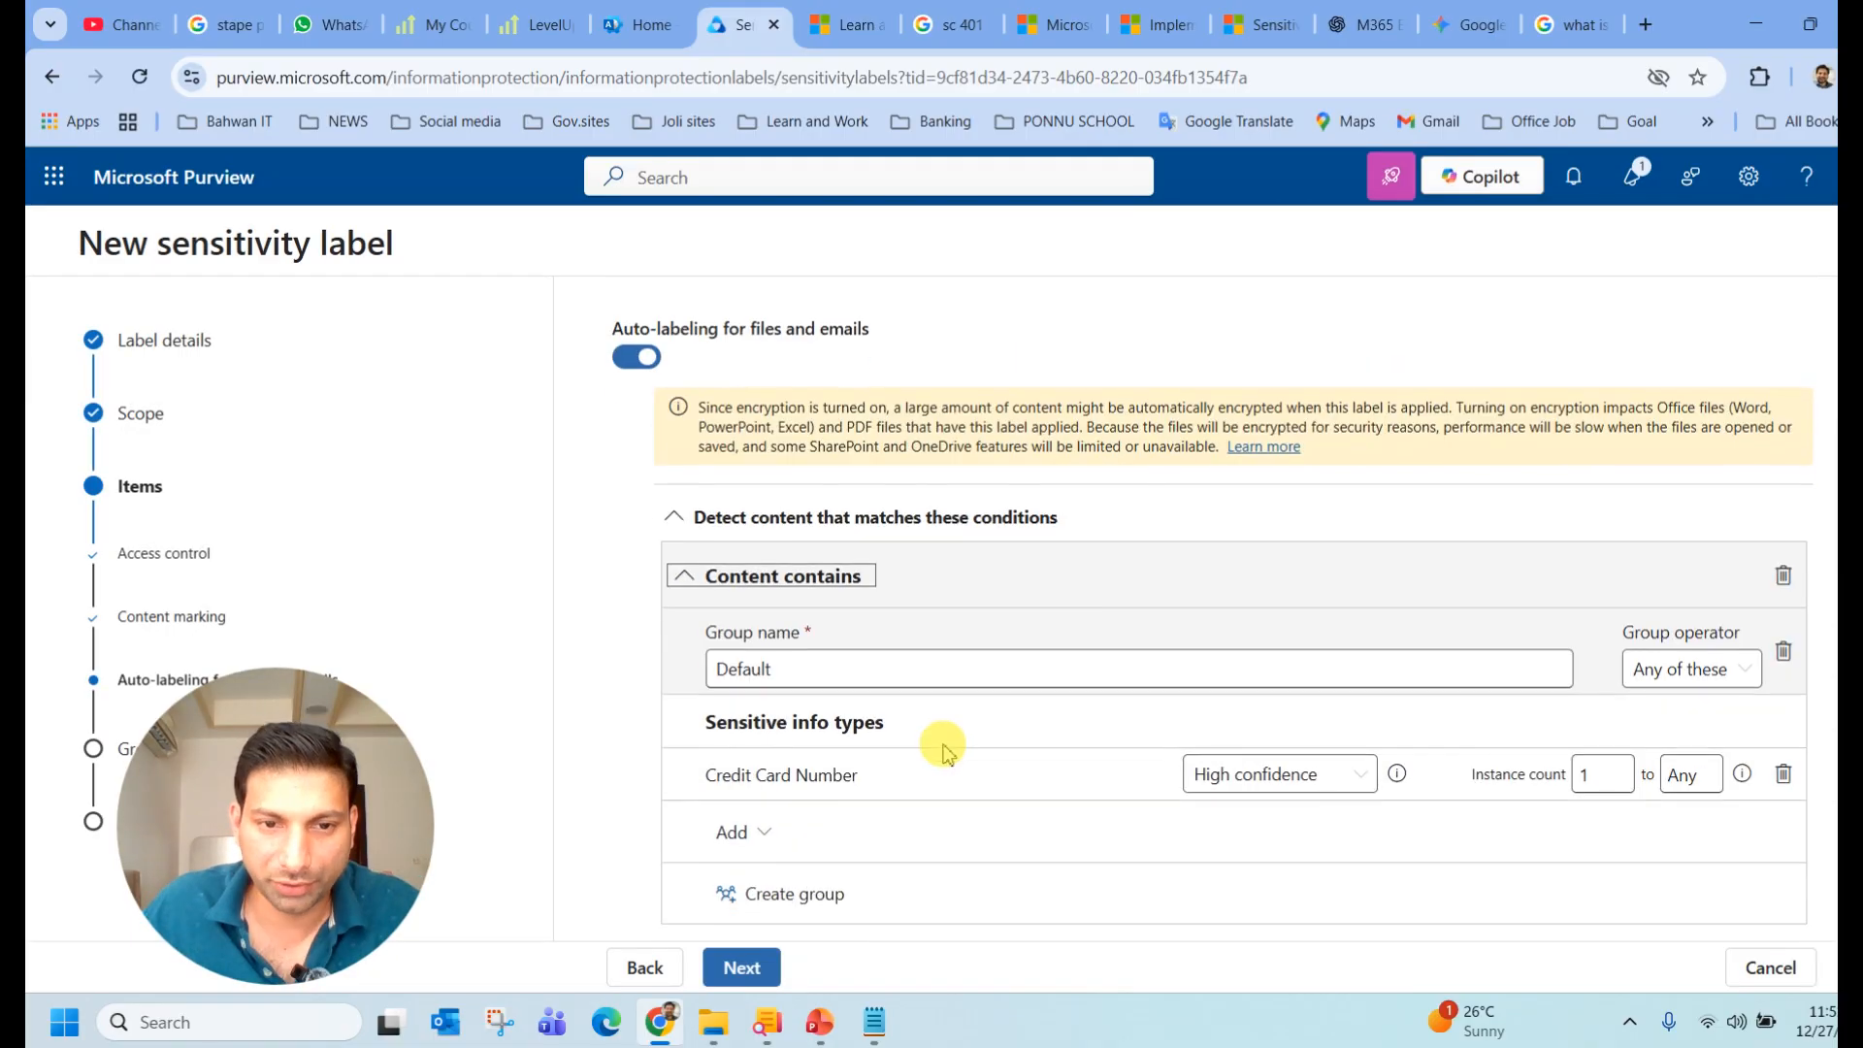
Keep the label automatically applied on matching content, with the user message left blank, and accept the auto-labeling settings
scroll(922, 718, down, 5)
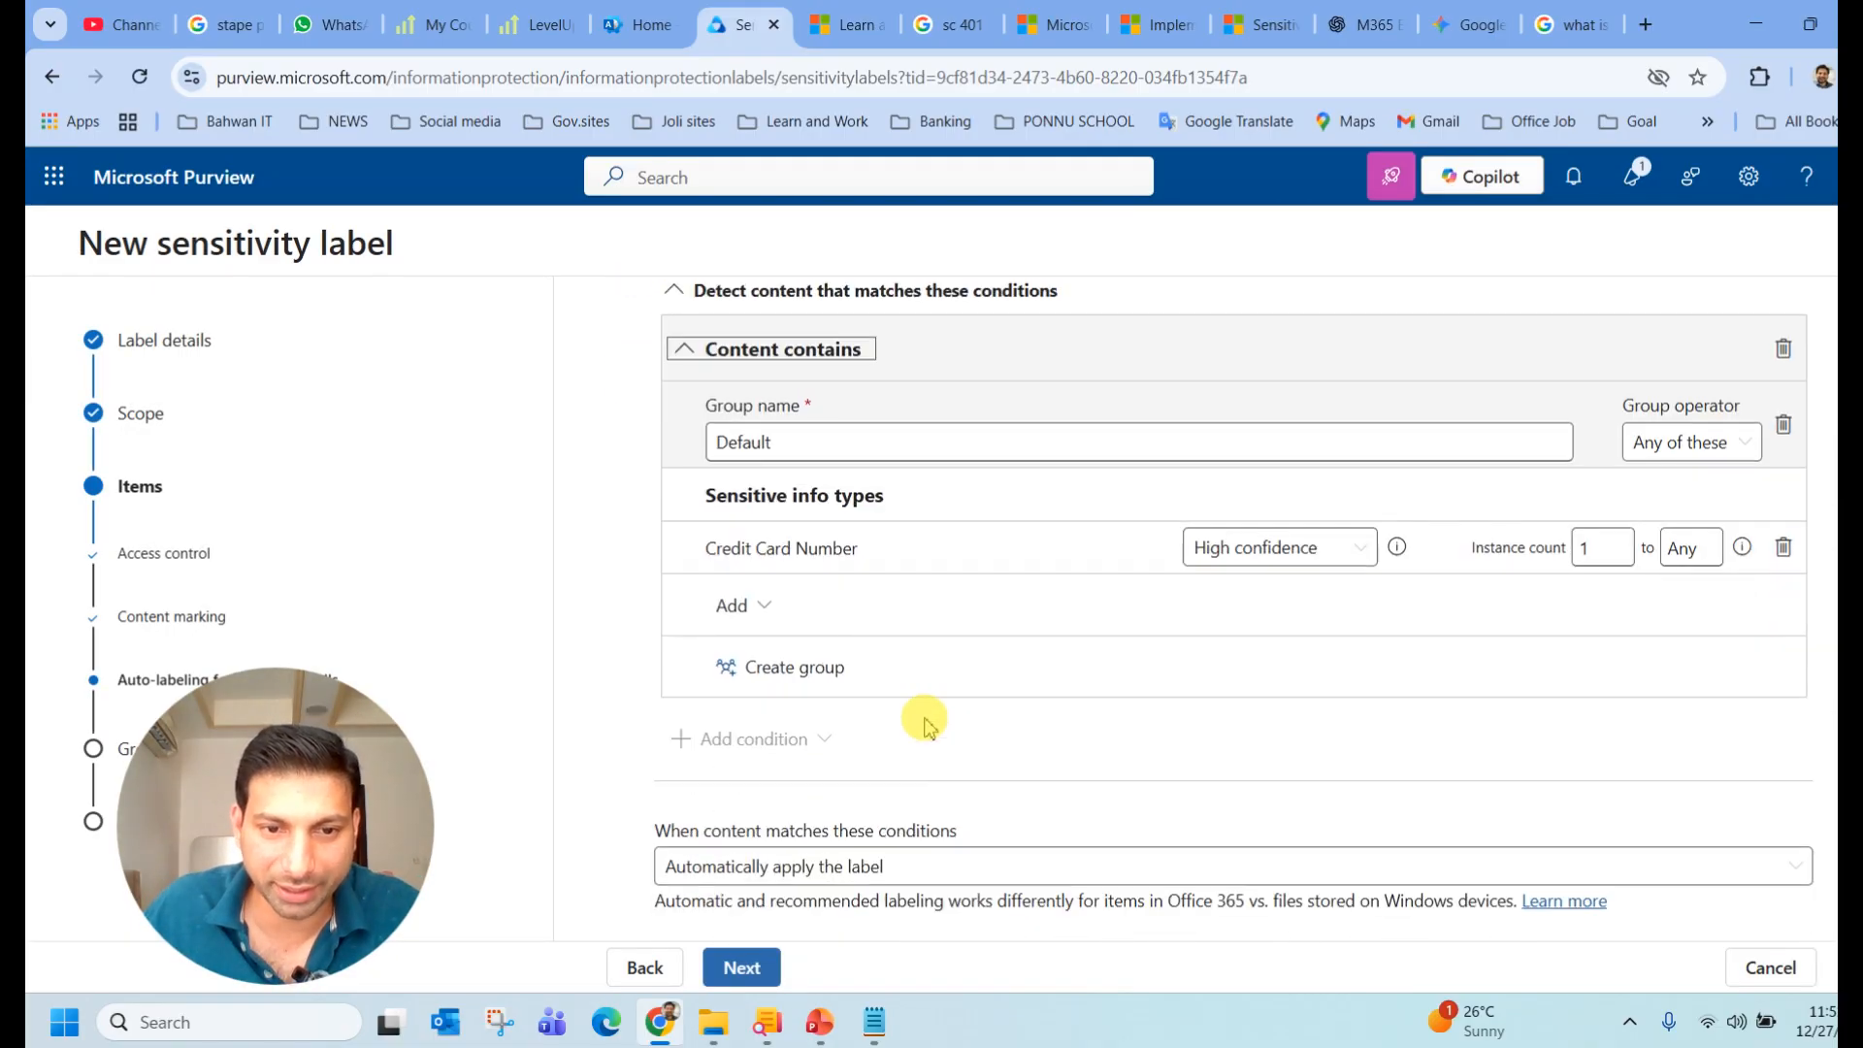
scroll(937, 735, down, 1)
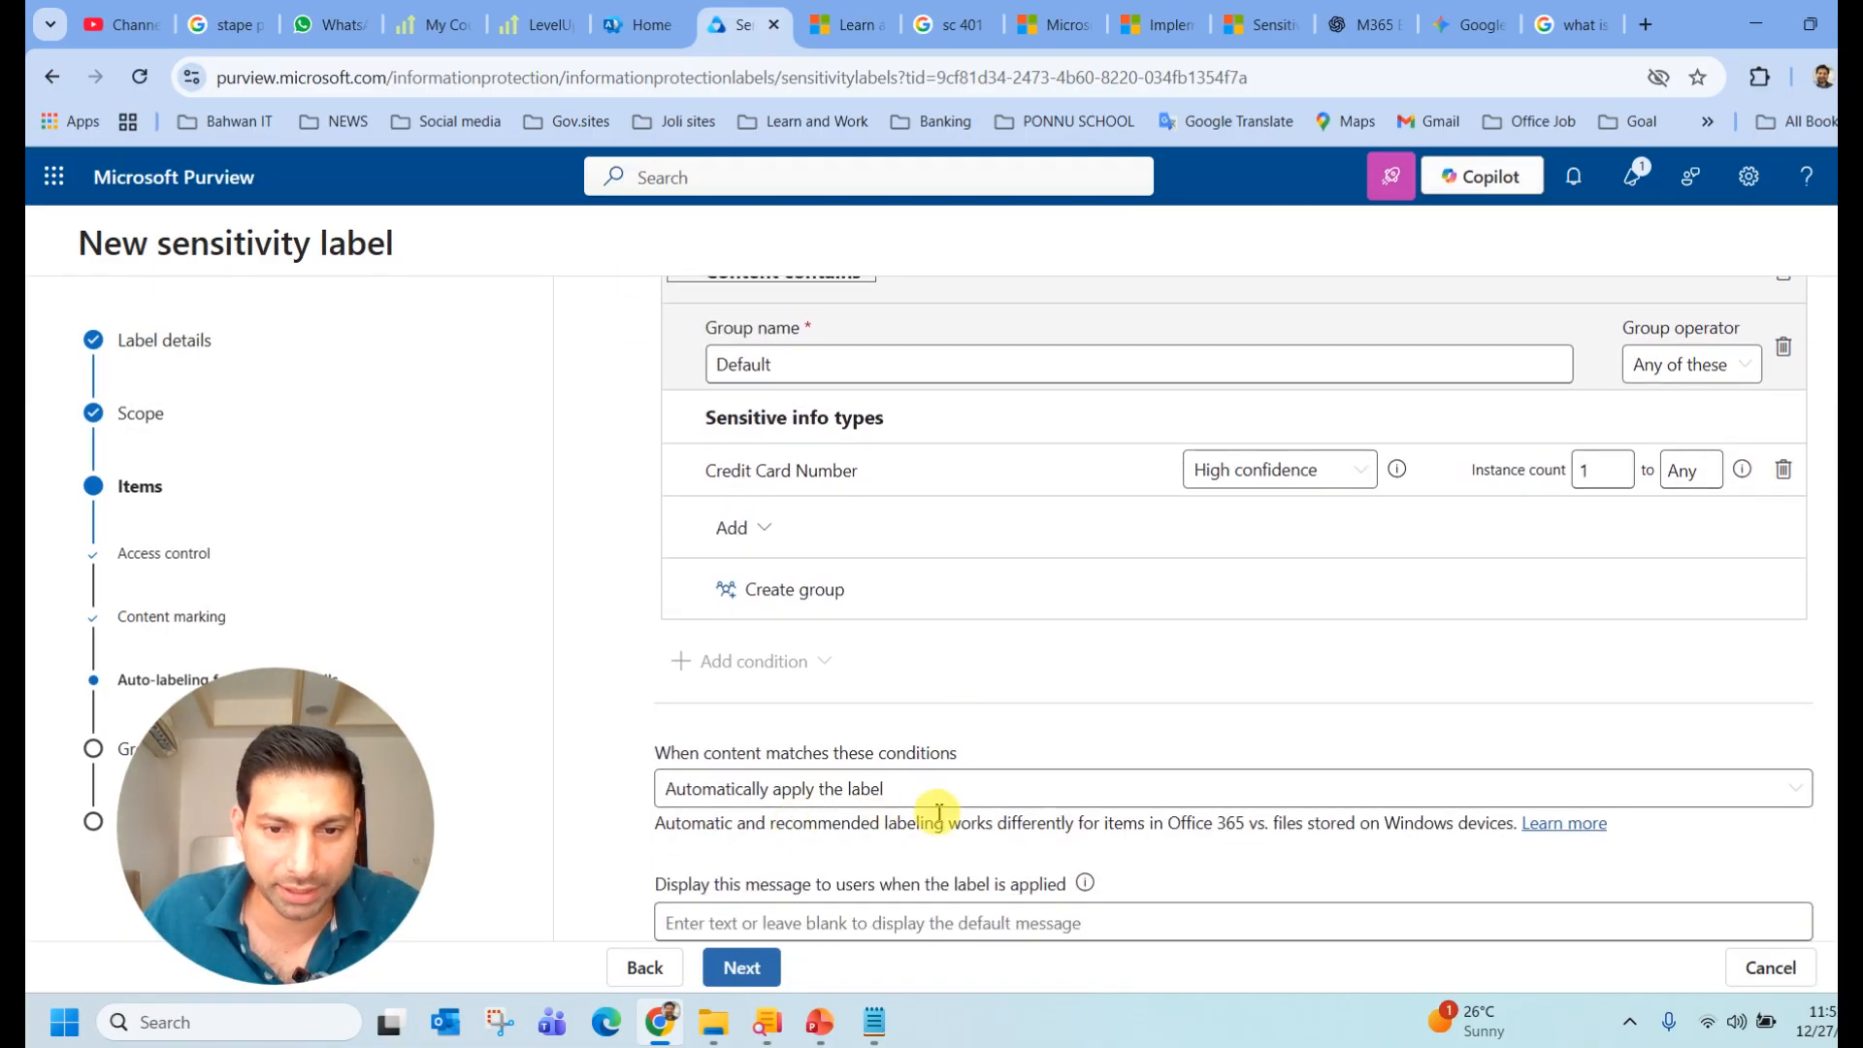
click(830, 925)
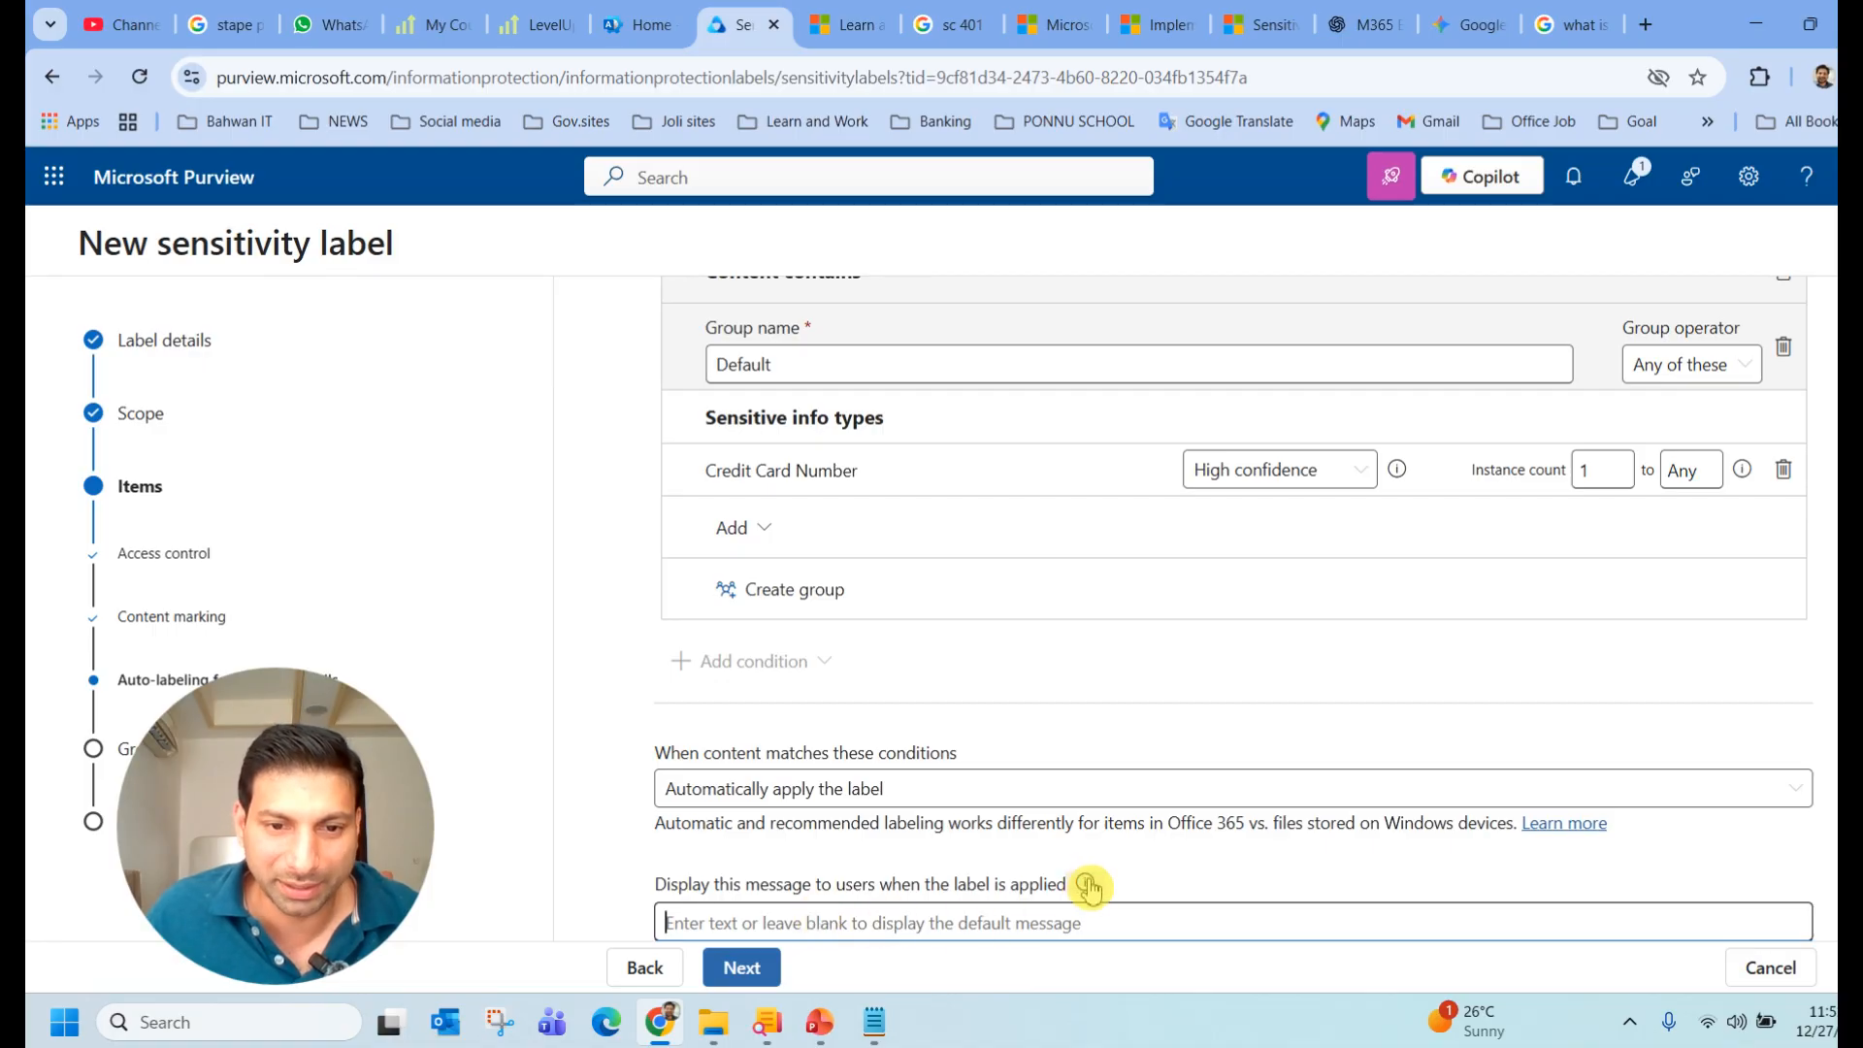
click(755, 974)
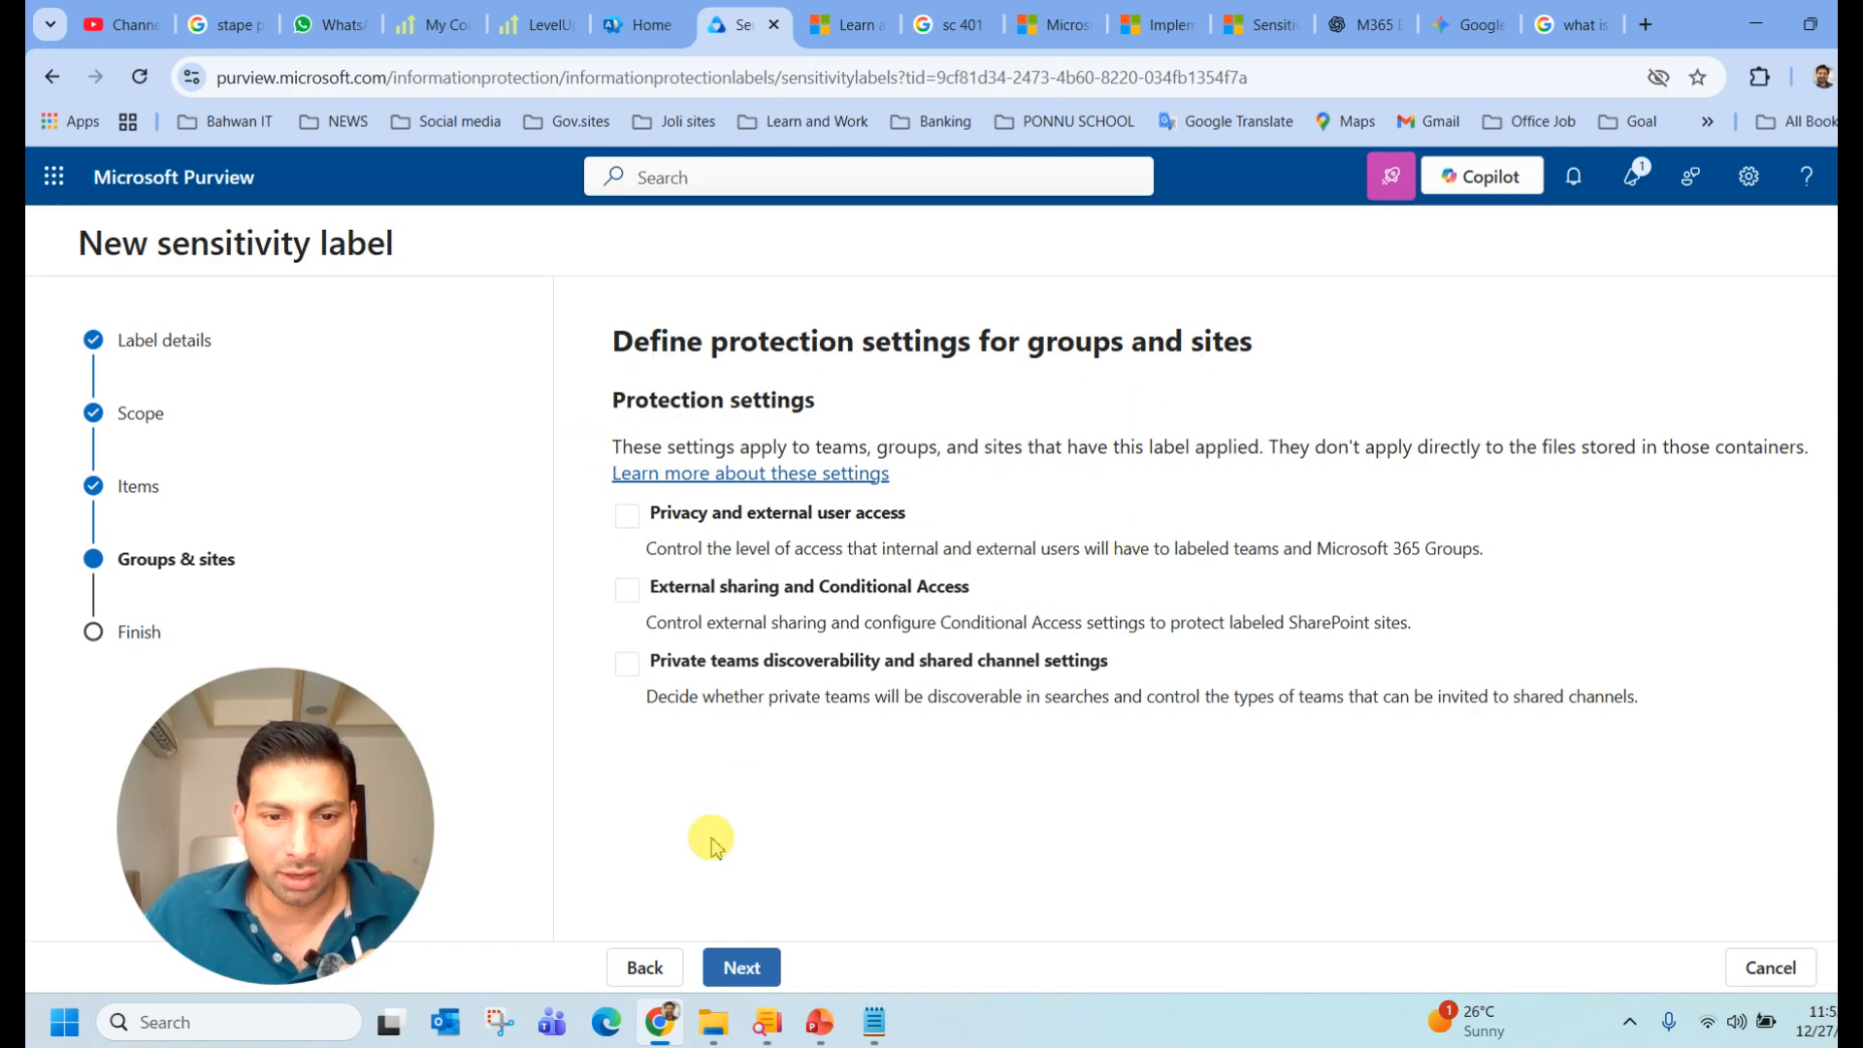
Leave the groups and sites protection settings unselected and create the label
click(743, 969)
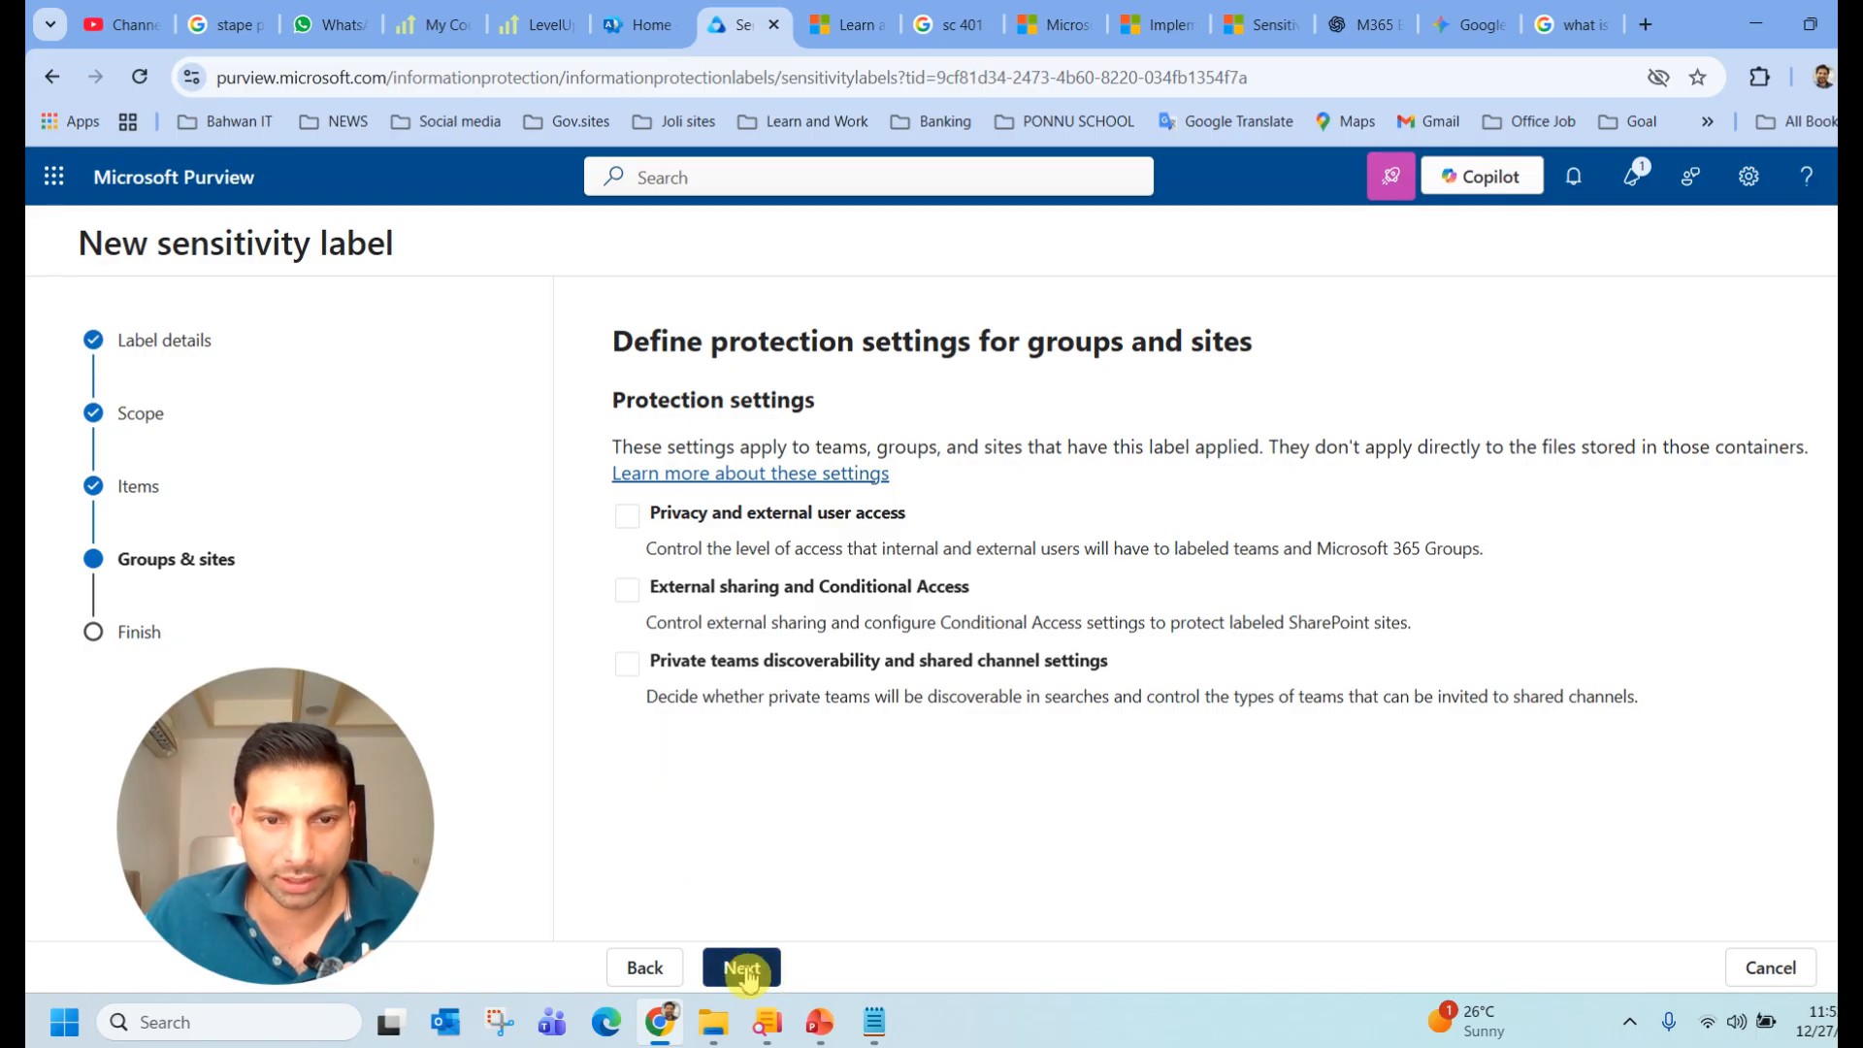
scroll(761, 967, down, 2)
click(771, 967)
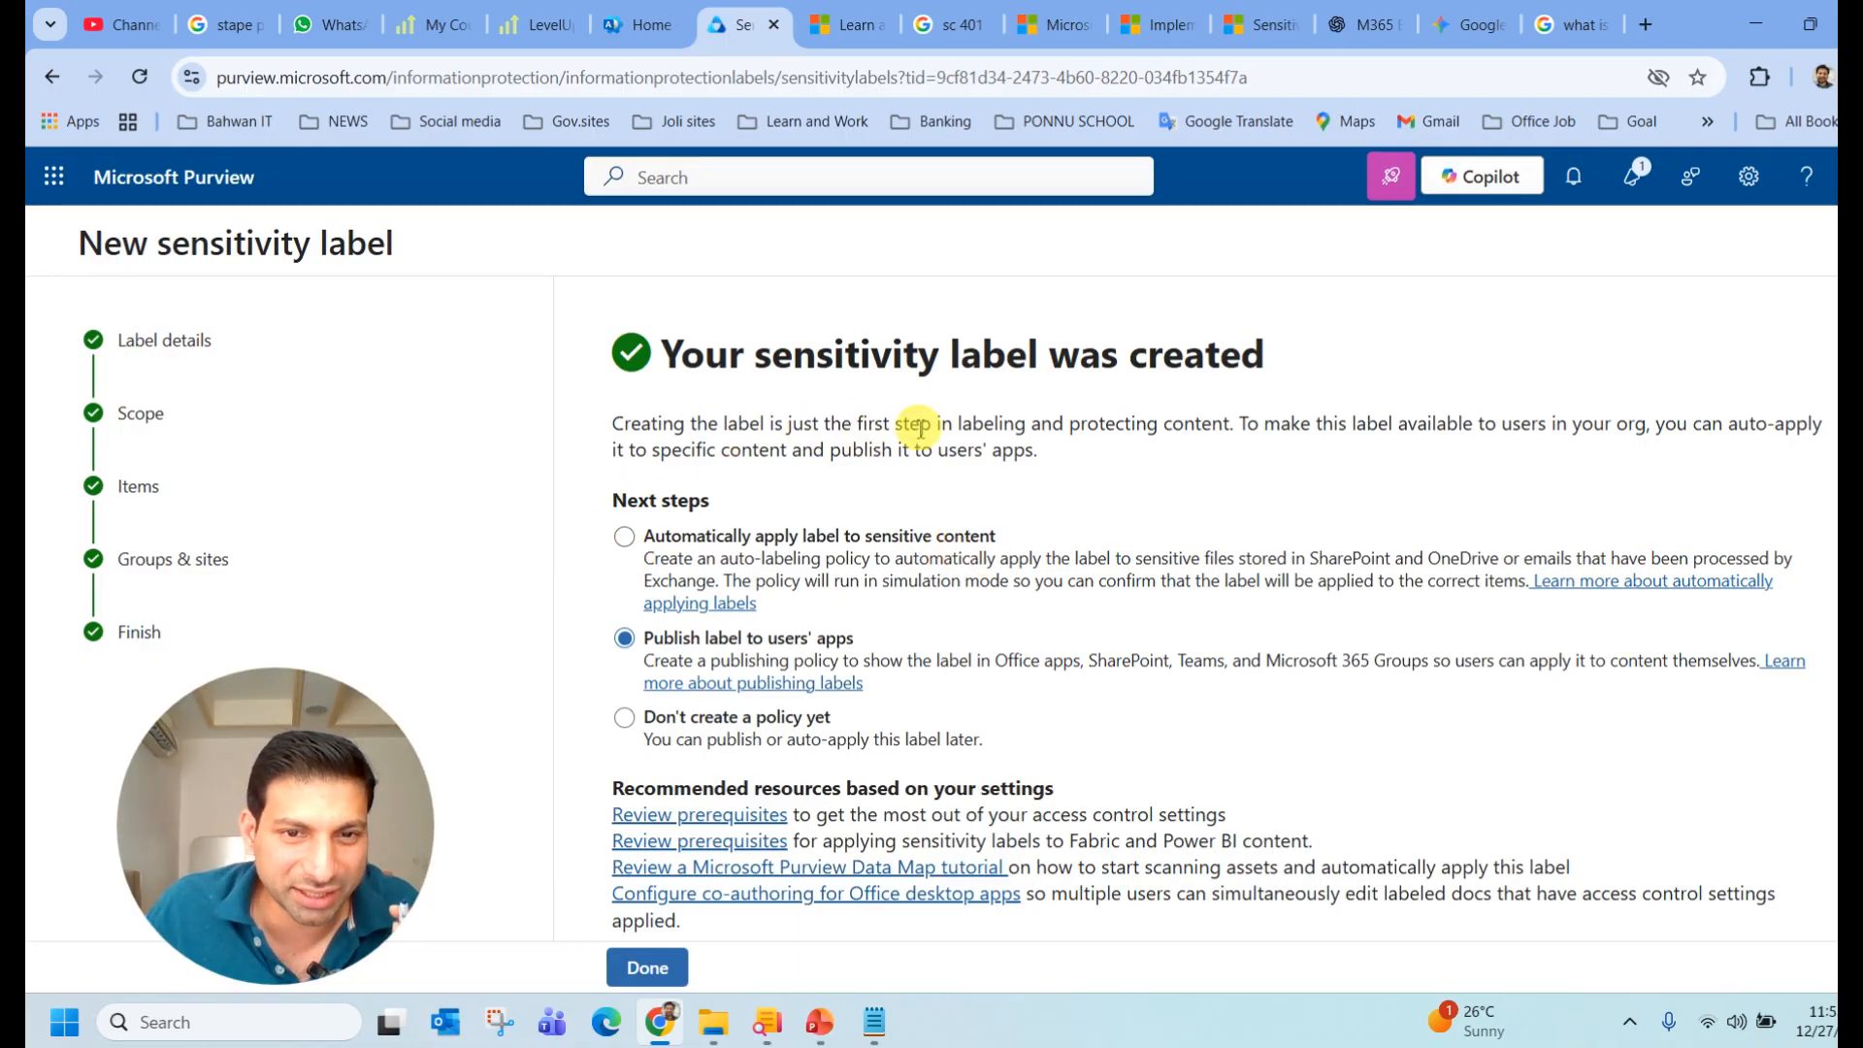
Read the introduction to the next steps for making the new label available to users
drag(1231, 424, 1196, 424)
drag(1067, 427, 589, 436)
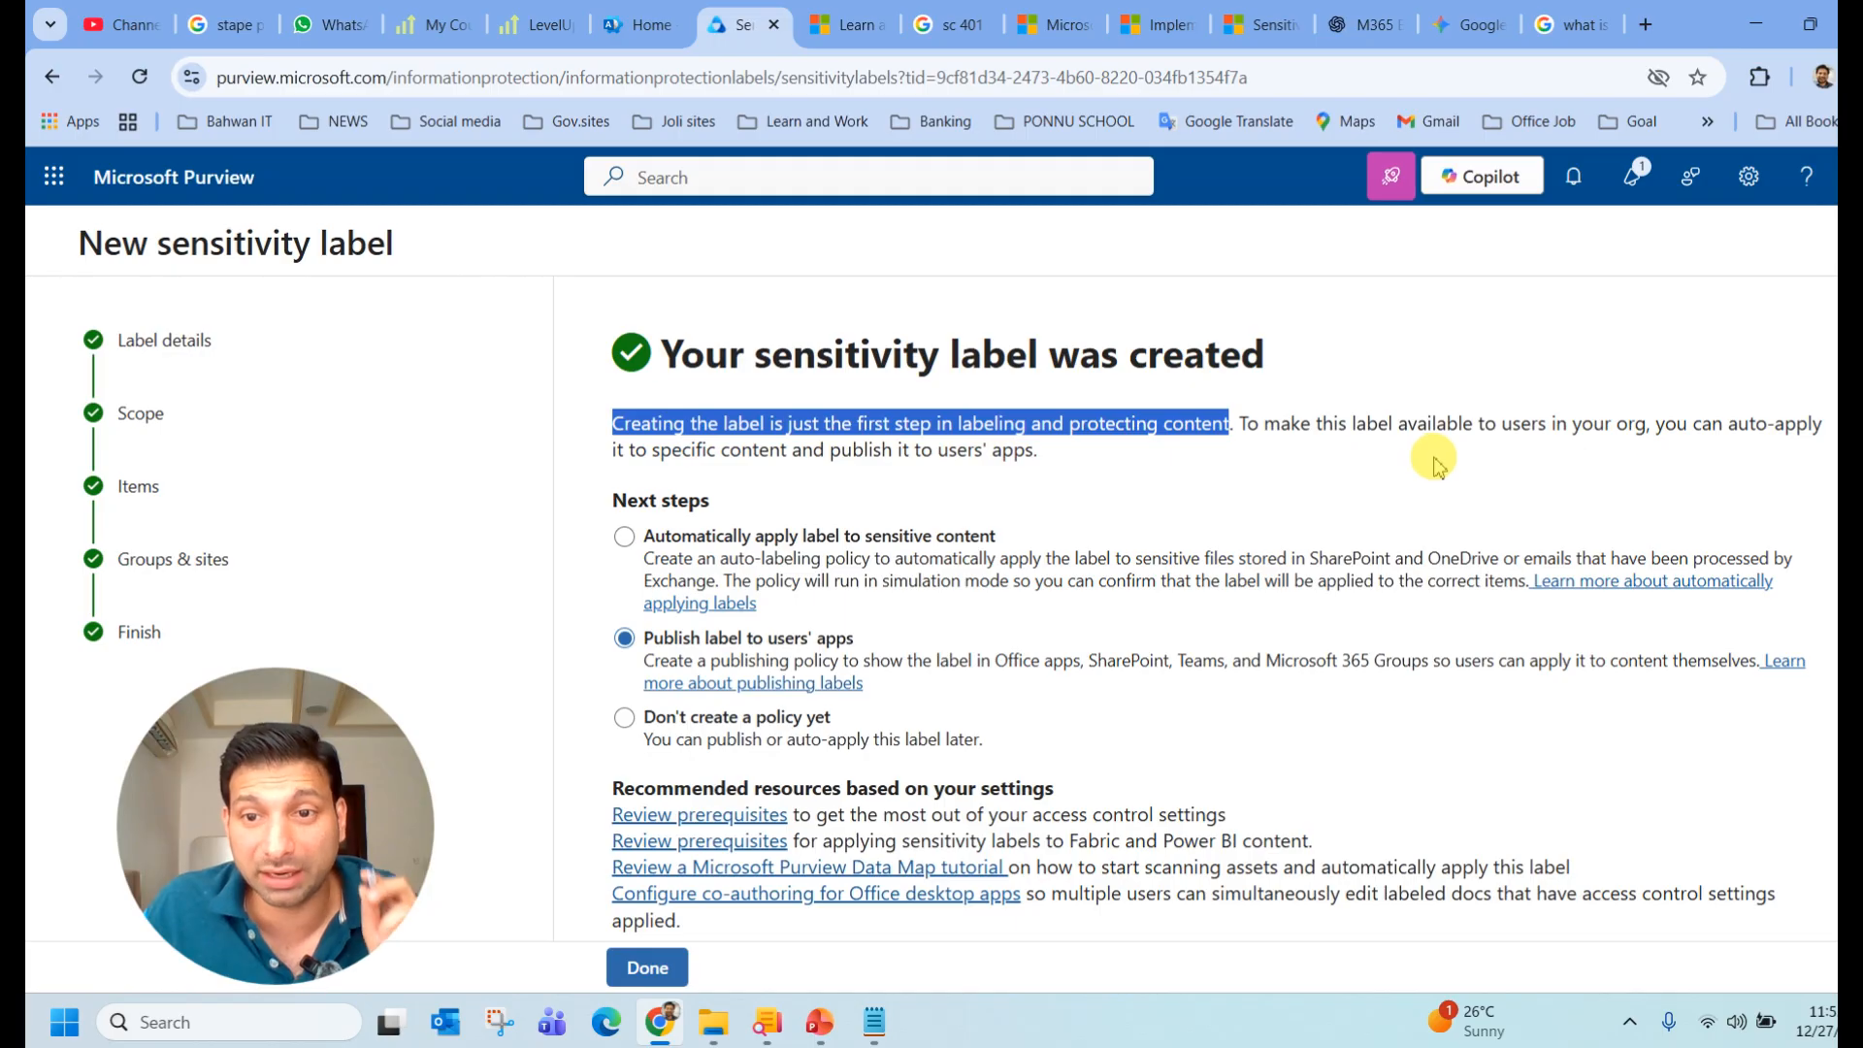
click(1572, 423)
drag(1644, 426, 1262, 425)
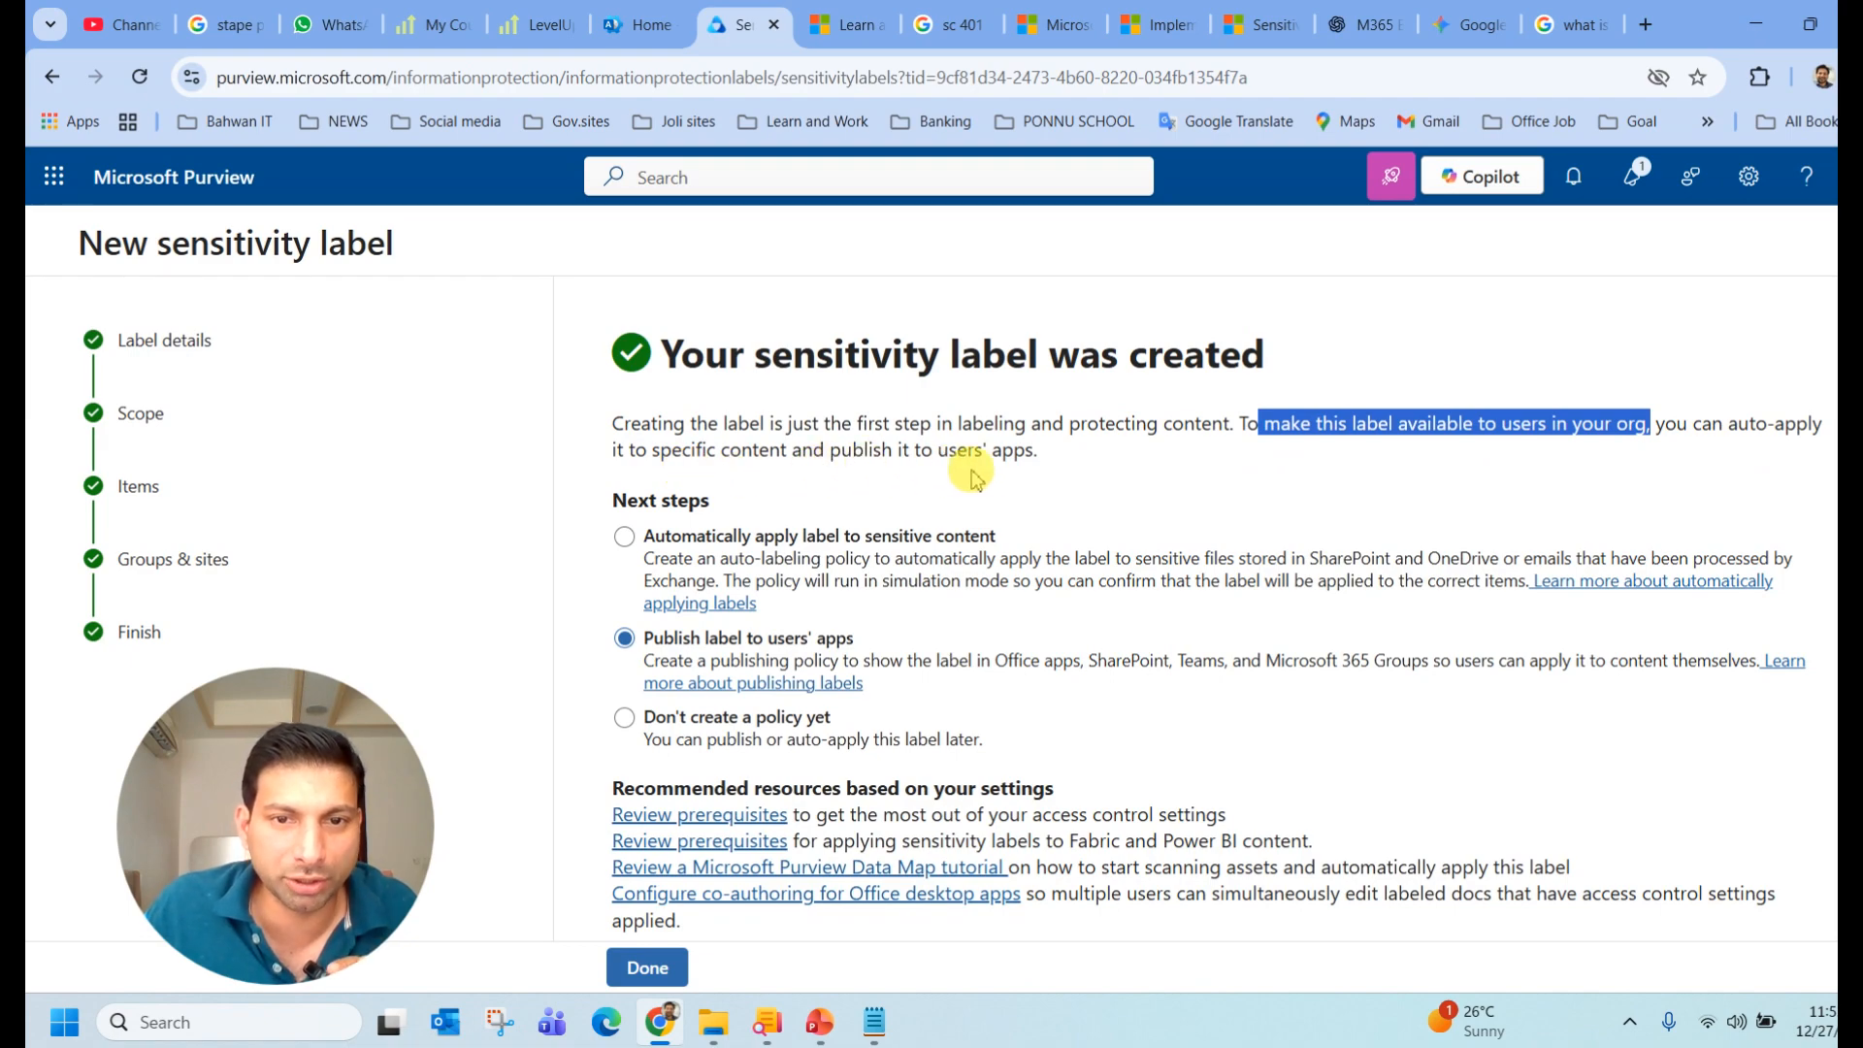
drag(1035, 452, 752, 482)
click(721, 506)
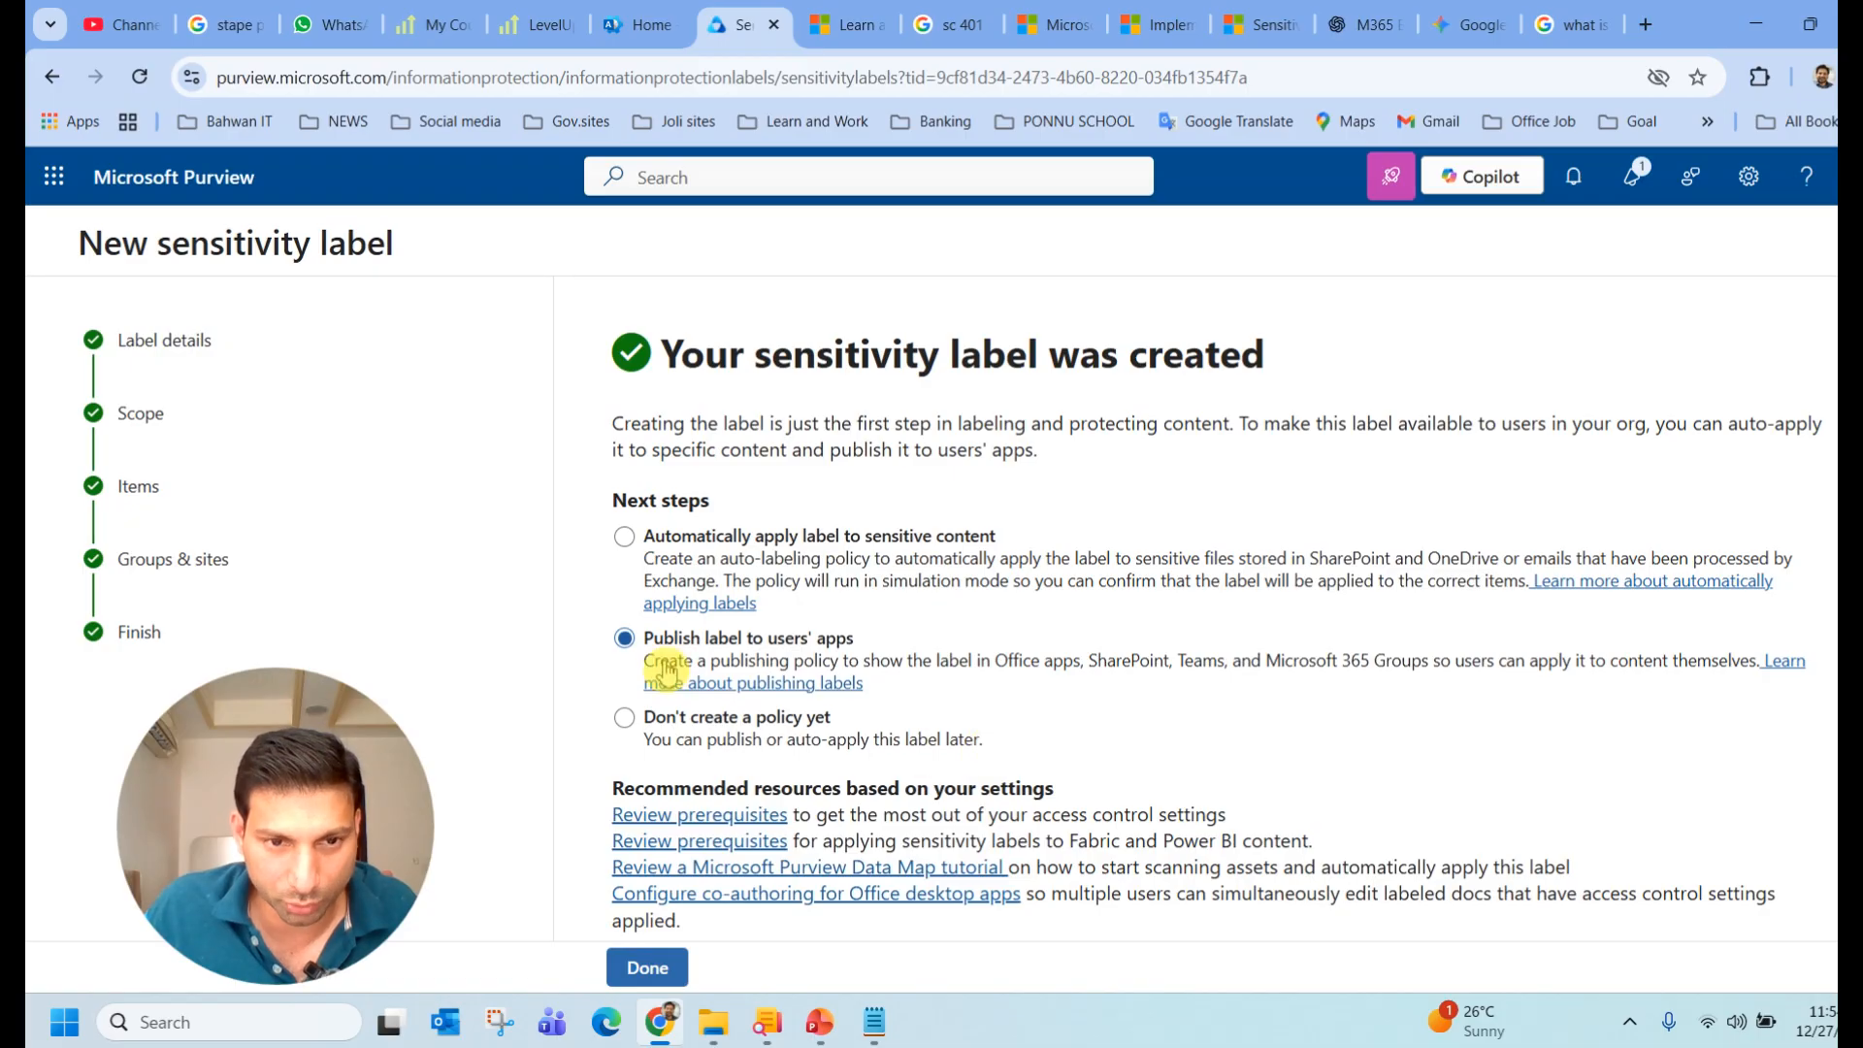
Choose automatic application of the label to sensitive content and start creating the proposed auto-labeling policy
click(646, 968)
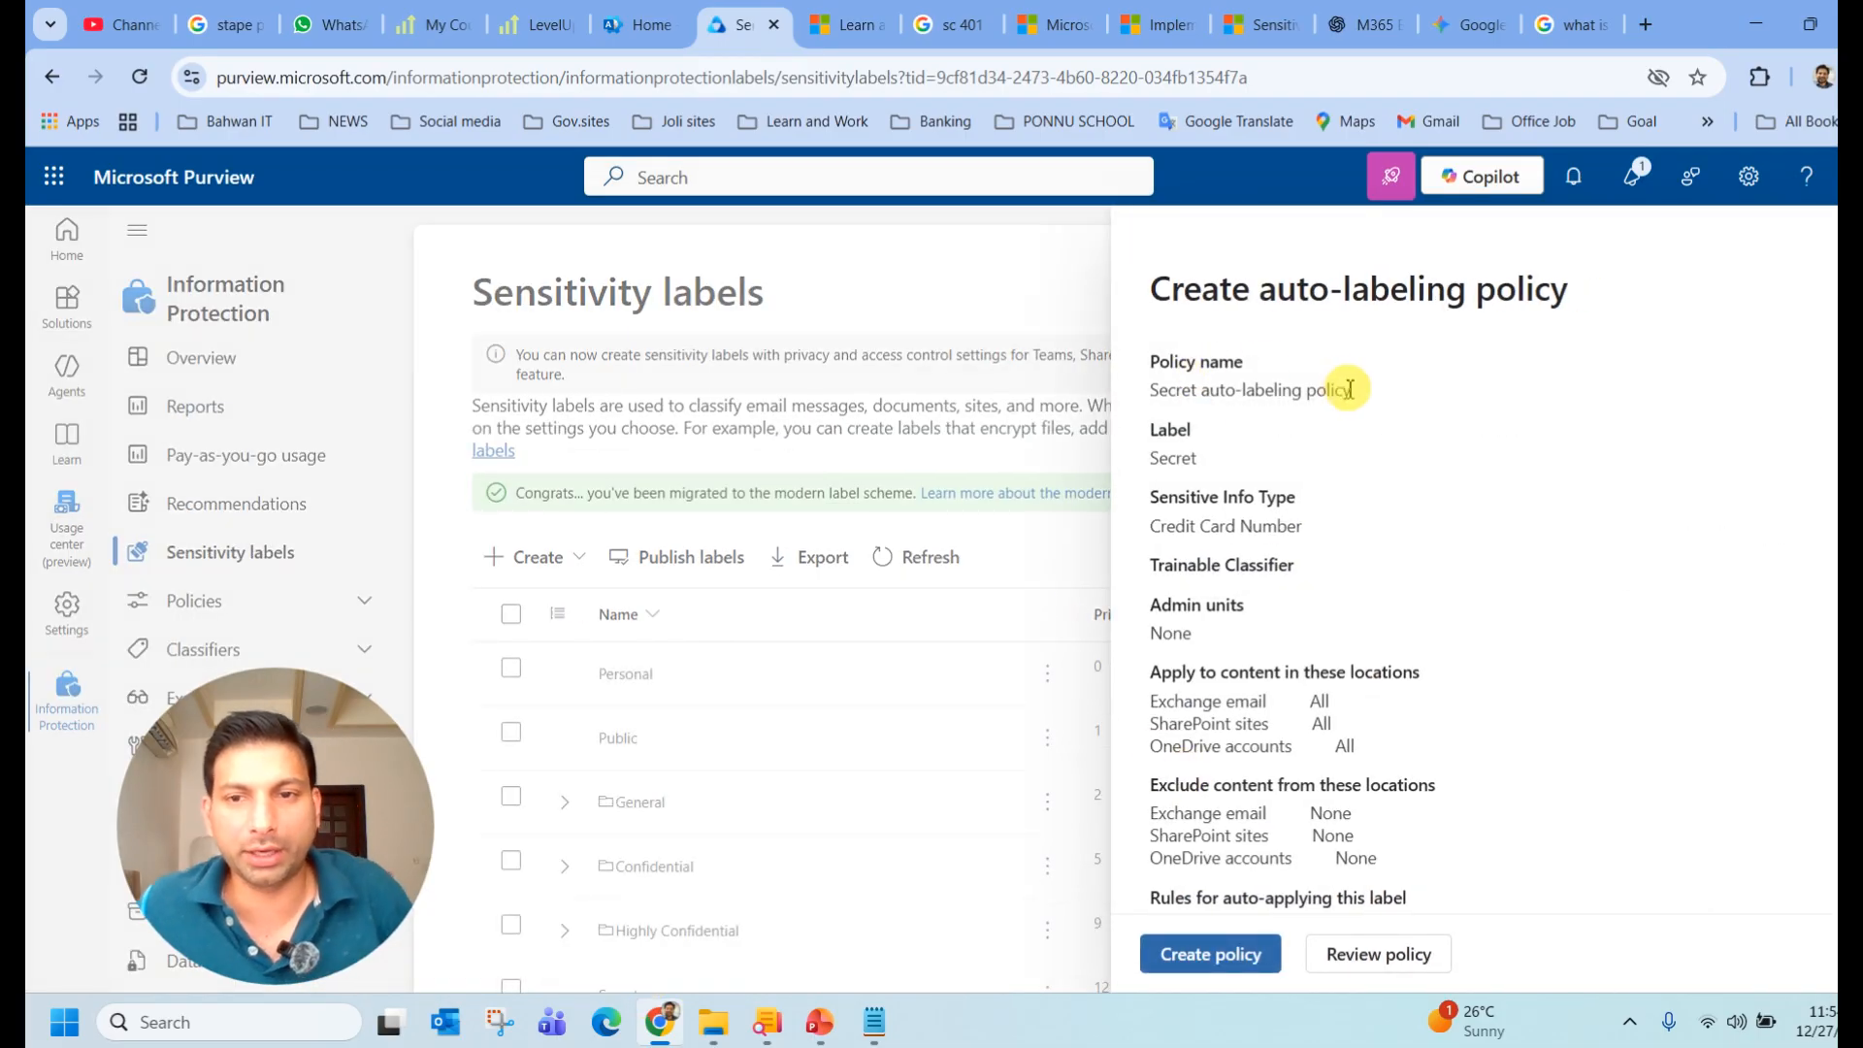
scroll(1349, 687, down, 2)
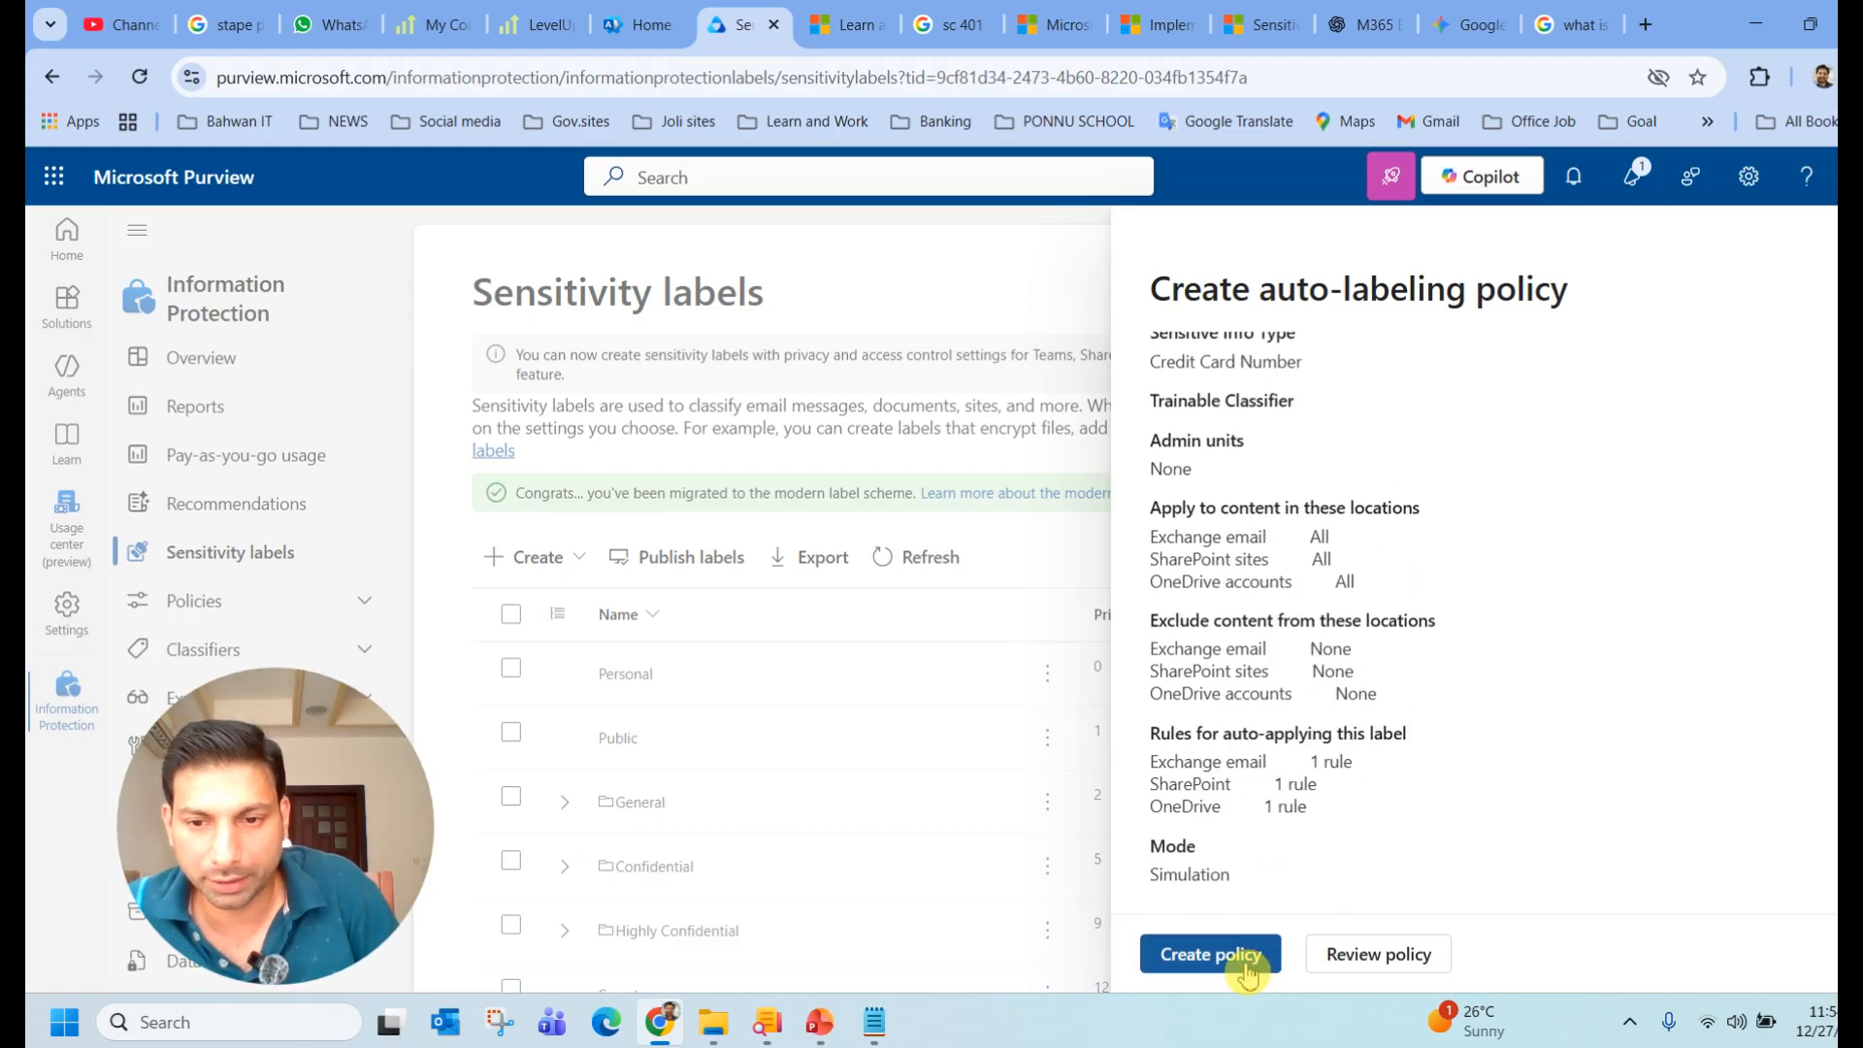
click(1245, 961)
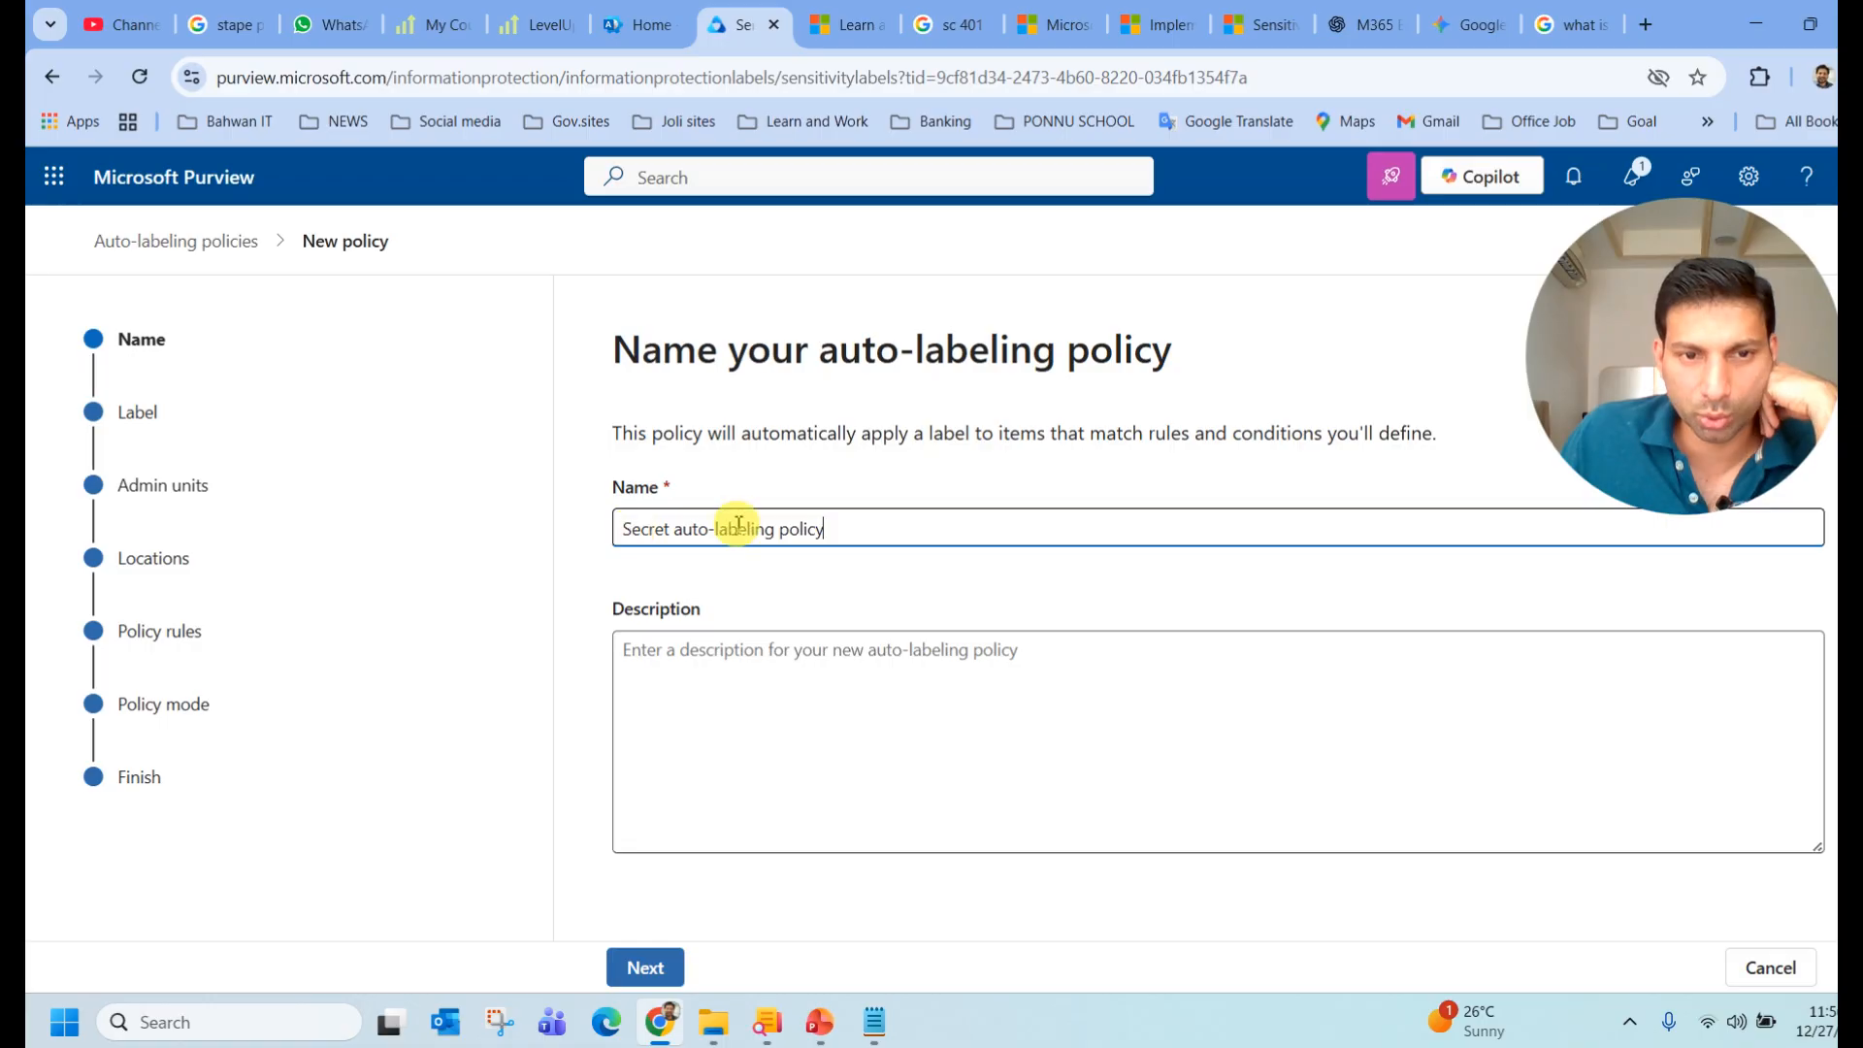
Accept "Secret auto-labeling policy" as the name, the Secret label and Full directory scope, and continue to the policy's locations
click(654, 976)
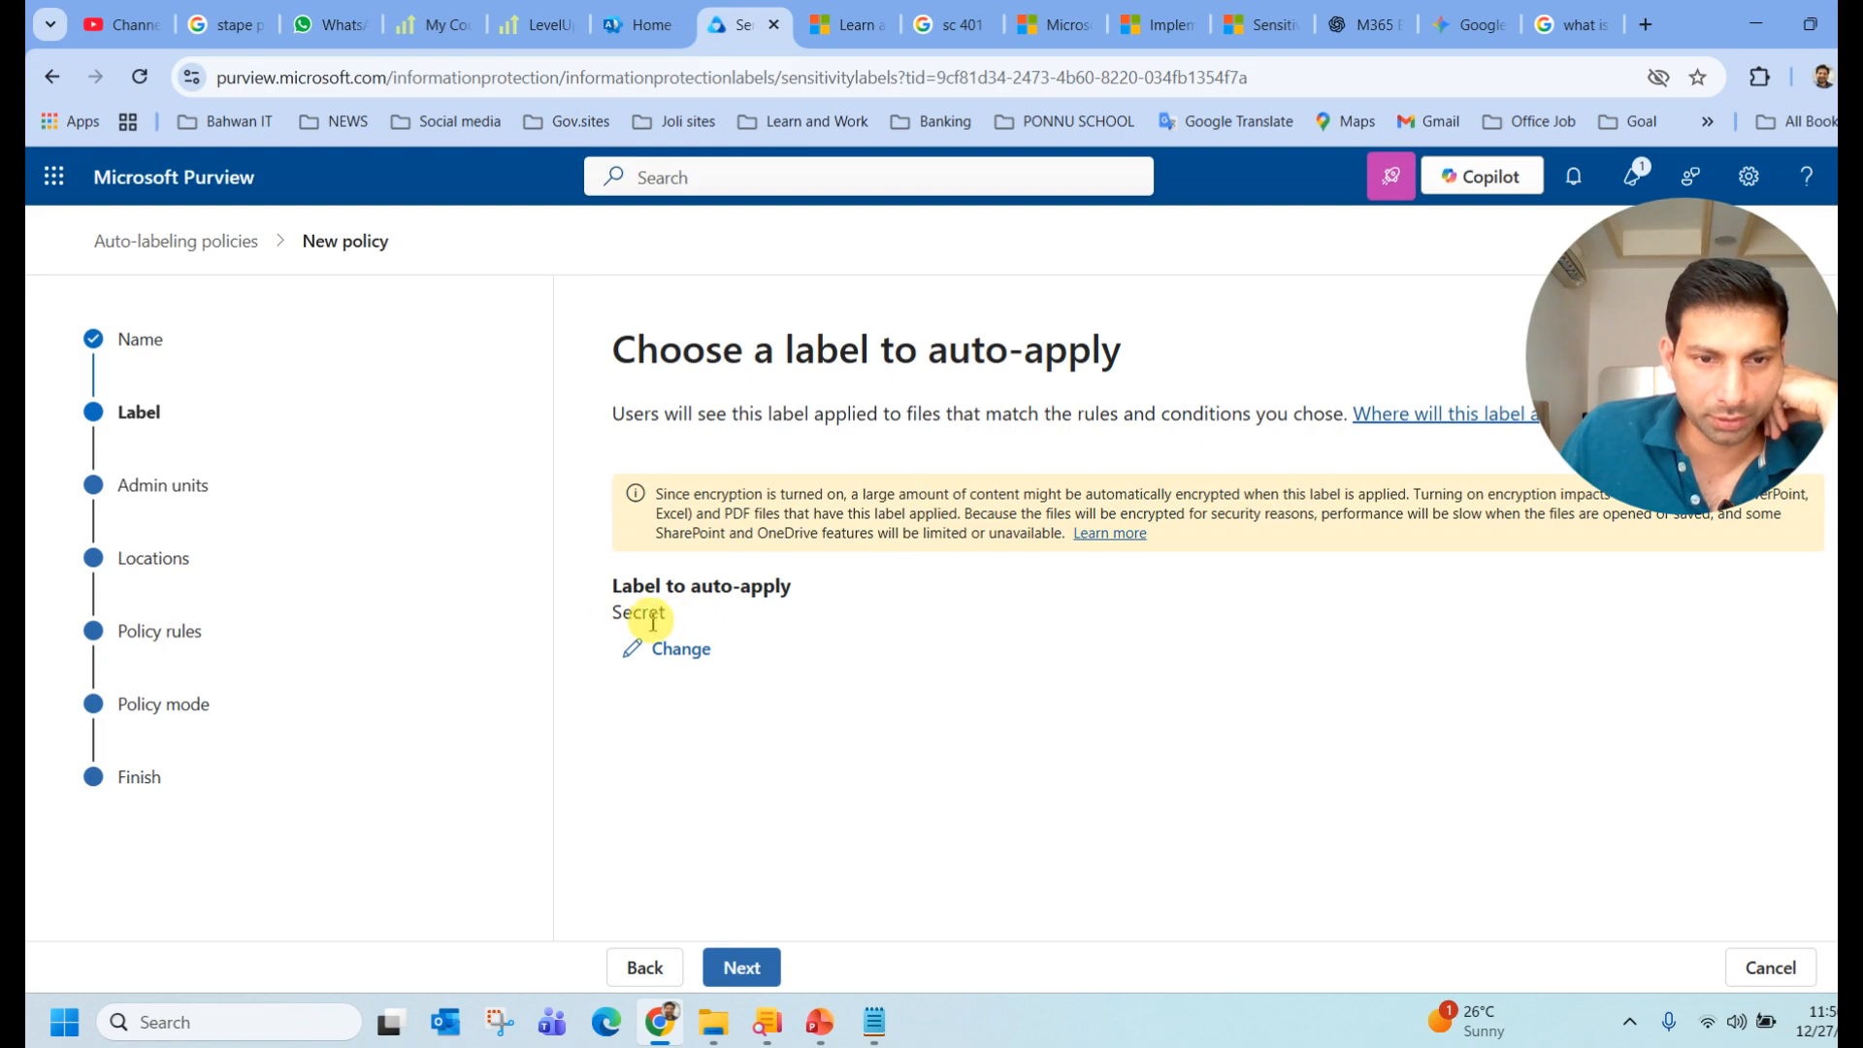
click(755, 978)
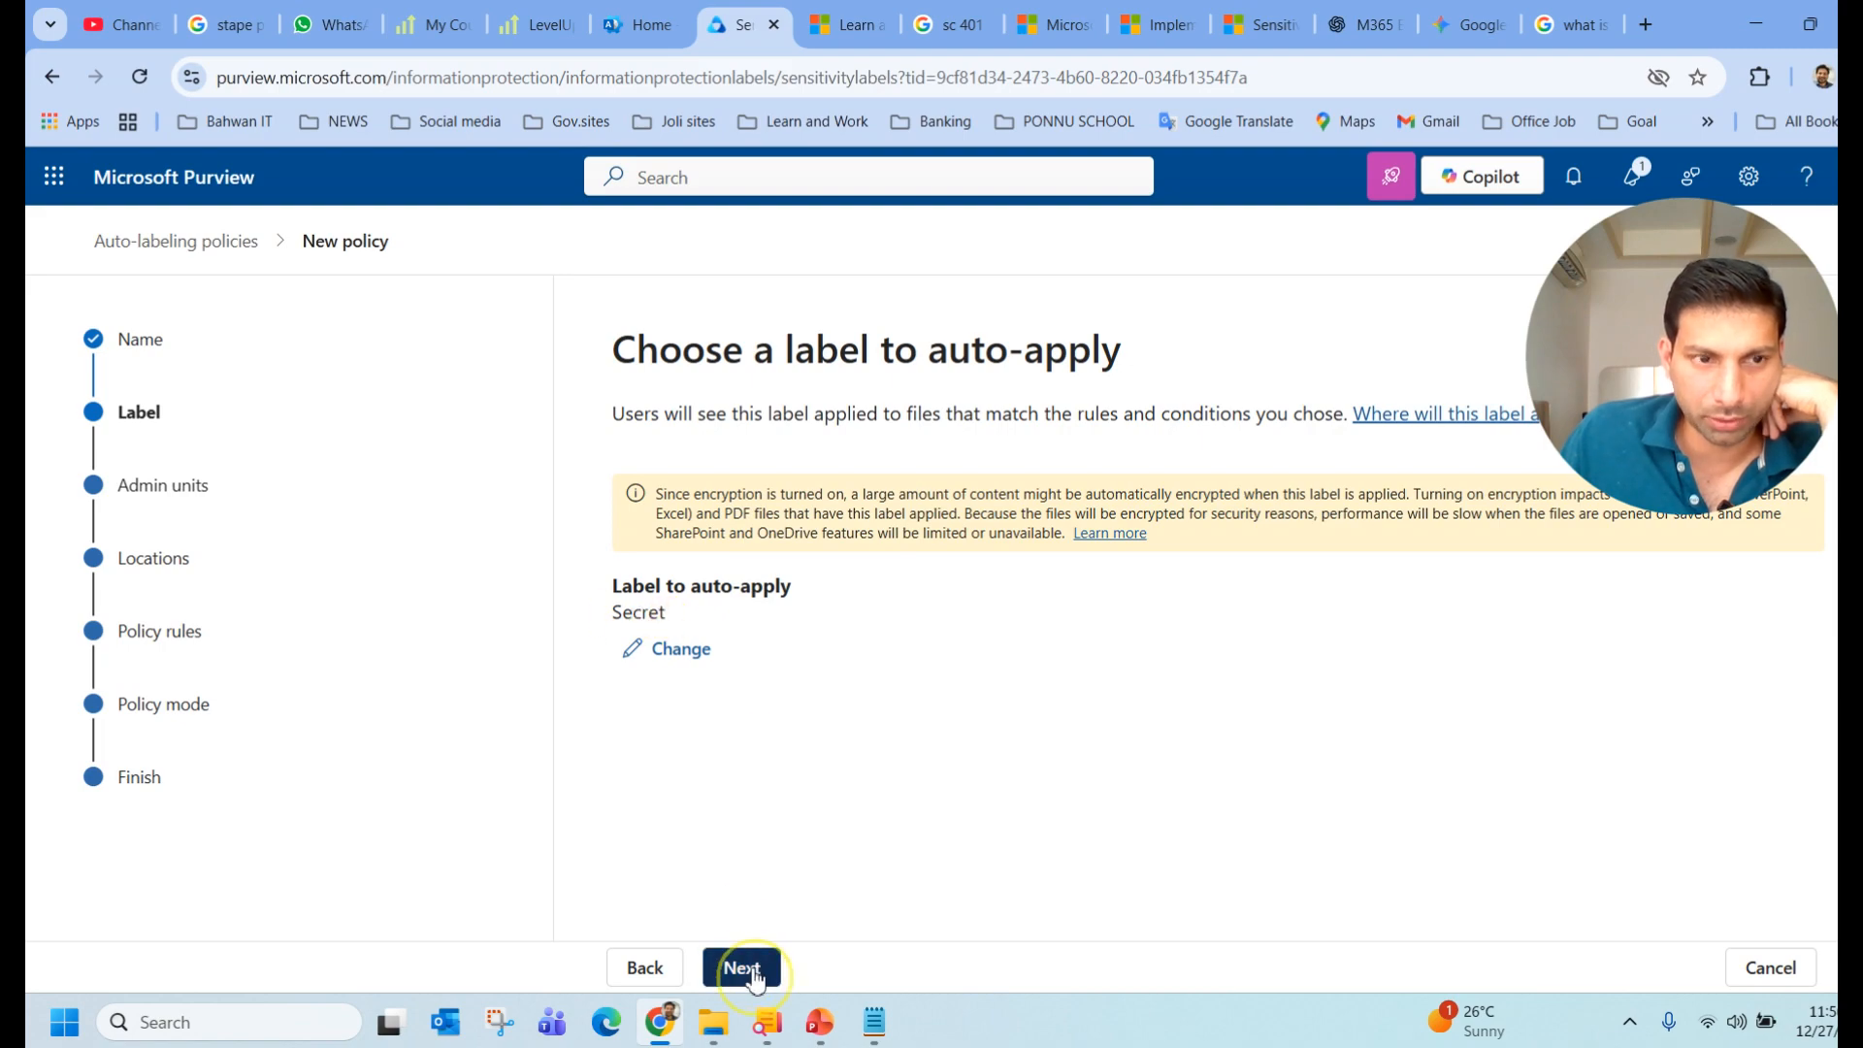
click(745, 970)
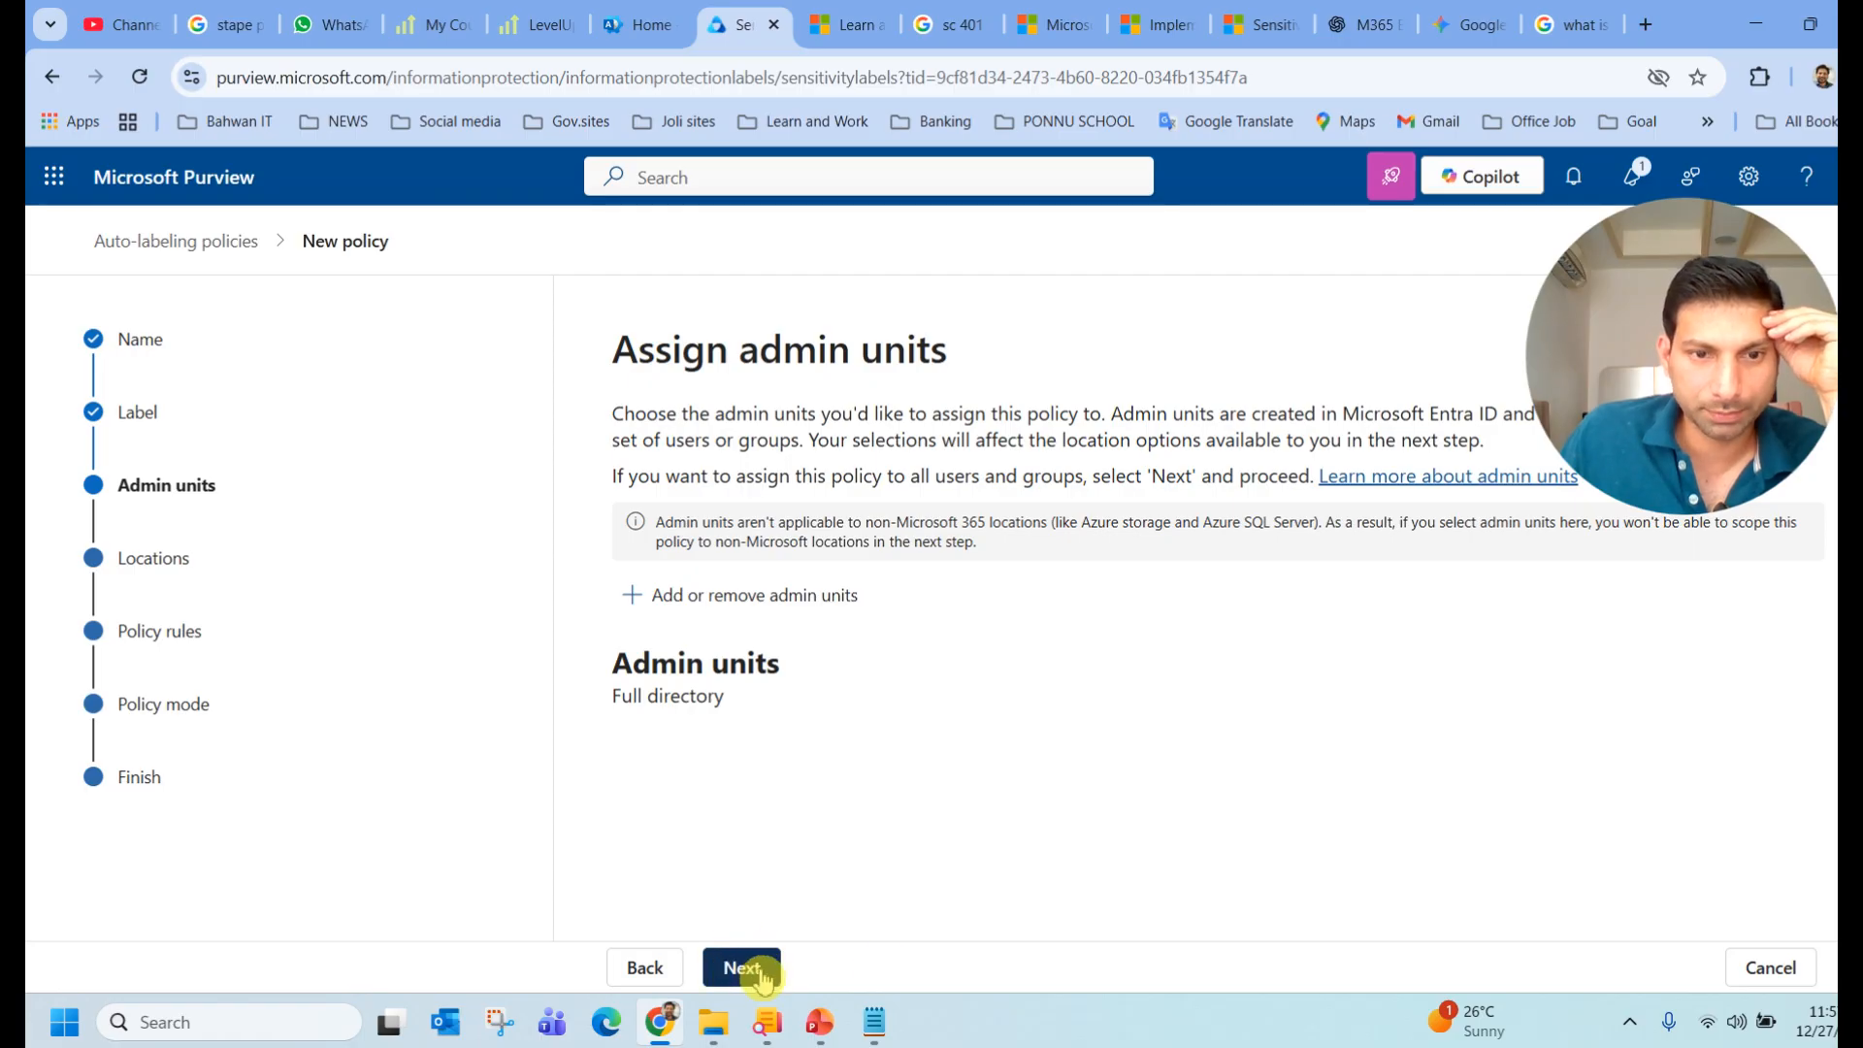
click(743, 968)
scroll(726, 809, down, 1)
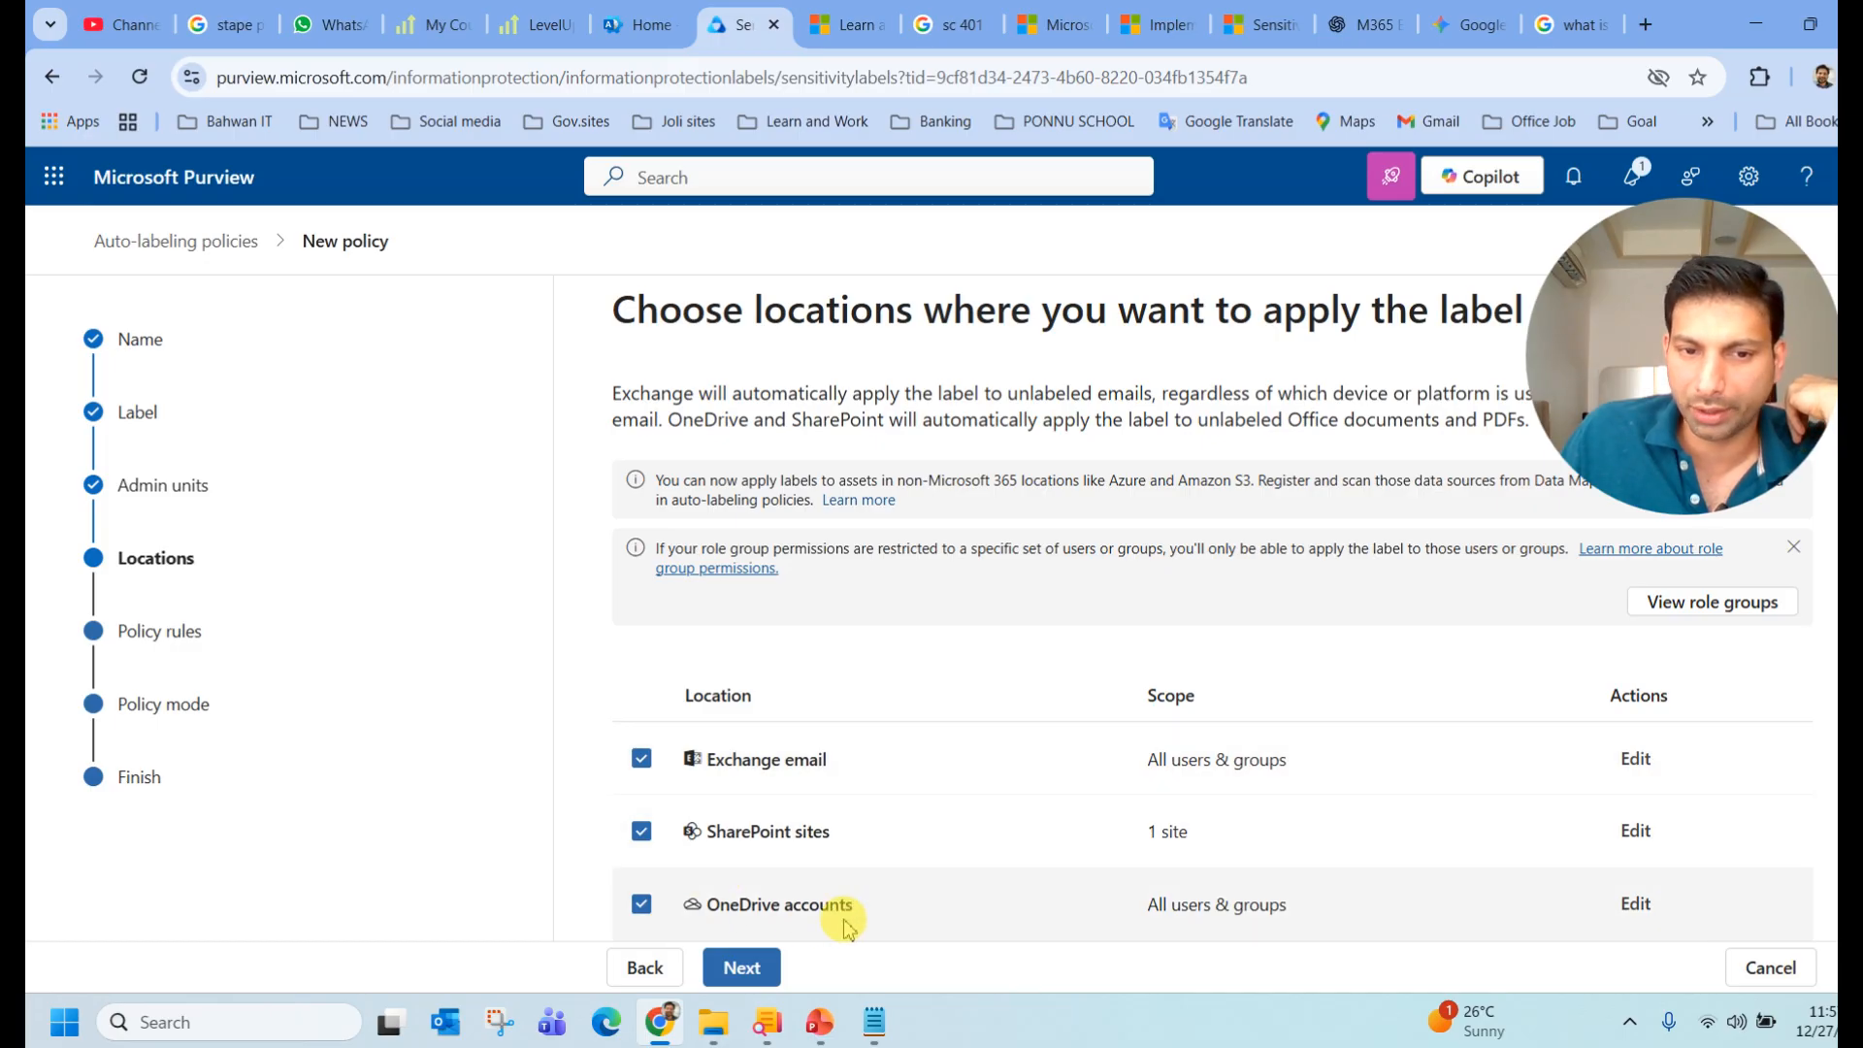
Keep the Exchange, SharePoint and OneDrive locations with common rules, and accept the Secret rule after reviewing its Credit Card Number condition
click(744, 978)
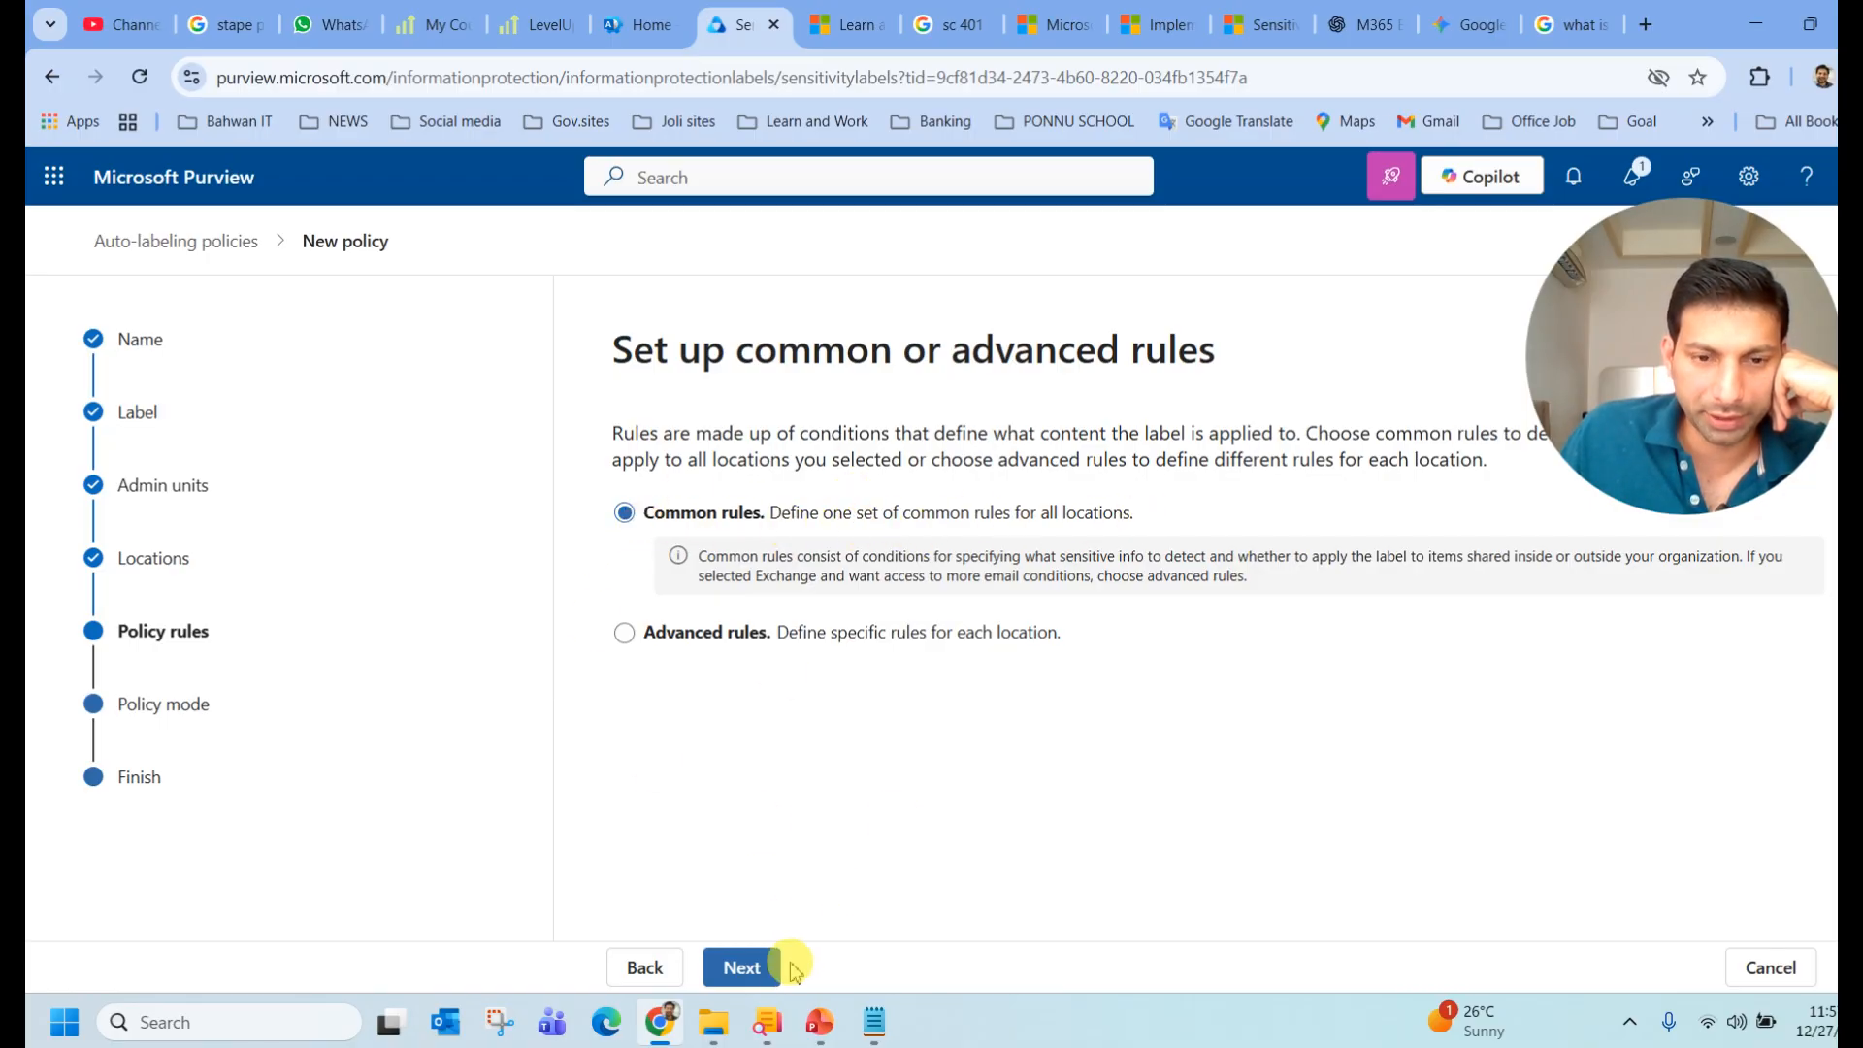
click(747, 966)
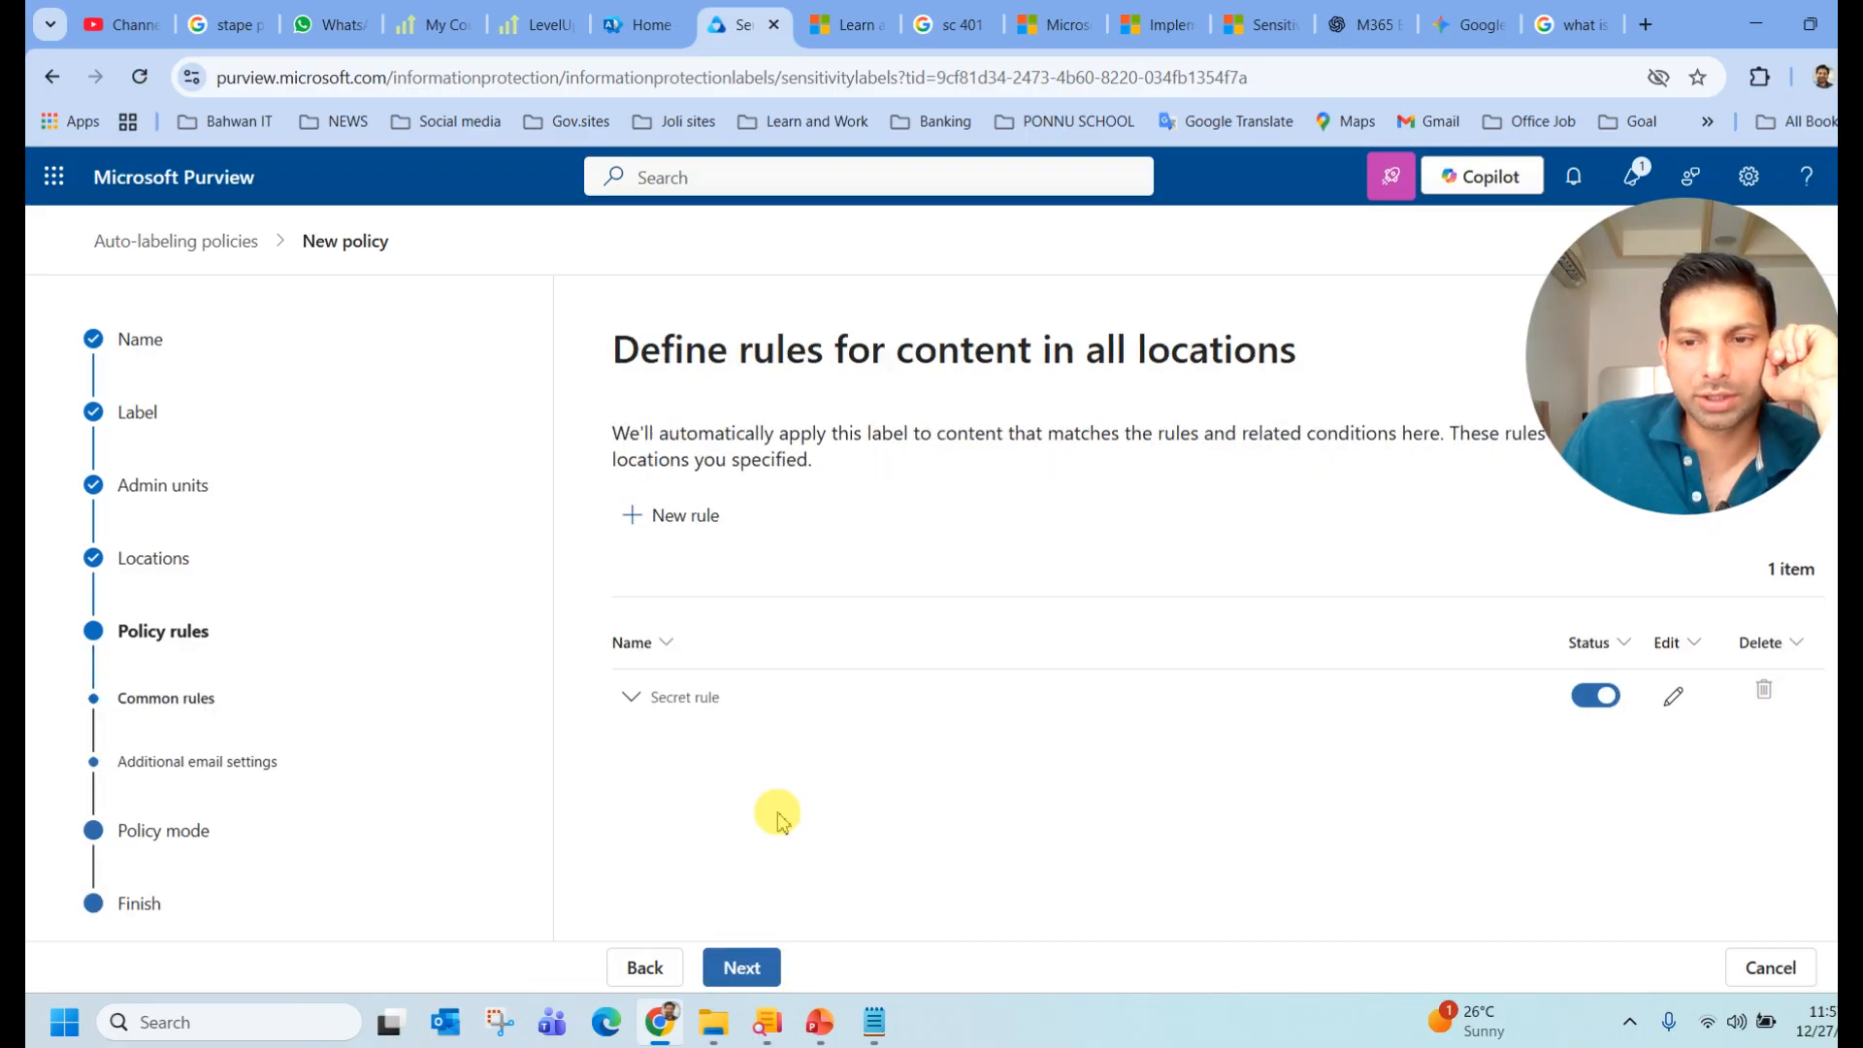
click(649, 705)
drag(958, 776, 569, 748)
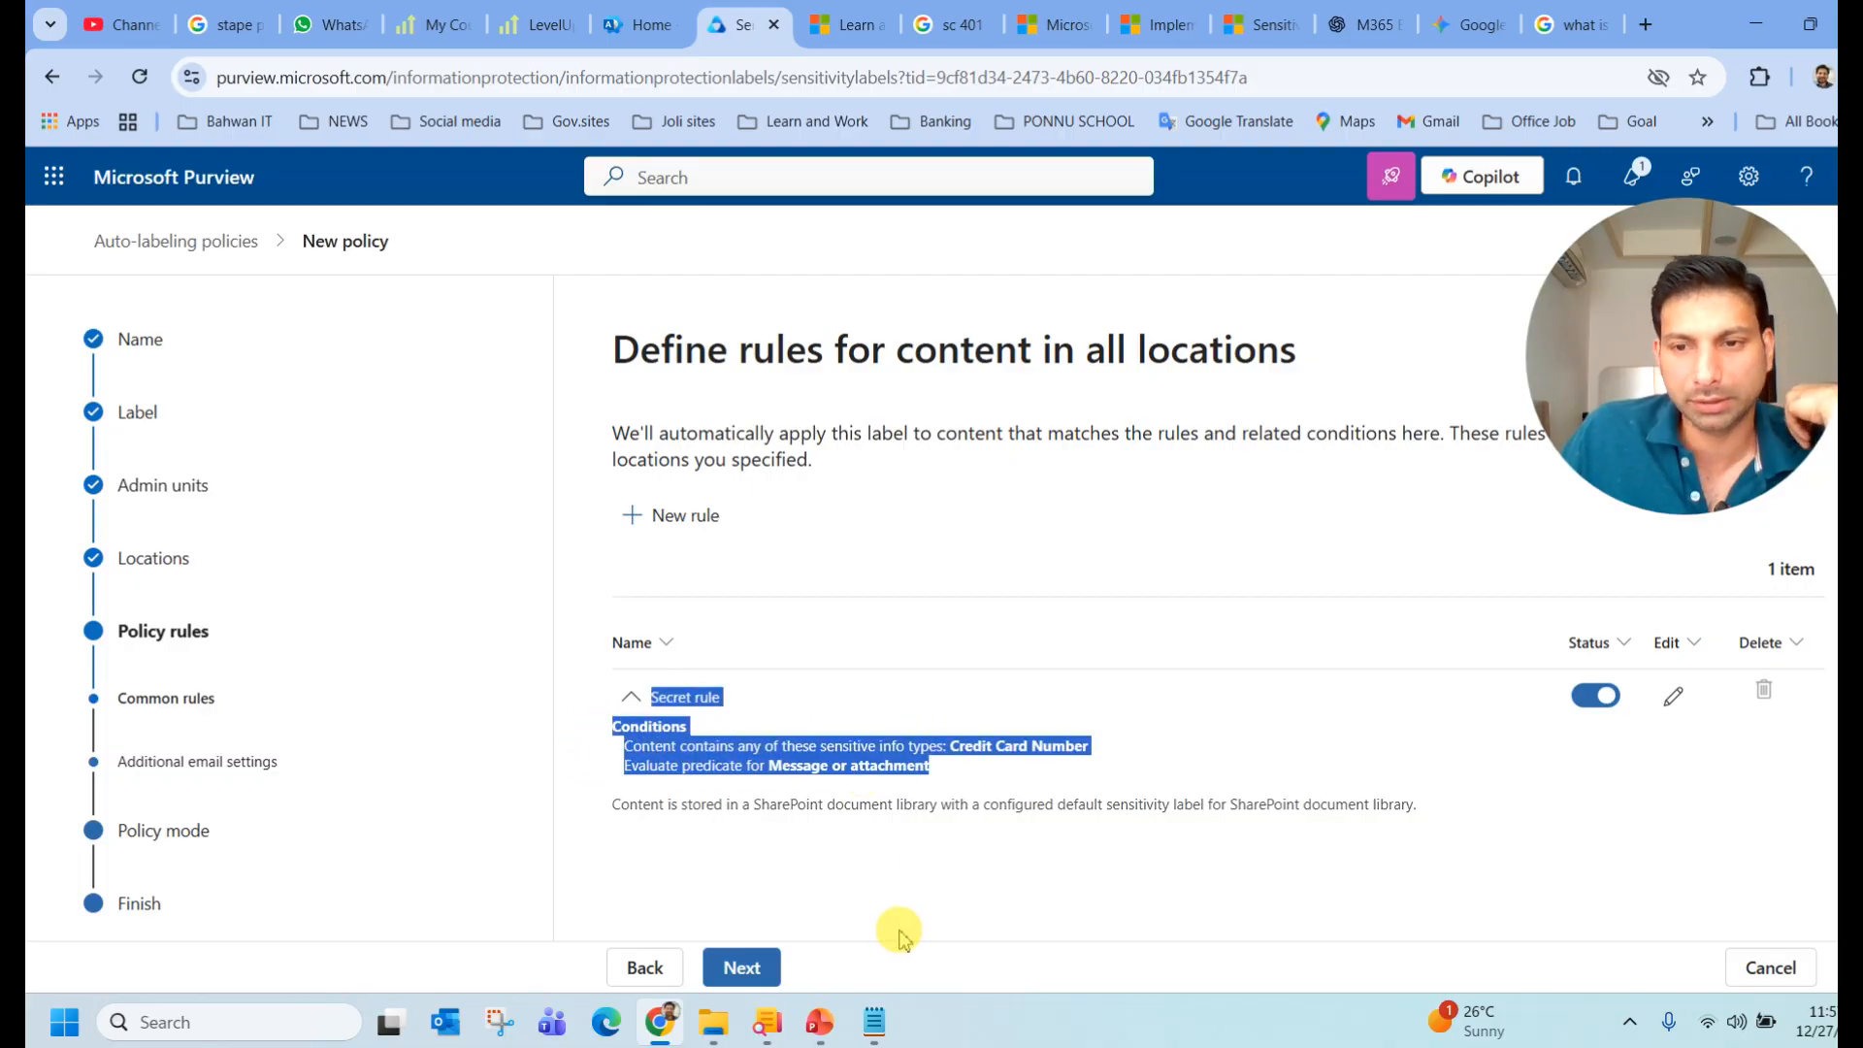
click(746, 969)
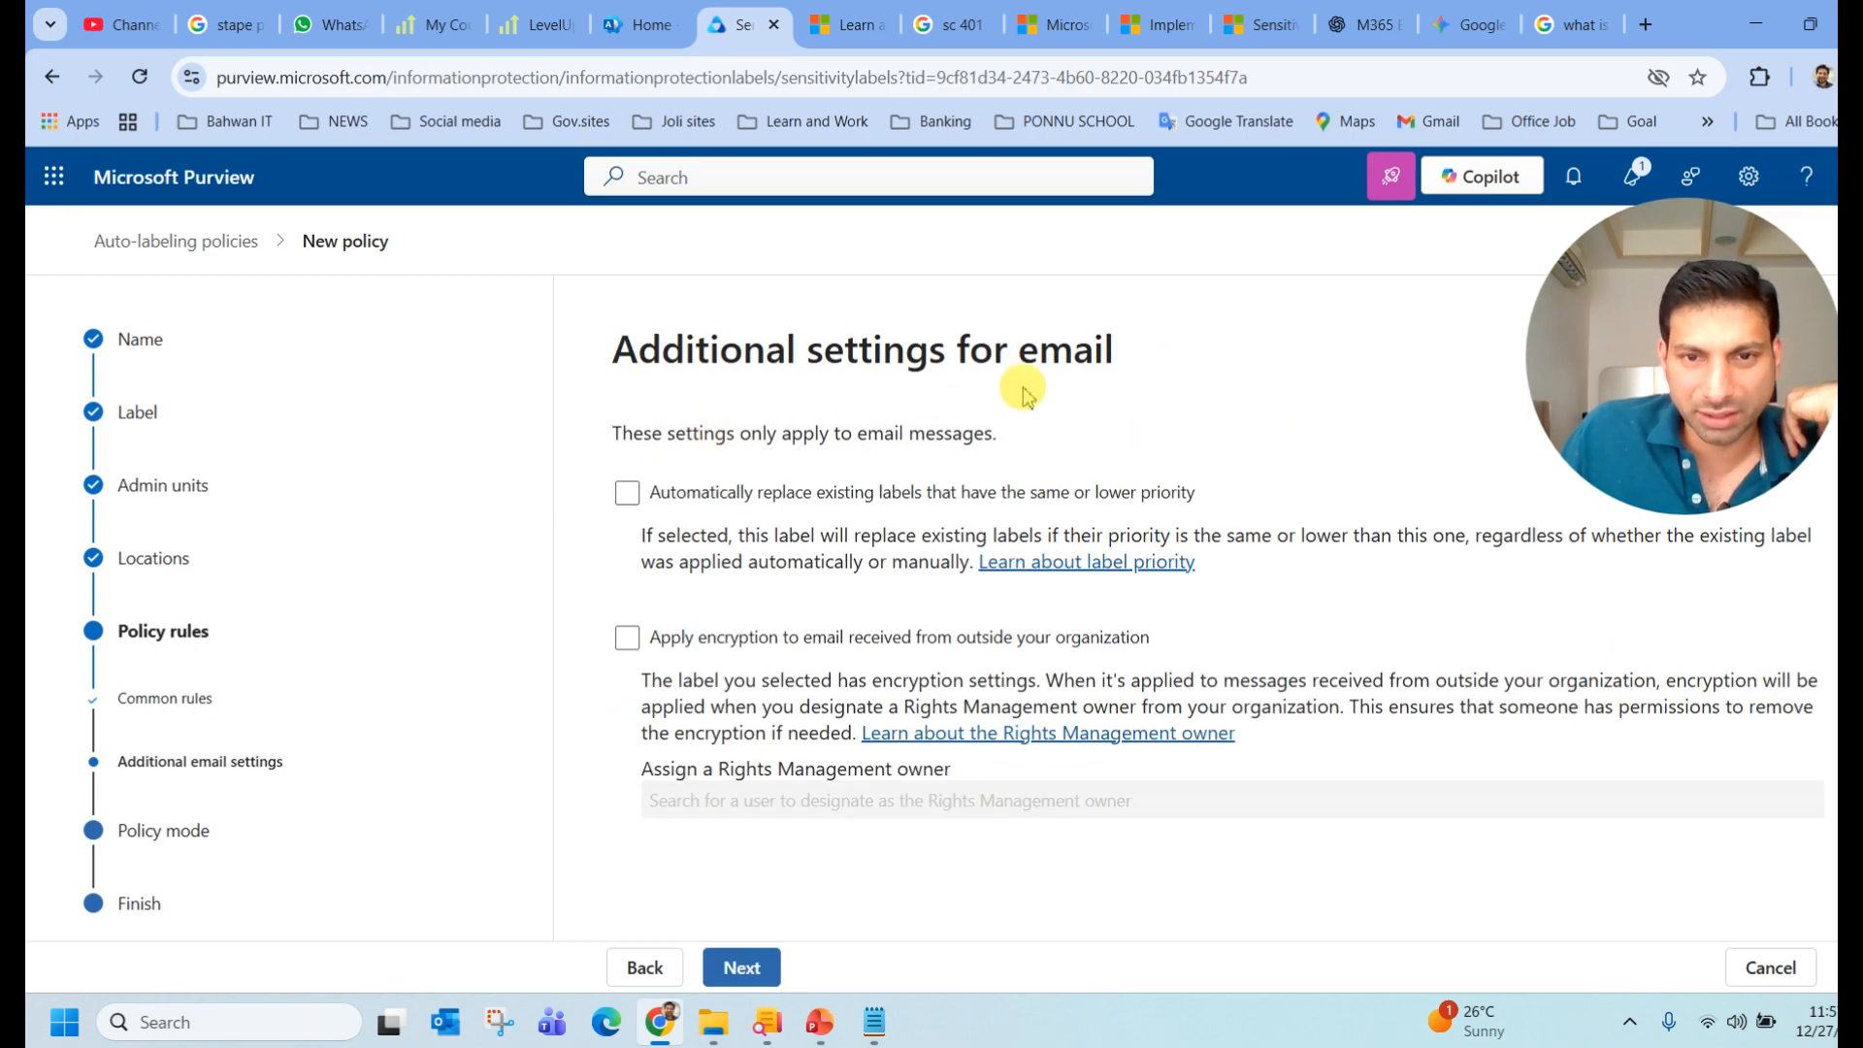
Leave both additional email settings unselected and create the auto-labeling policy in simulation mode
drag(968, 562, 713, 468)
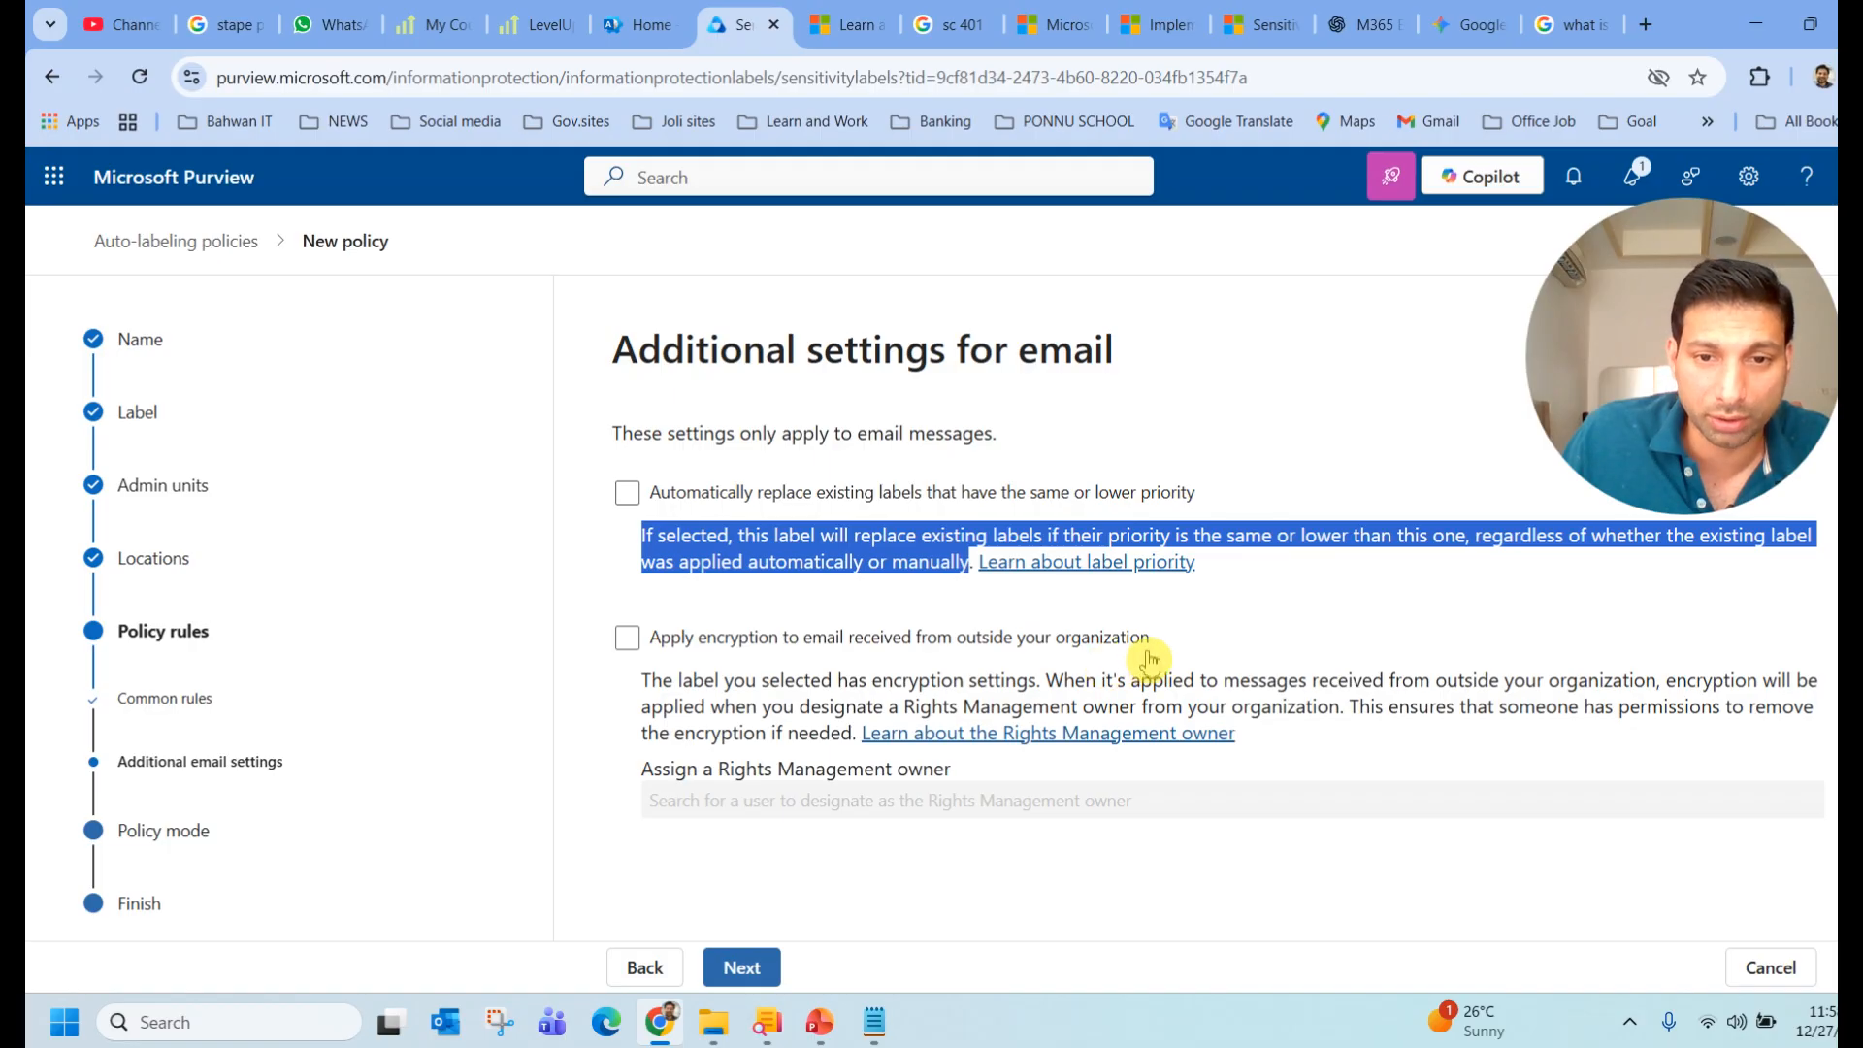
click(733, 970)
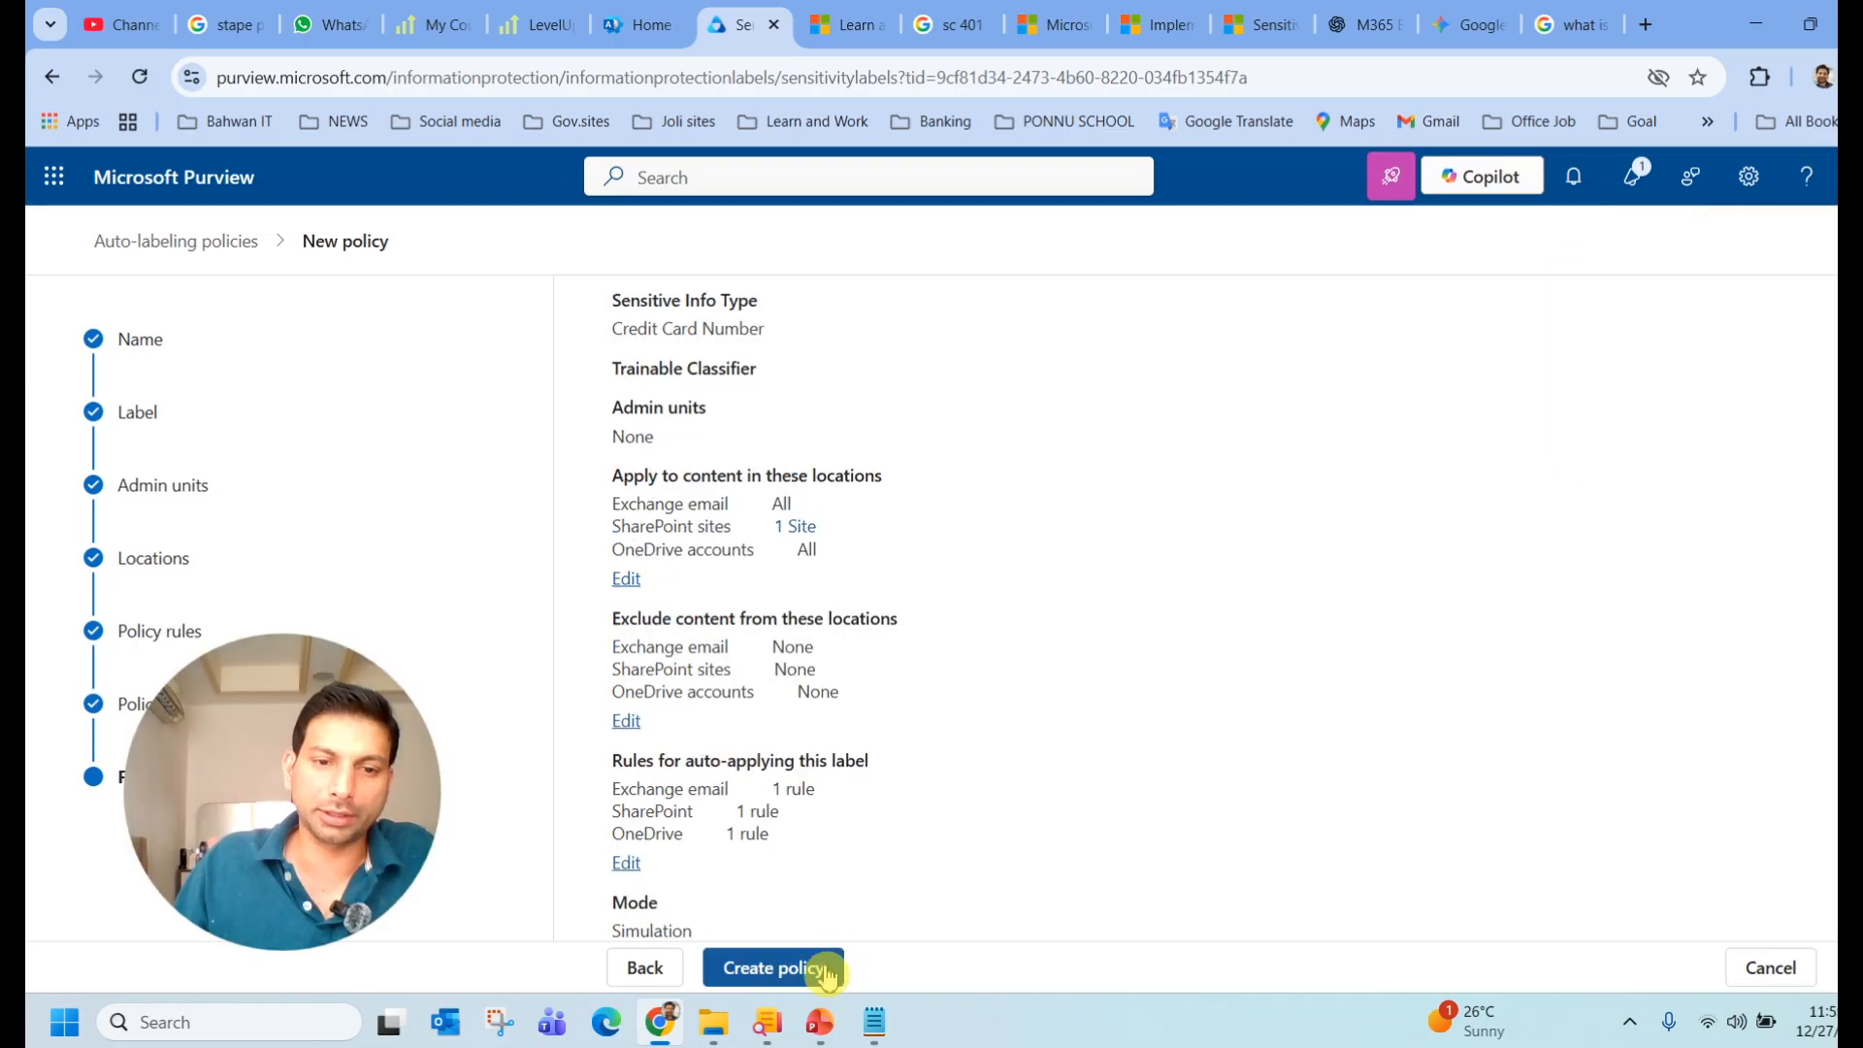
click(769, 967)
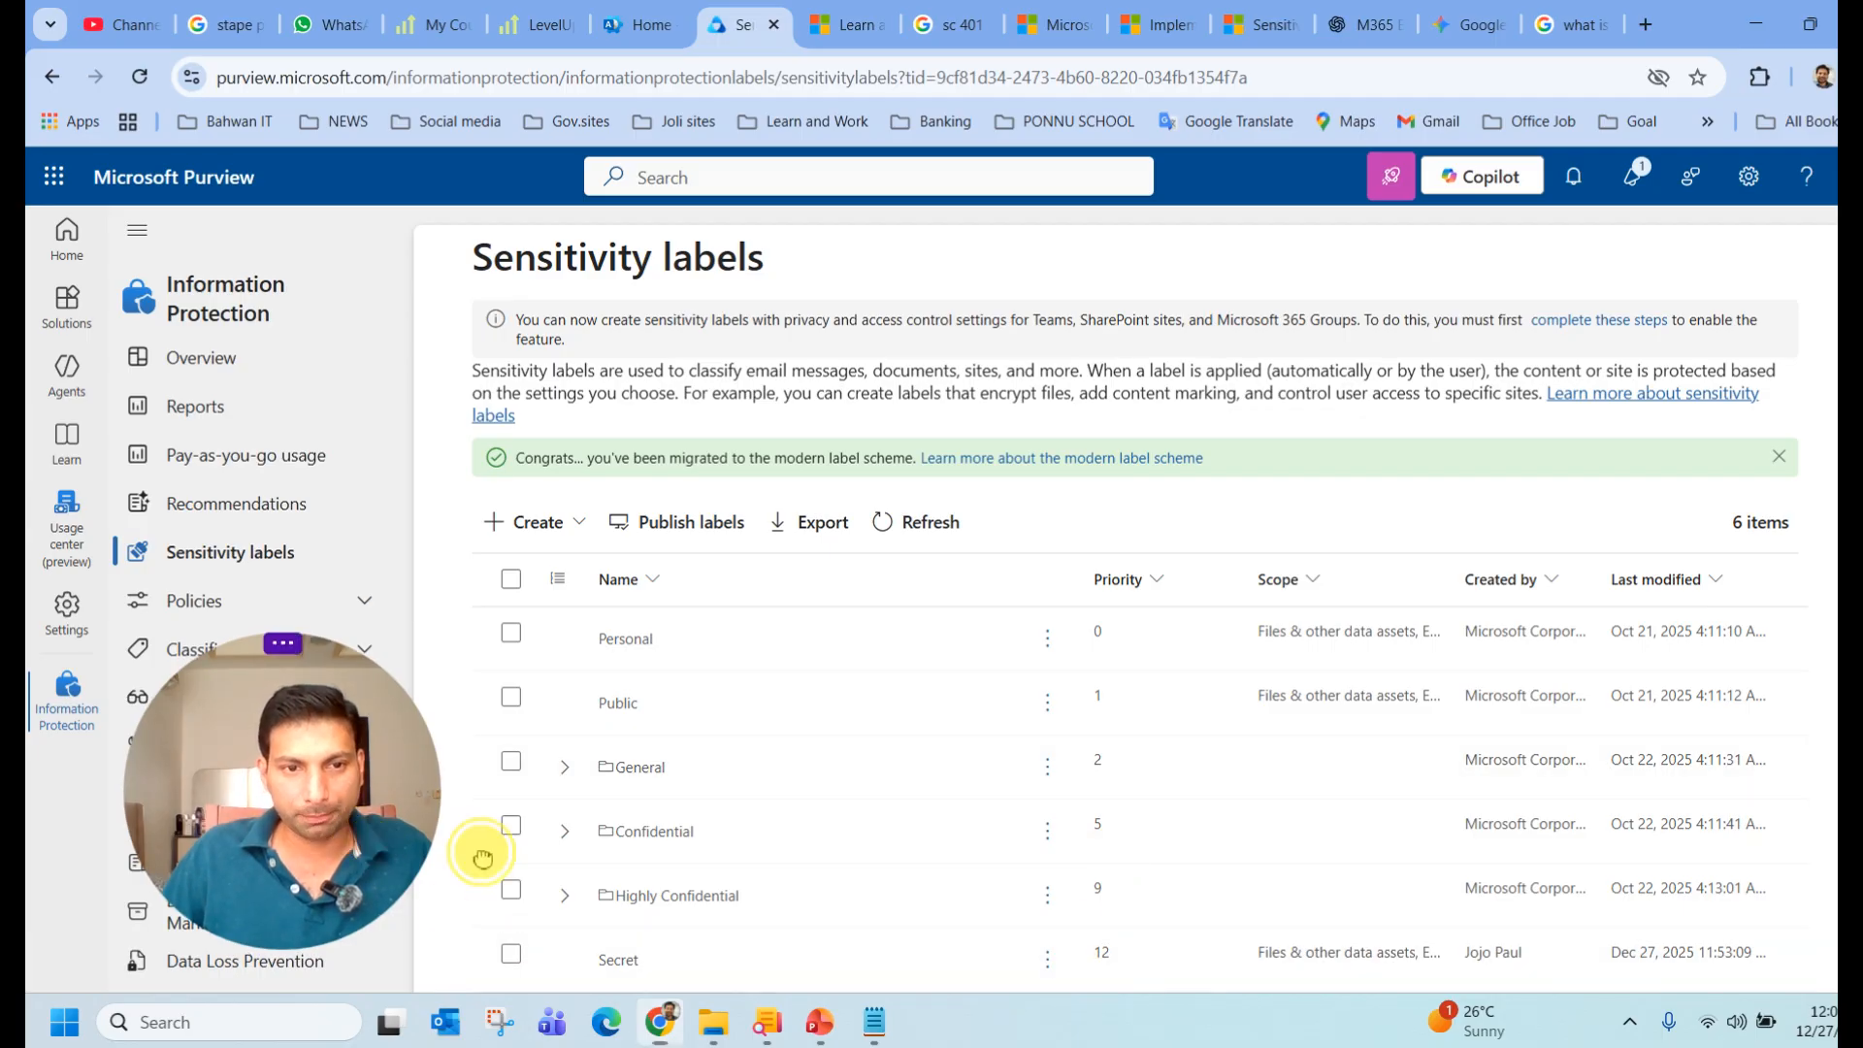
View the label publishing policies and examine the list of auto-labeling policies for the new Secret policy
click(342, 607)
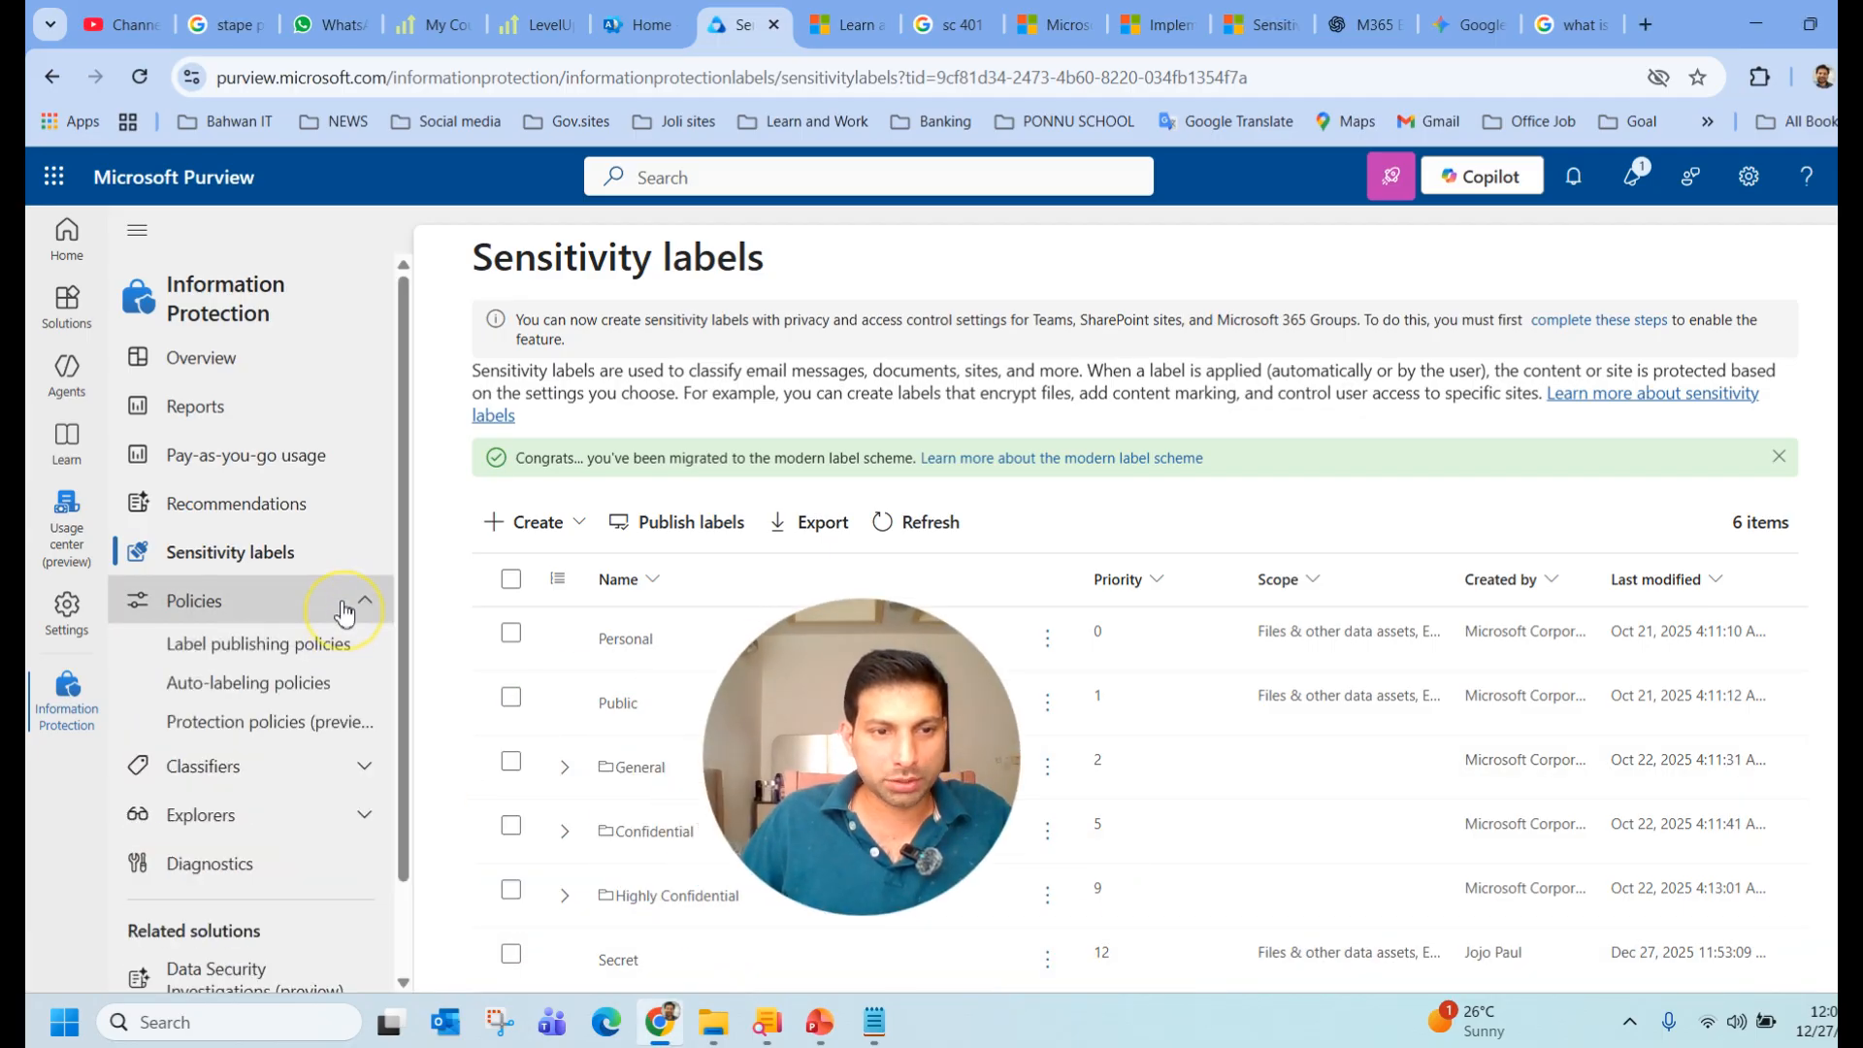
click(287, 664)
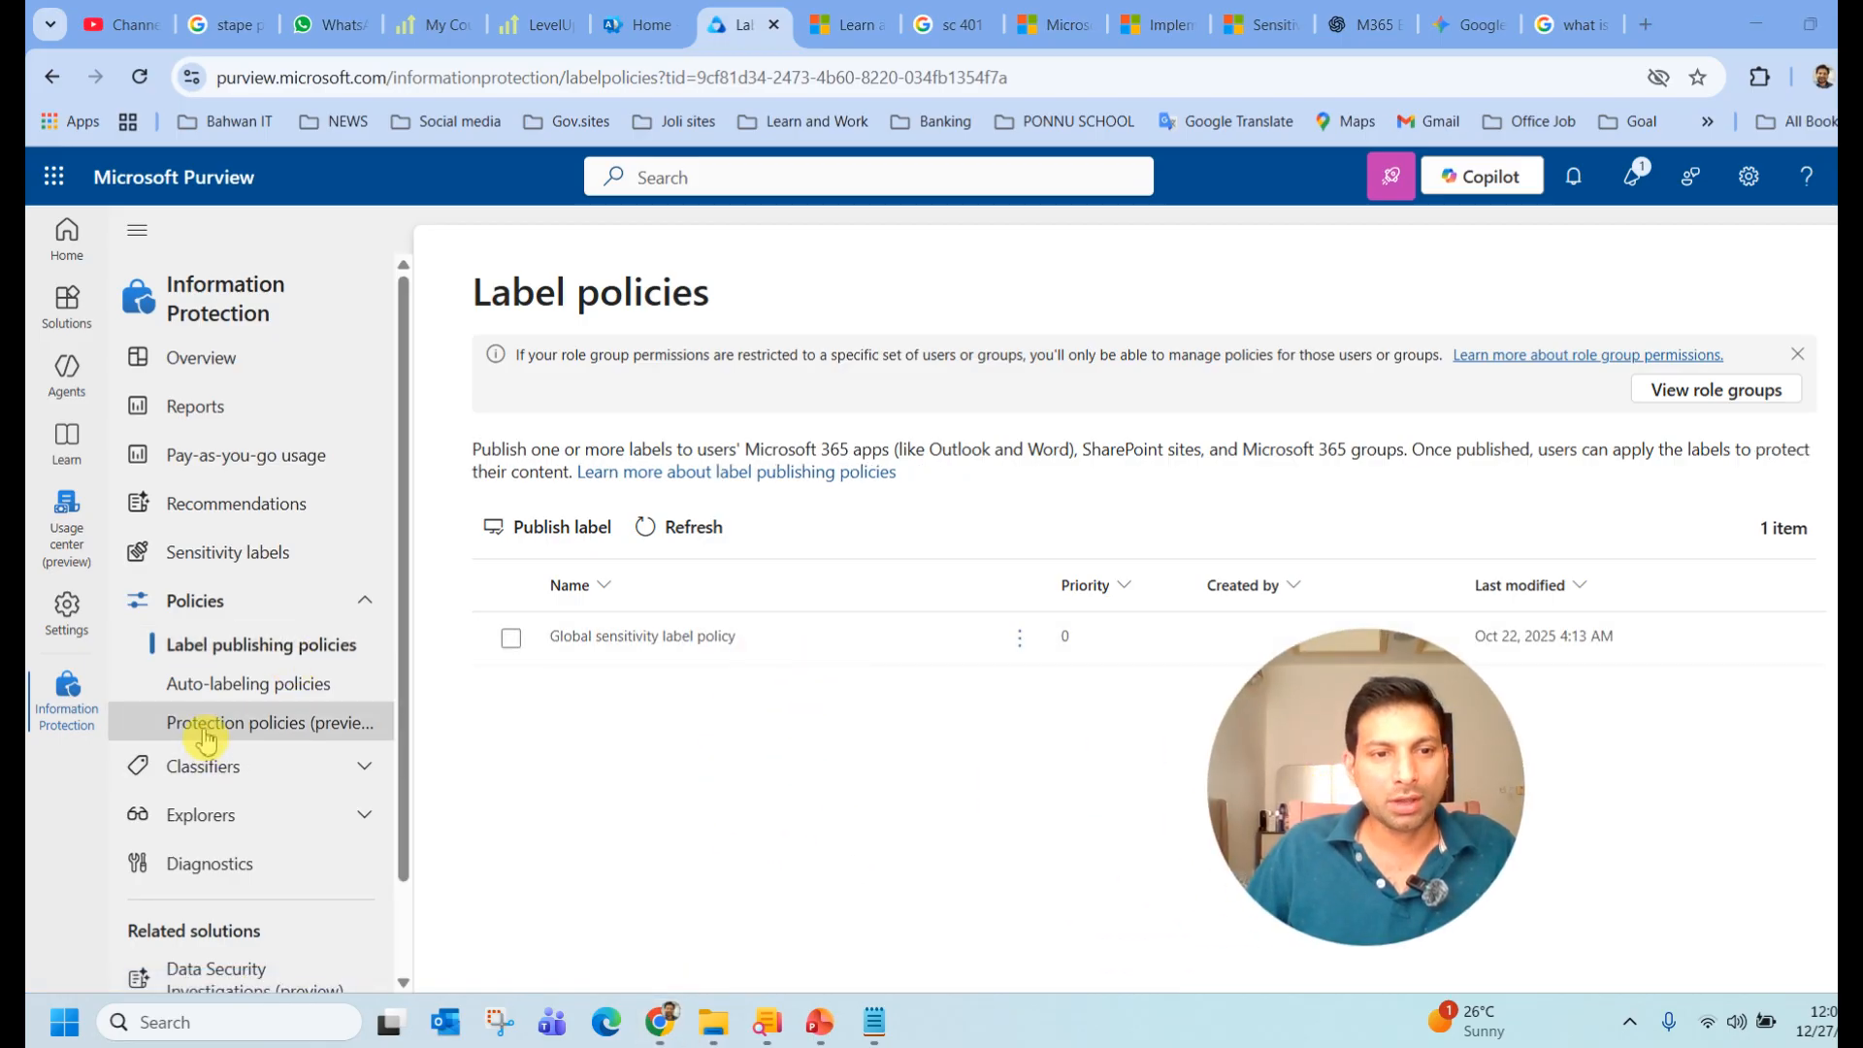
click(254, 689)
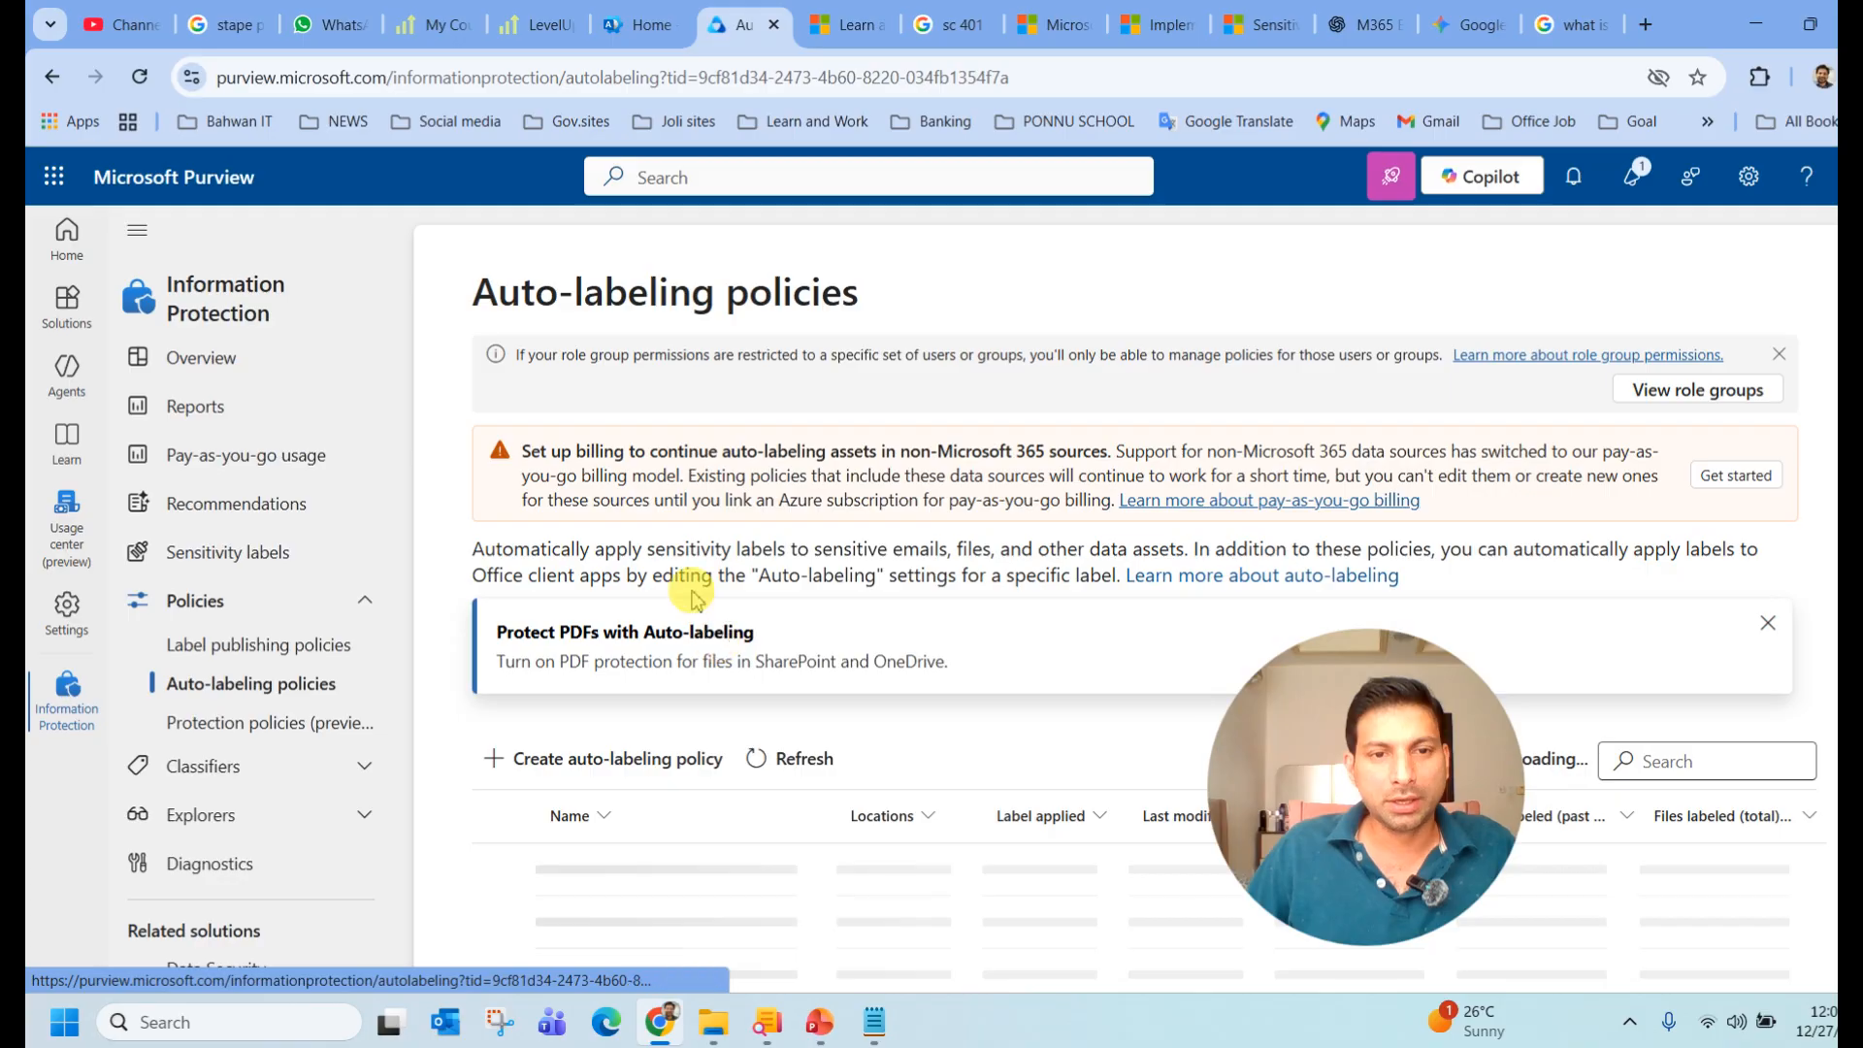
scroll(845, 694, down, 2)
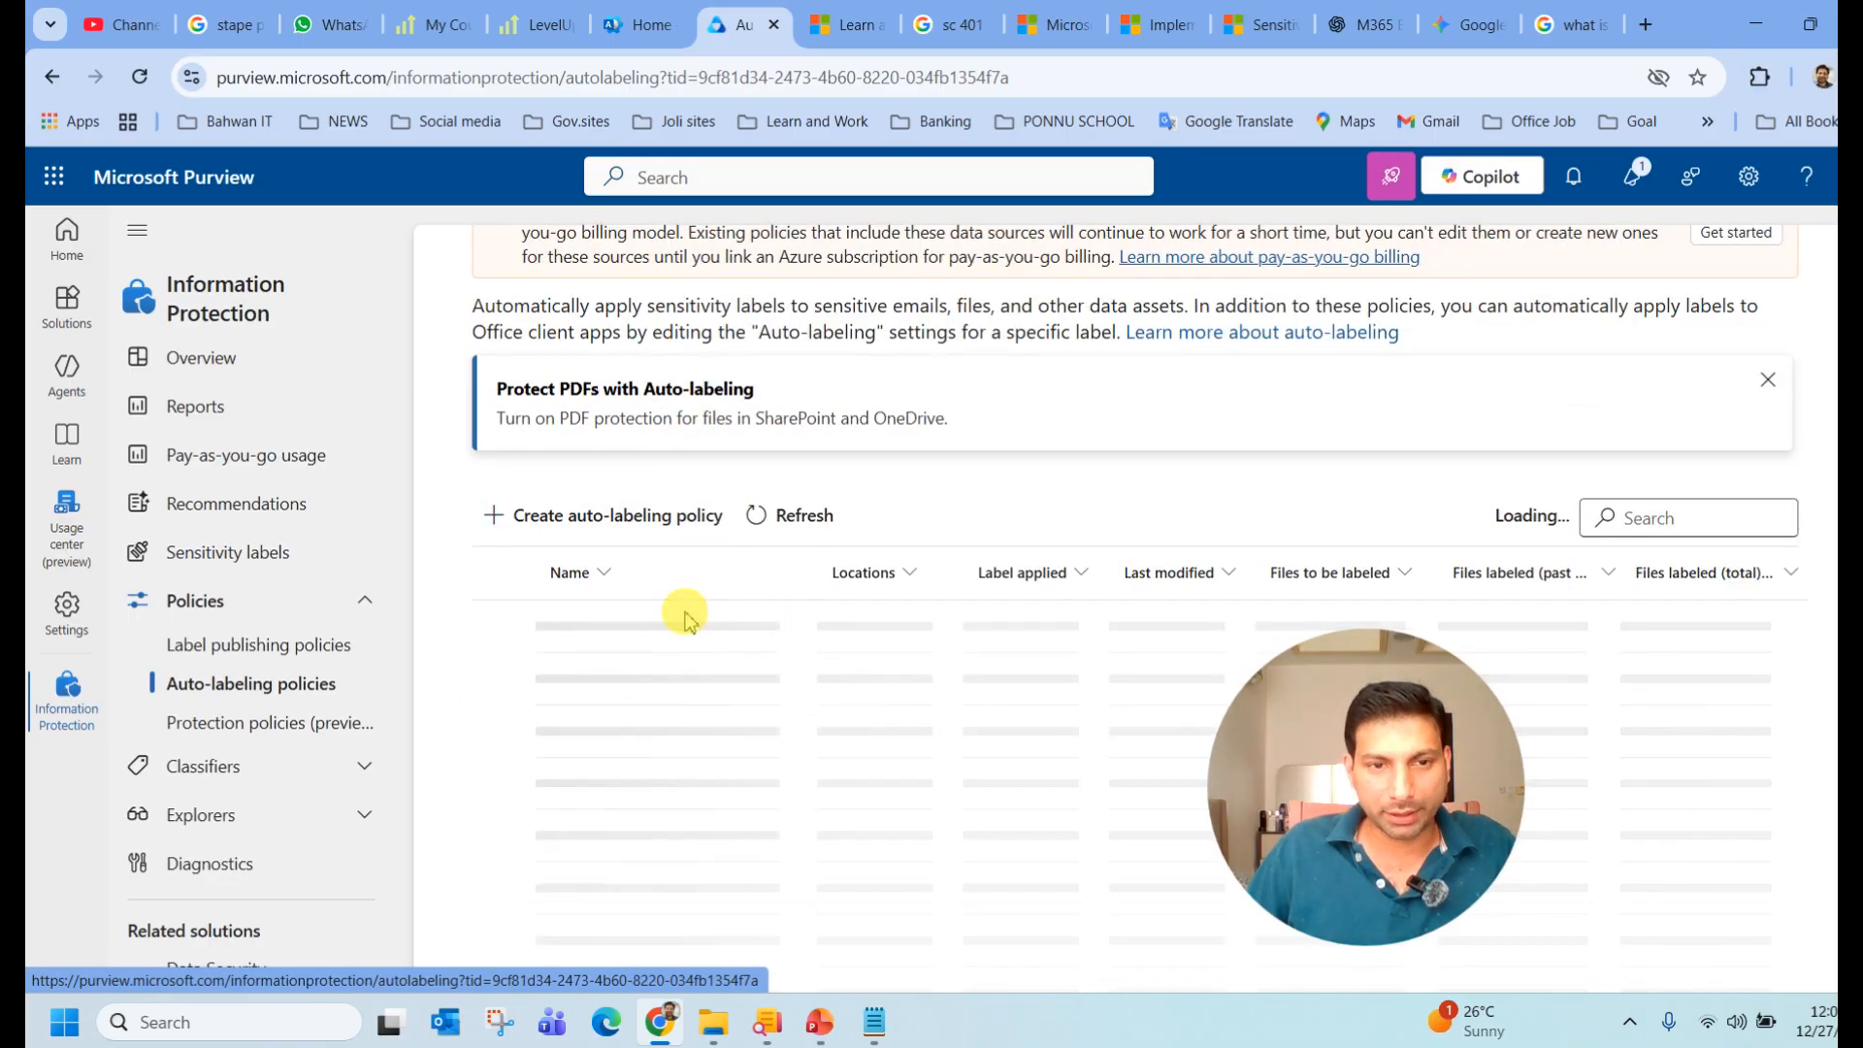
scroll(980, 582, up, 2)
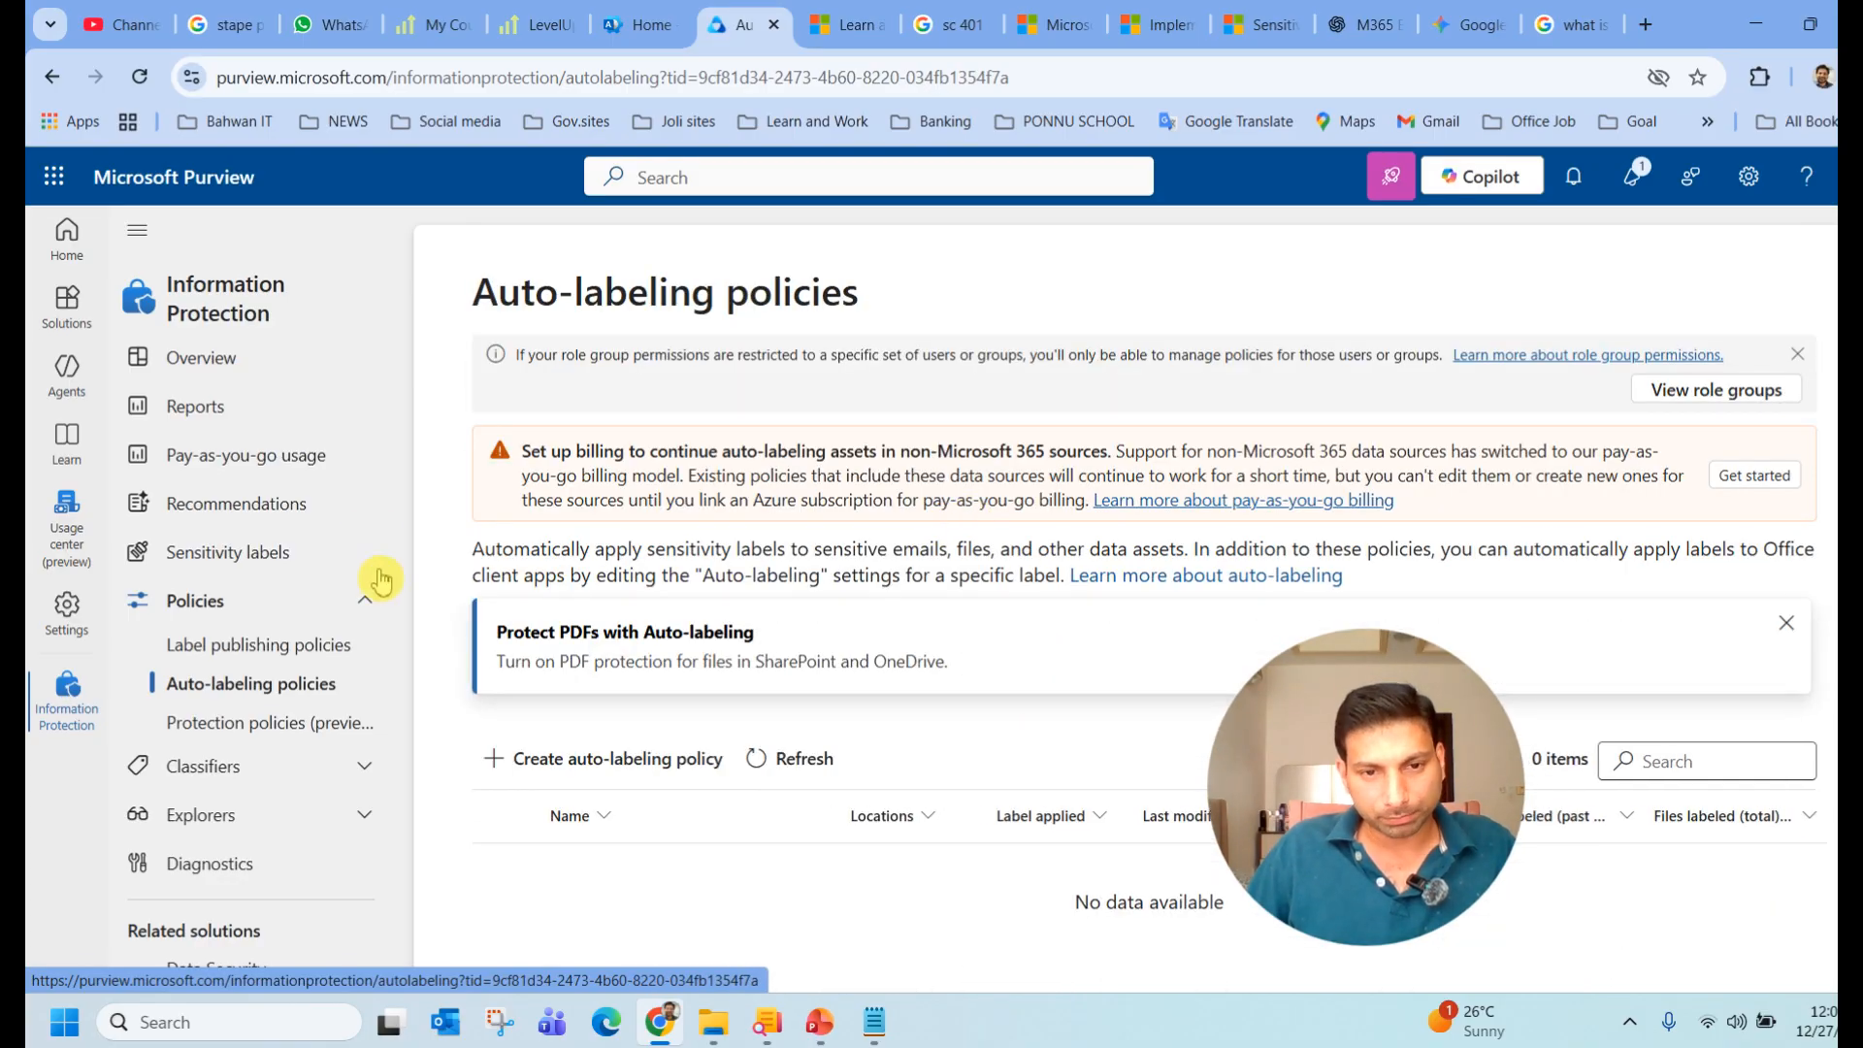